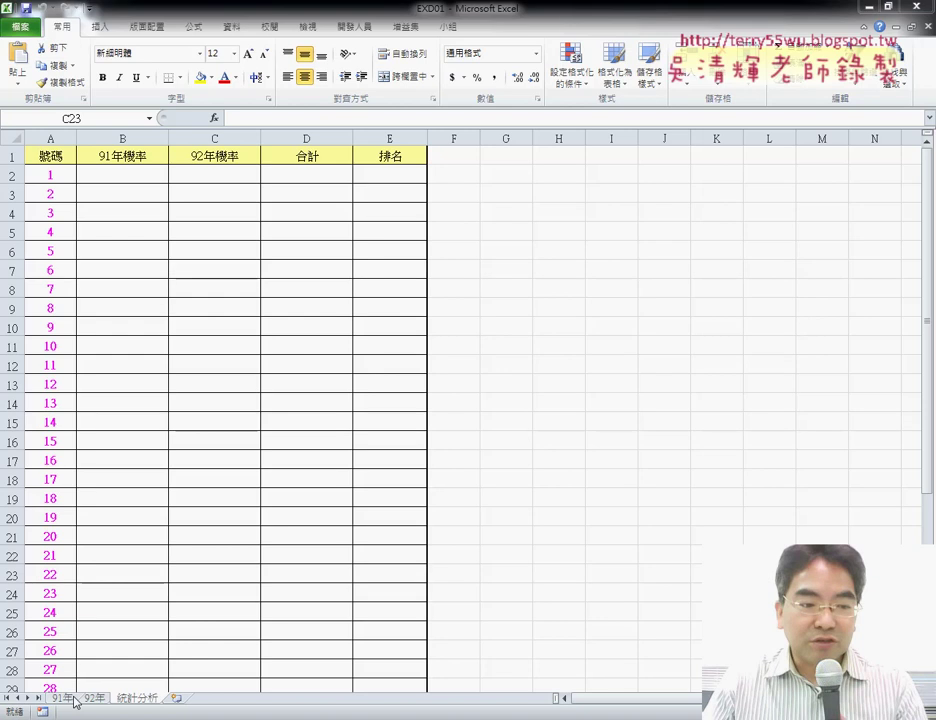
# - Review the 91年 sheet's draw numbers from the first rows down to the last row, 100
pyautogui.click(90, 699)
pyautogui.click(62, 698)
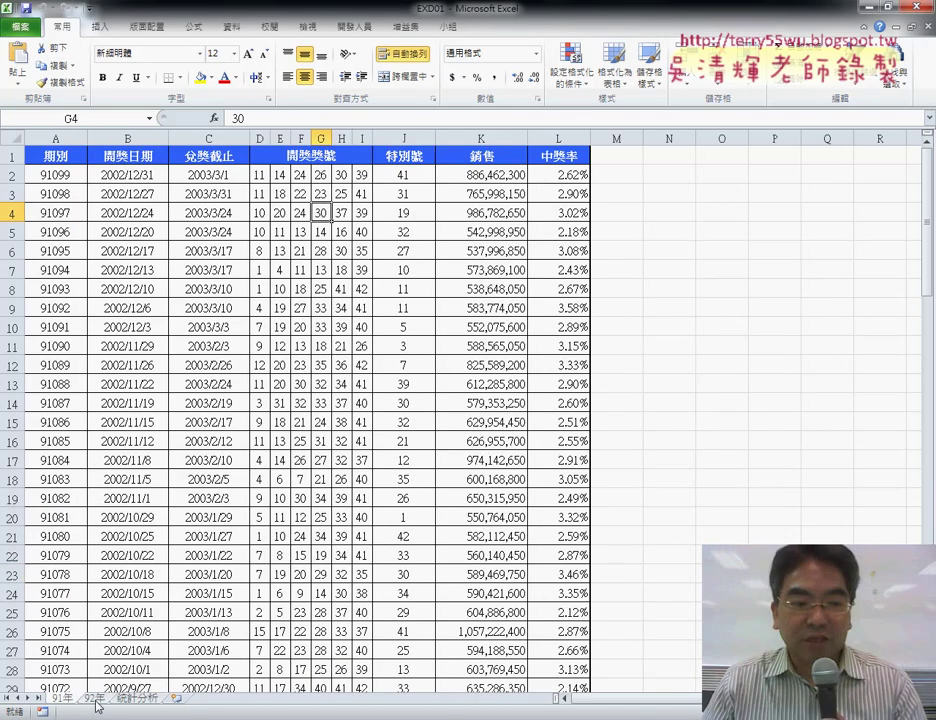
pyautogui.moveTo(260, 175); pyautogui.dragTo(399, 177)
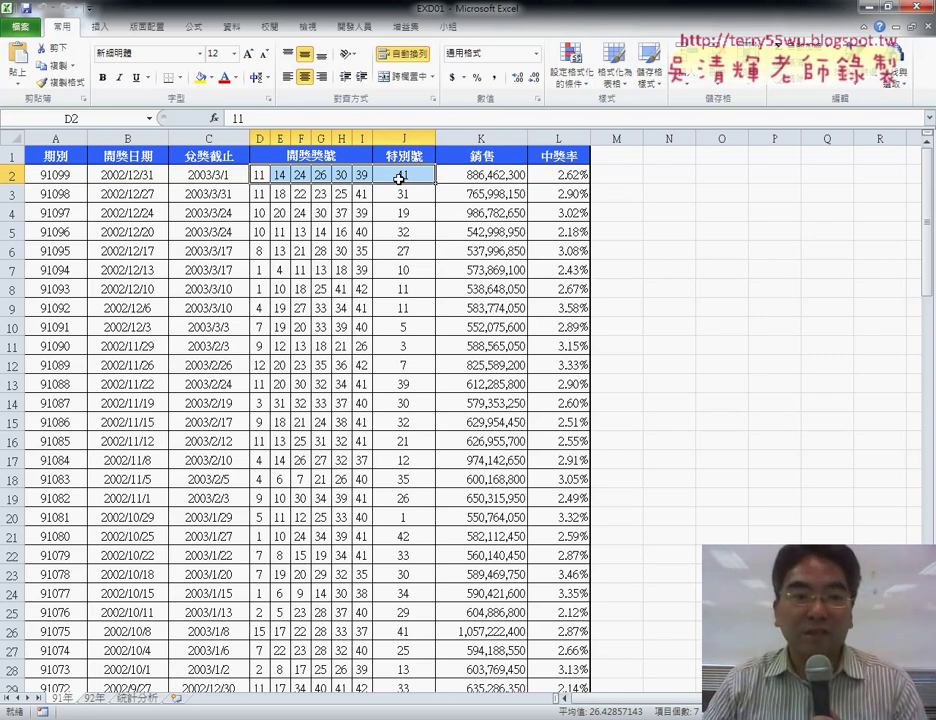
pyautogui.moveTo(261, 194); pyautogui.dragTo(397, 204)
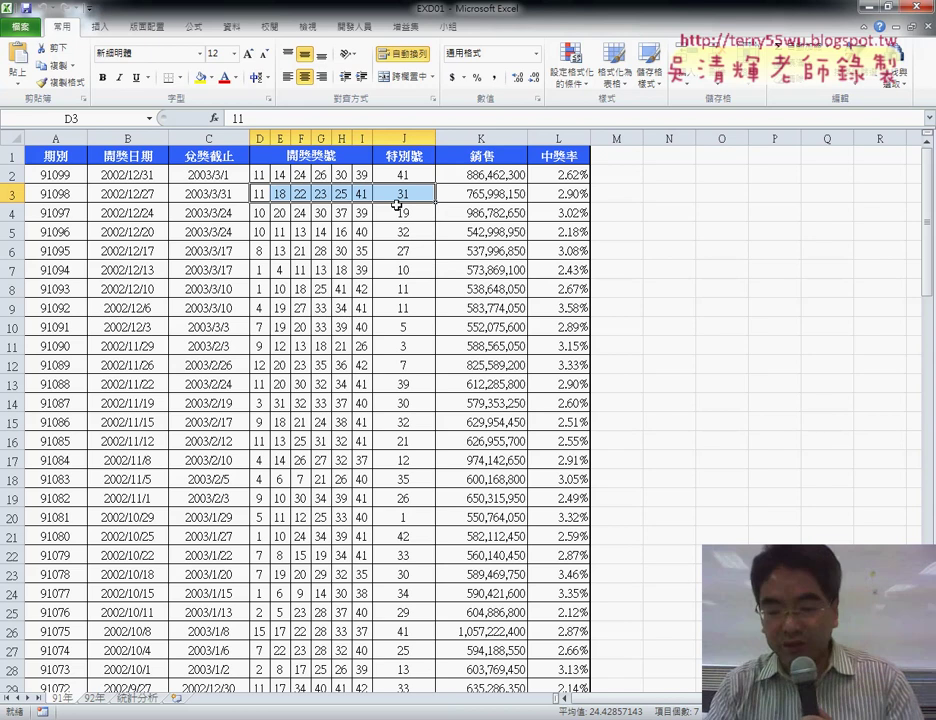
pyautogui.hotkey('ctrl', 'Down')
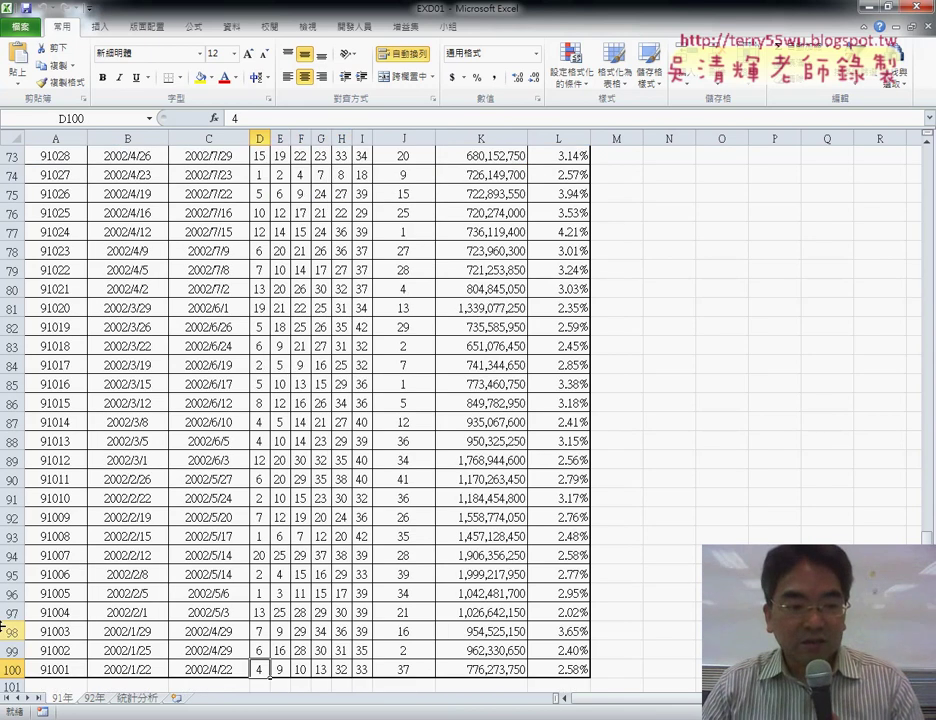
pyautogui.click(12, 669)
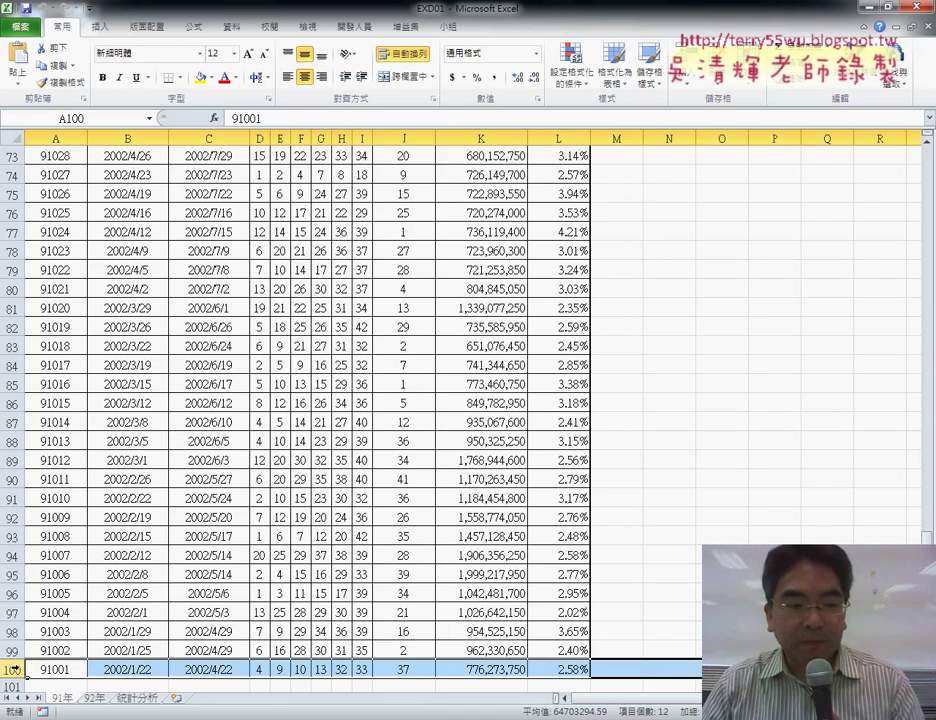
pyautogui.click(355, 667)
pyautogui.hotkey('ctrl', 'Up')
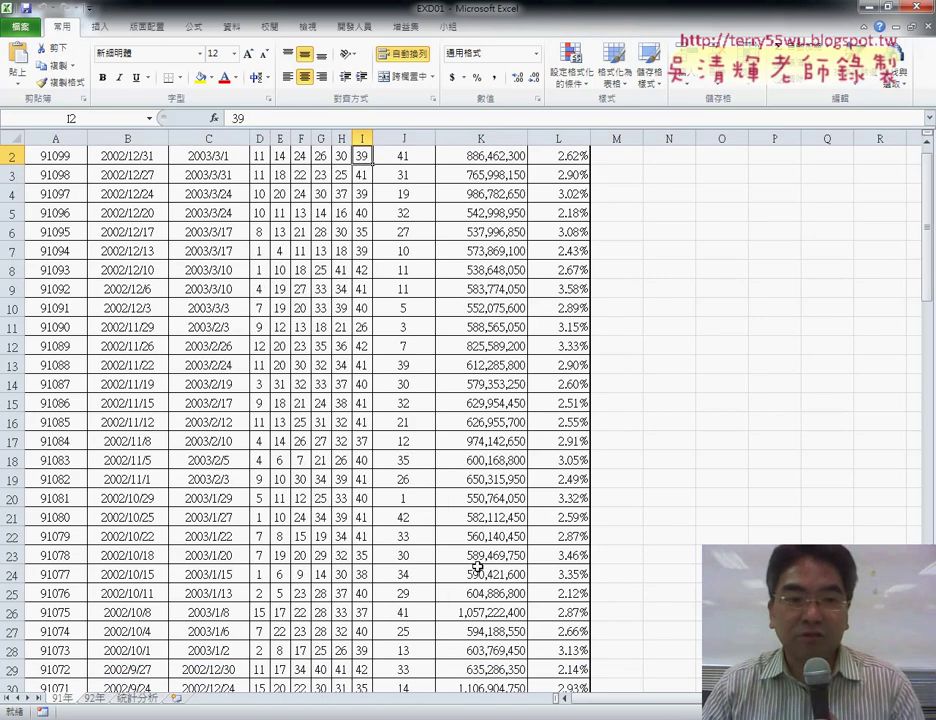
pyautogui.scroll(1, 478, 566)
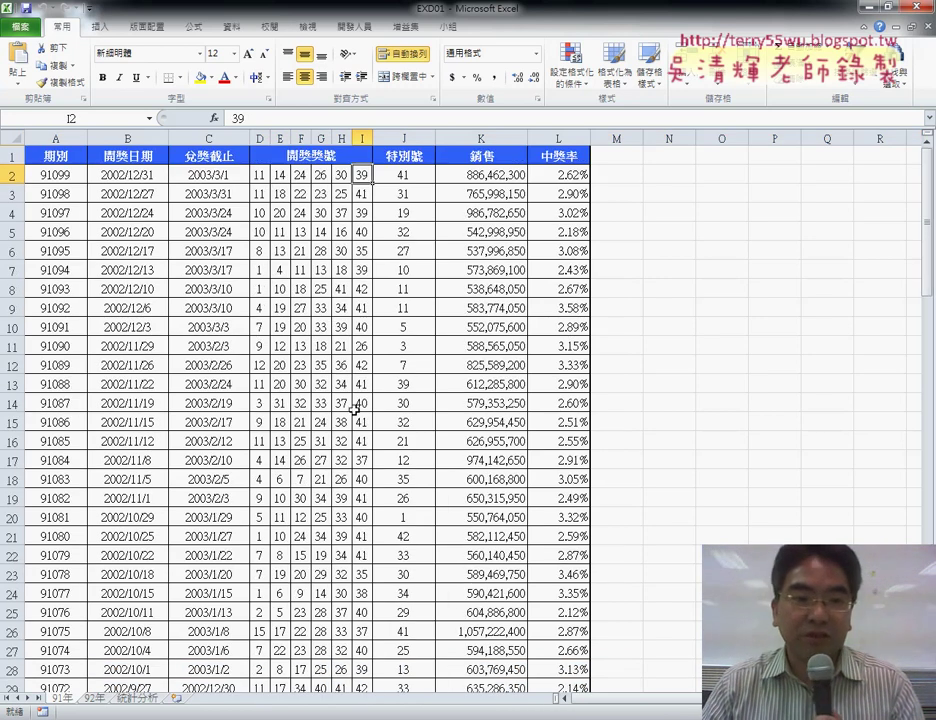
# - Check the 92年 data down to row 105, then select D2:J2 on 91年
pyautogui.click(93, 700)
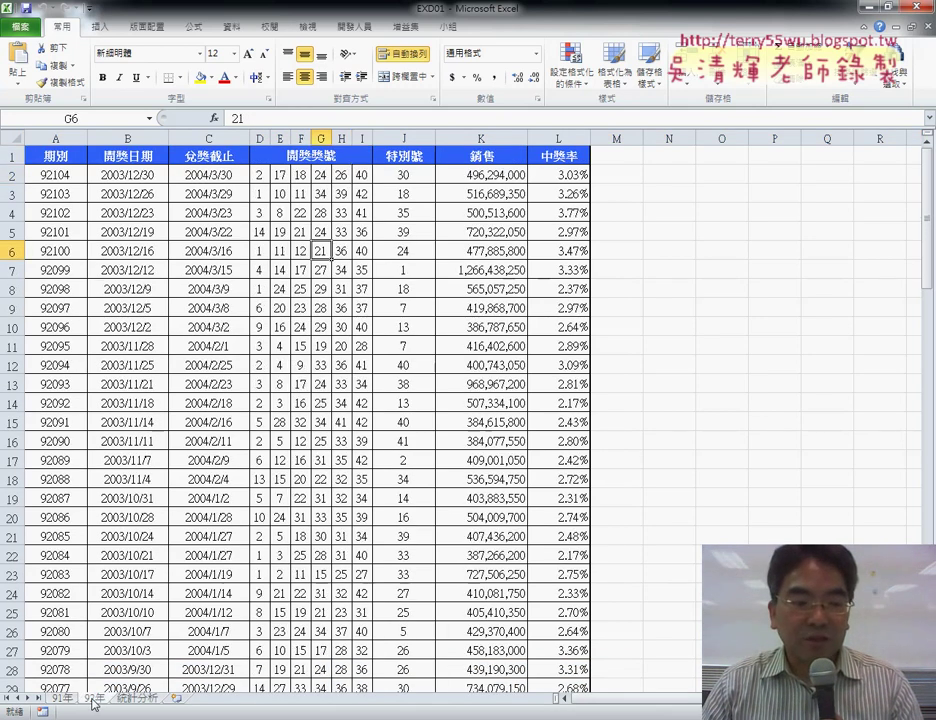
pyautogui.click(258, 176)
pyautogui.hotkey('ctrl', 'Down')
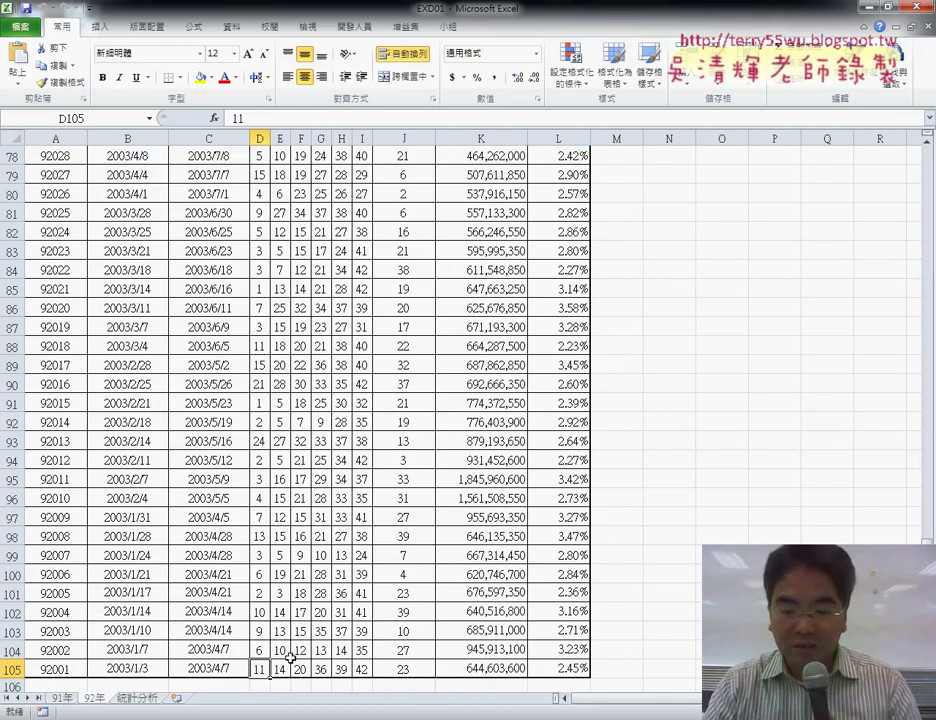
pyautogui.hotkey('ctrl', 'Up')
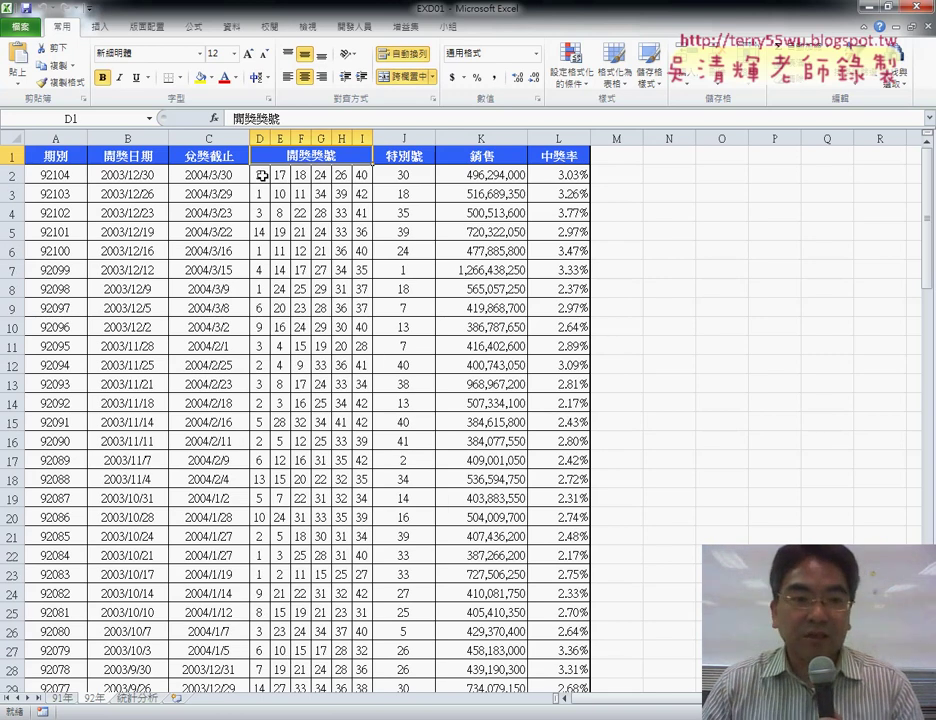
pyautogui.click(261, 175)
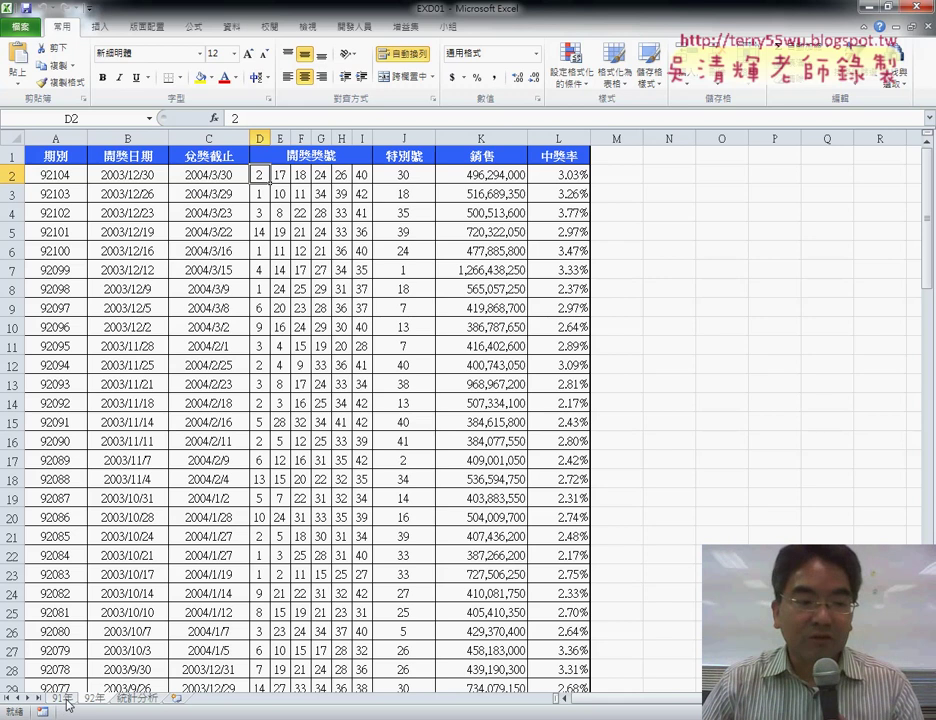
pyautogui.click(62, 699)
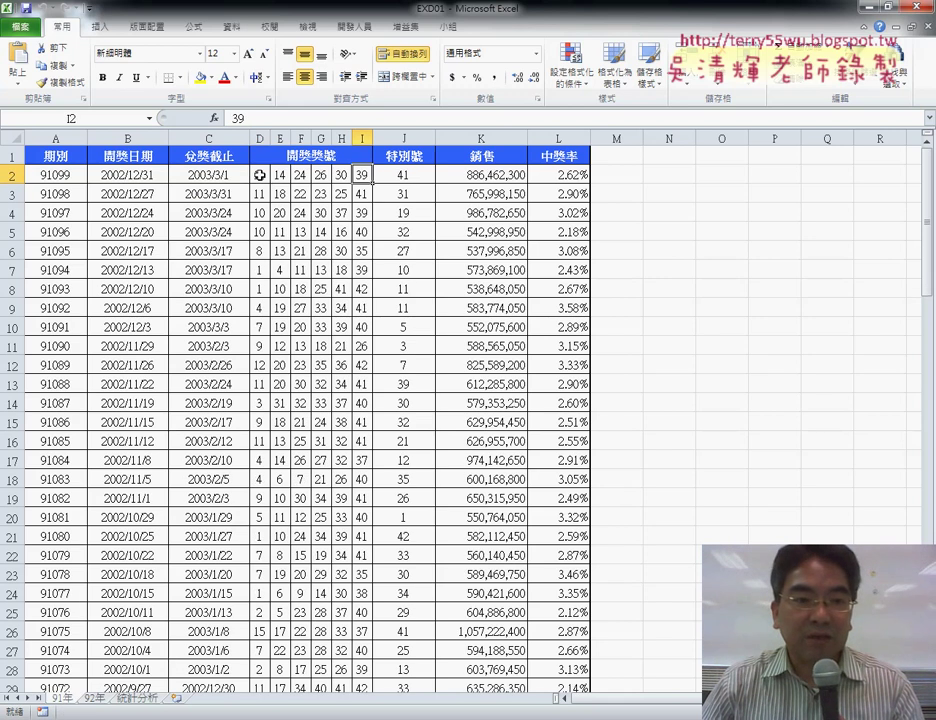
pyautogui.moveTo(260, 175); pyautogui.dragTo(415, 174)
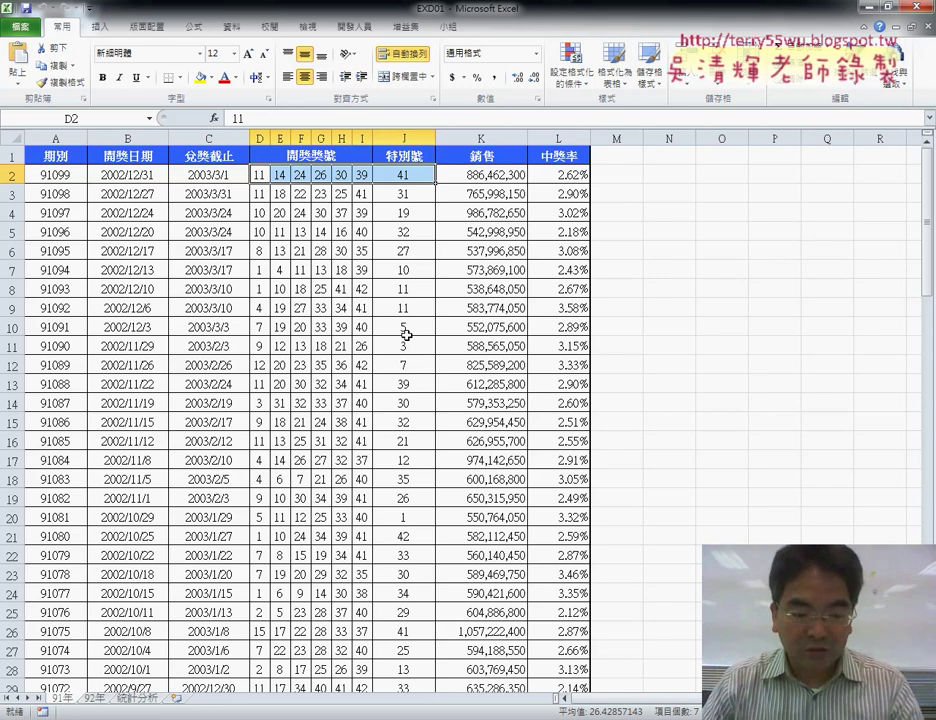
# - Extend the selection to D2:J100 and define it as the name 開獎91
pyautogui.hotkey('ctrl', 'shift', 'Down')
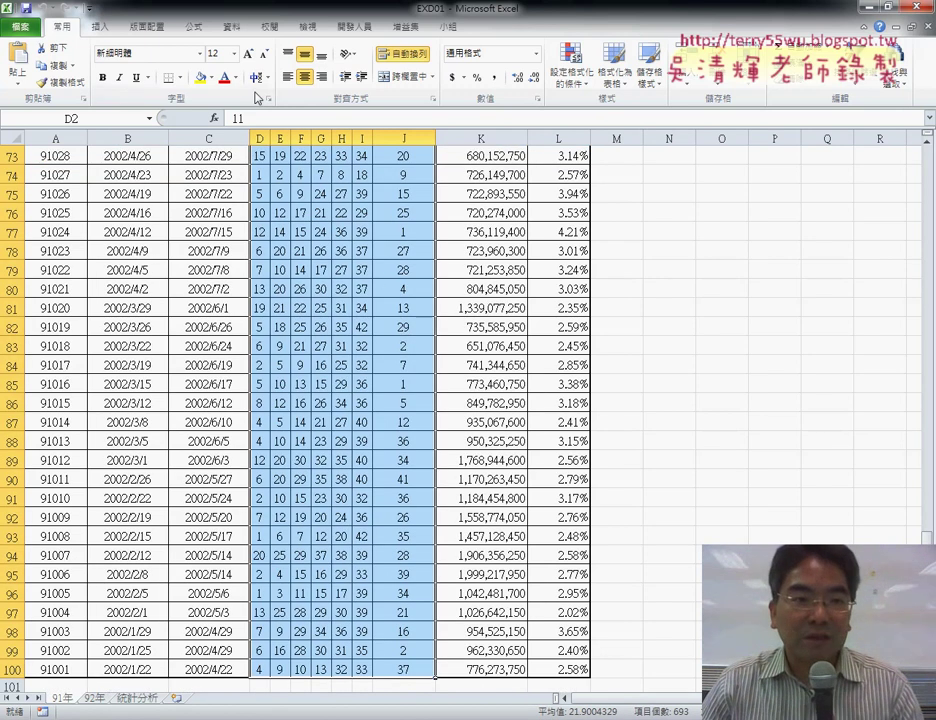
pyautogui.click(196, 28)
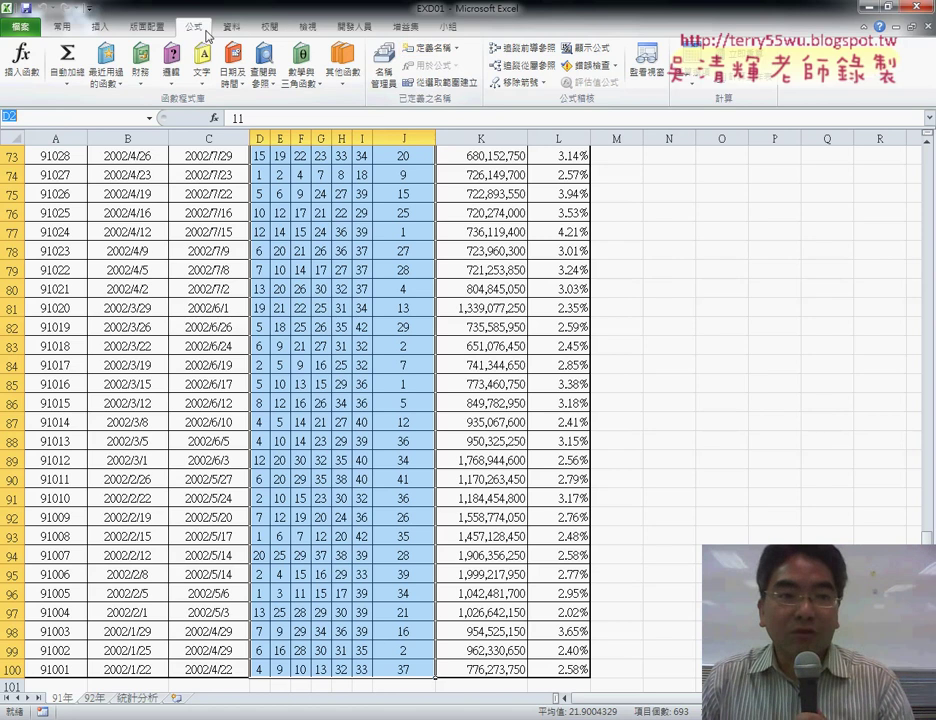
pyautogui.click(446, 59)
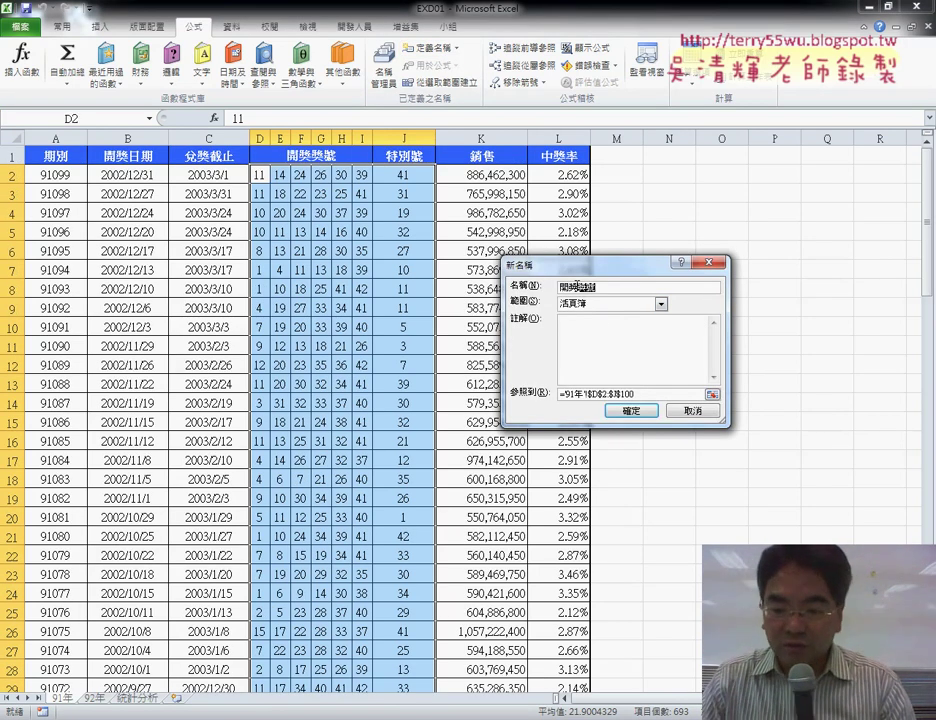
pyautogui.press('BackSpace')
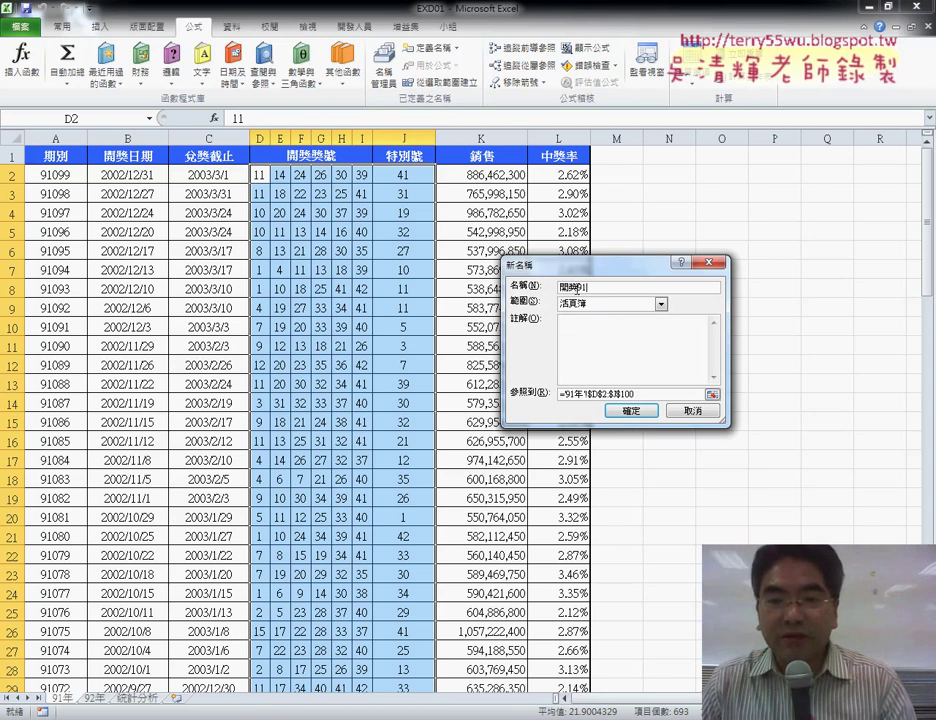
pyautogui.doubleClick(583, 287)
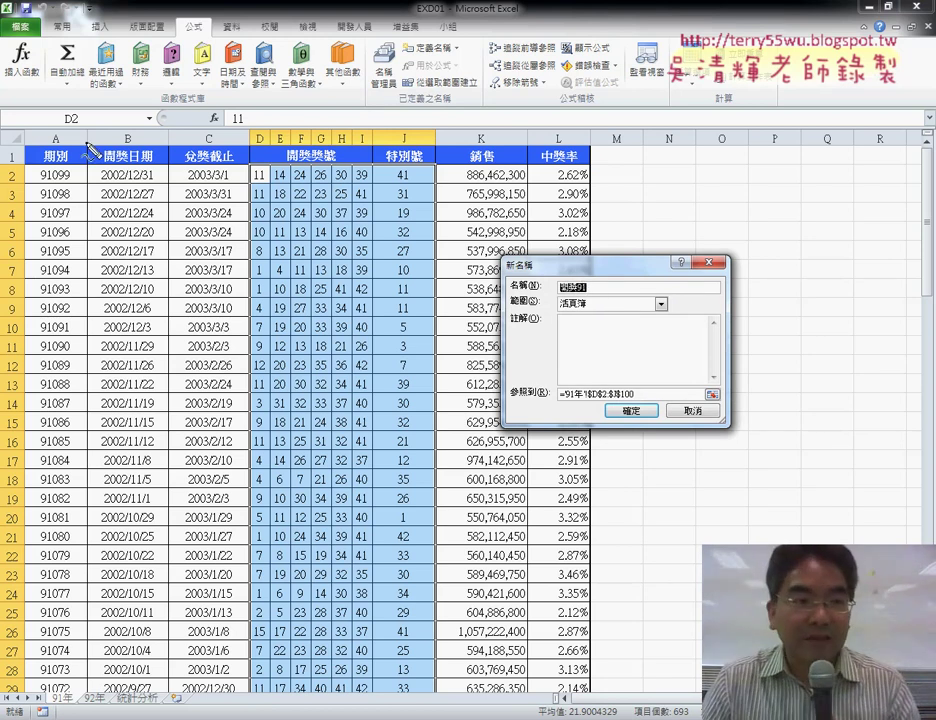
pyautogui.moveTo(80, 100); pyautogui.dragTo(88, 135)
pyautogui.moveTo(200, 15); pyautogui.dragTo(210, 42)
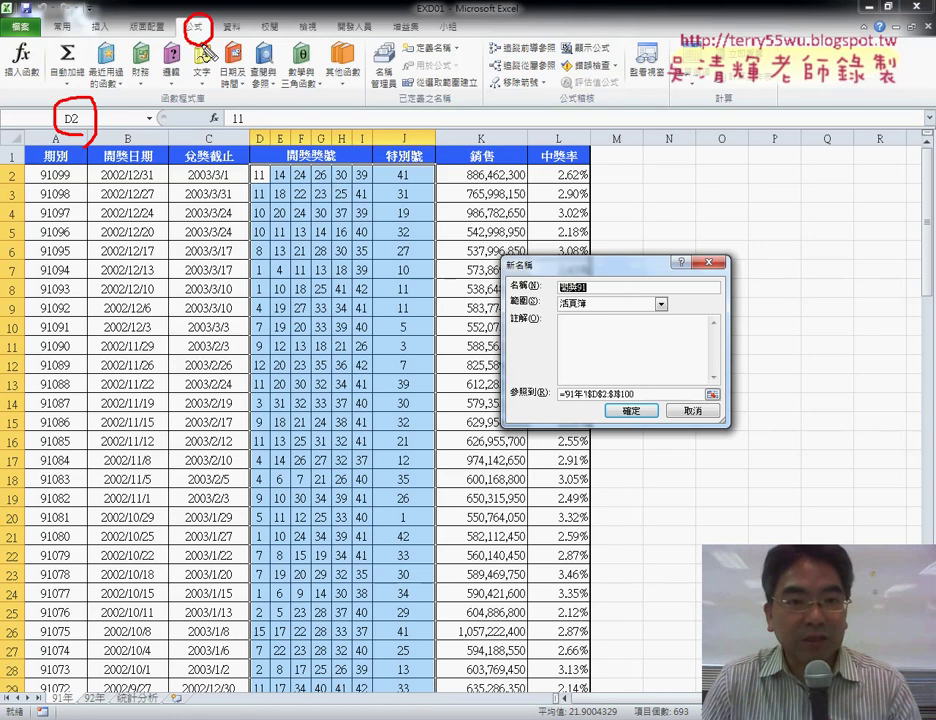
pyautogui.moveTo(412, 44); pyautogui.dragTo(488, 44)
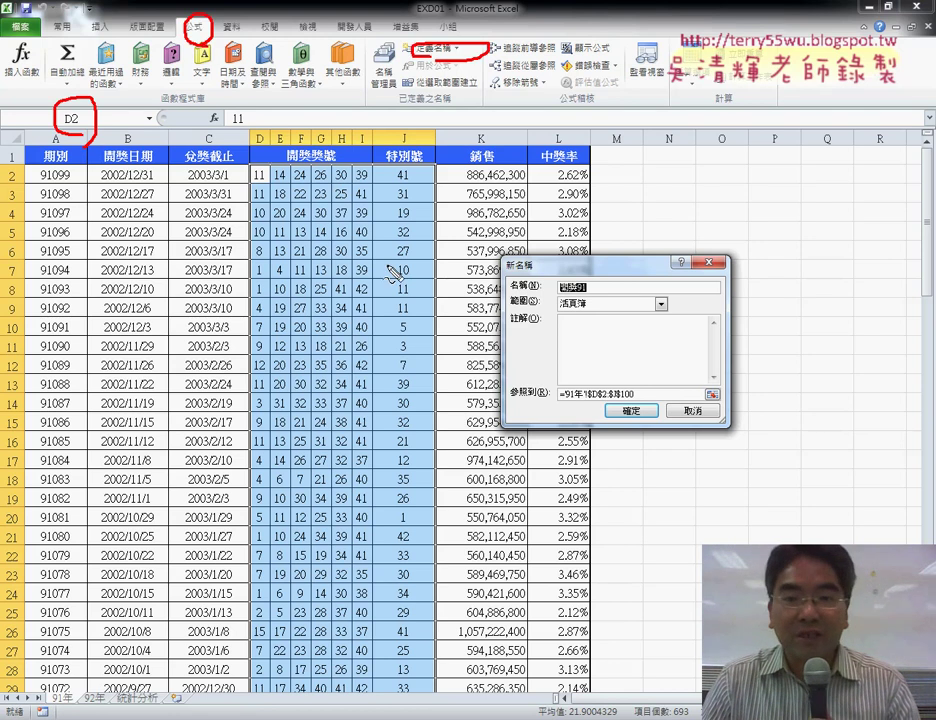
pyautogui.press('Escape')
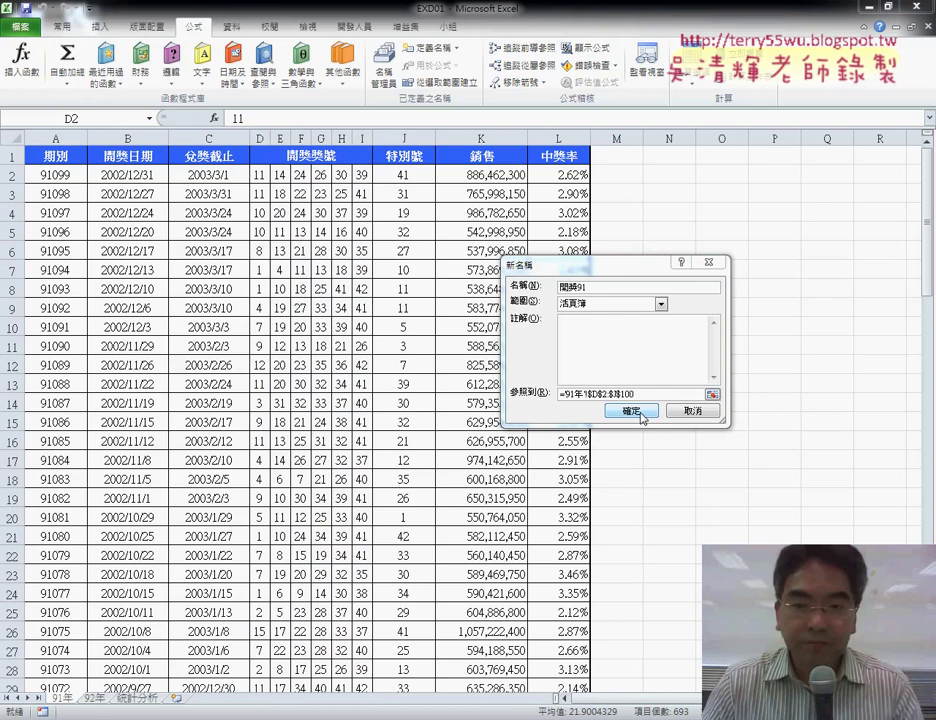
pyautogui.click(641, 416)
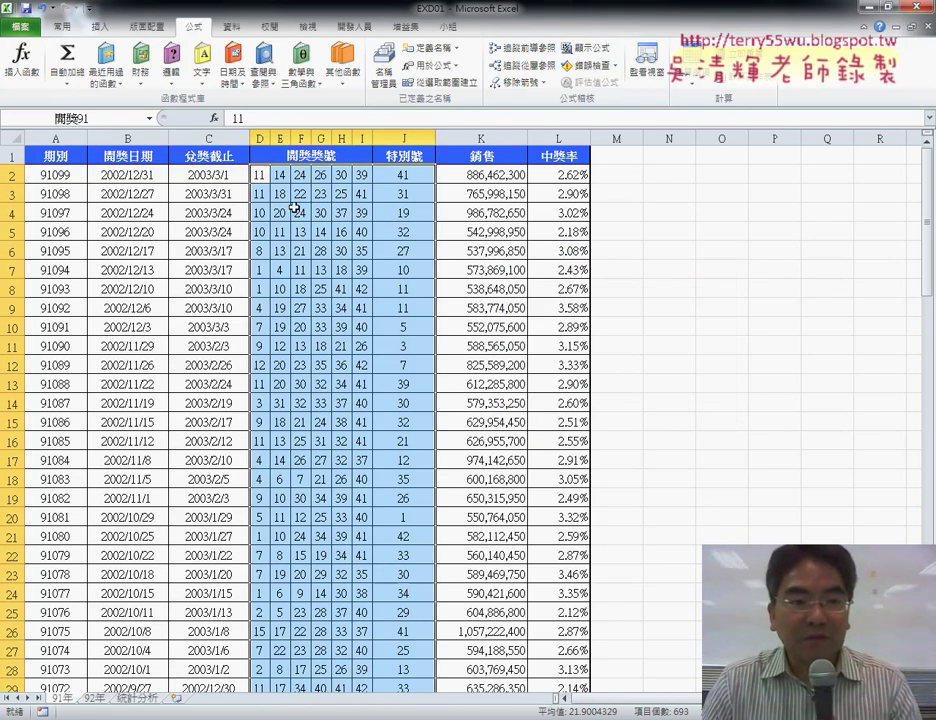
# - Select the 92年 sheet's numbers from D2 to row 105 and define them as 開獎92
pyautogui.click(85, 120)
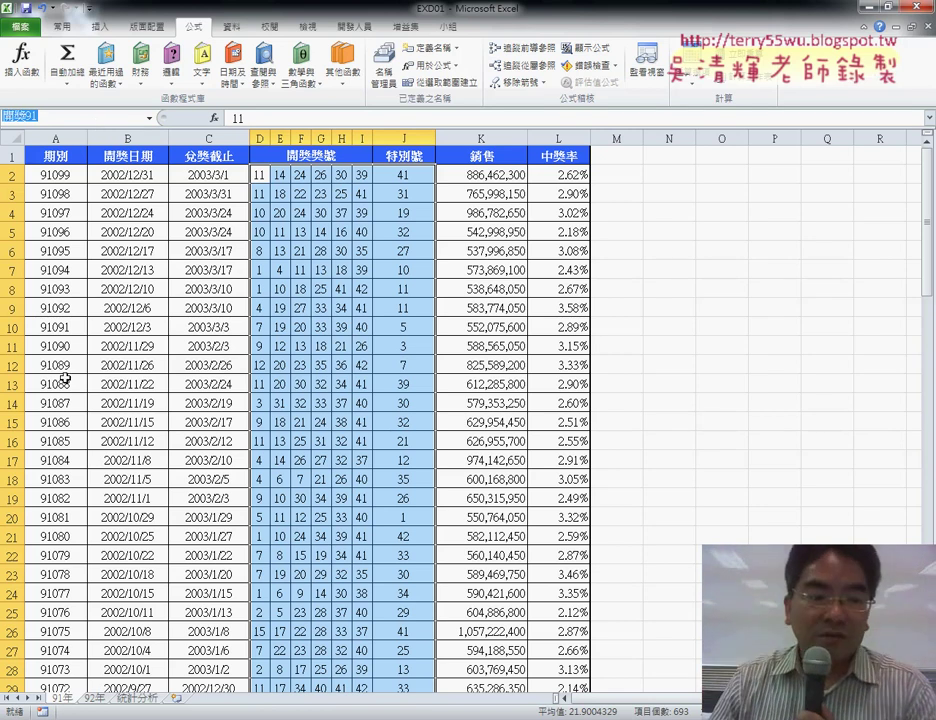
pyautogui.hotkey('ctrl', 'pagedown')
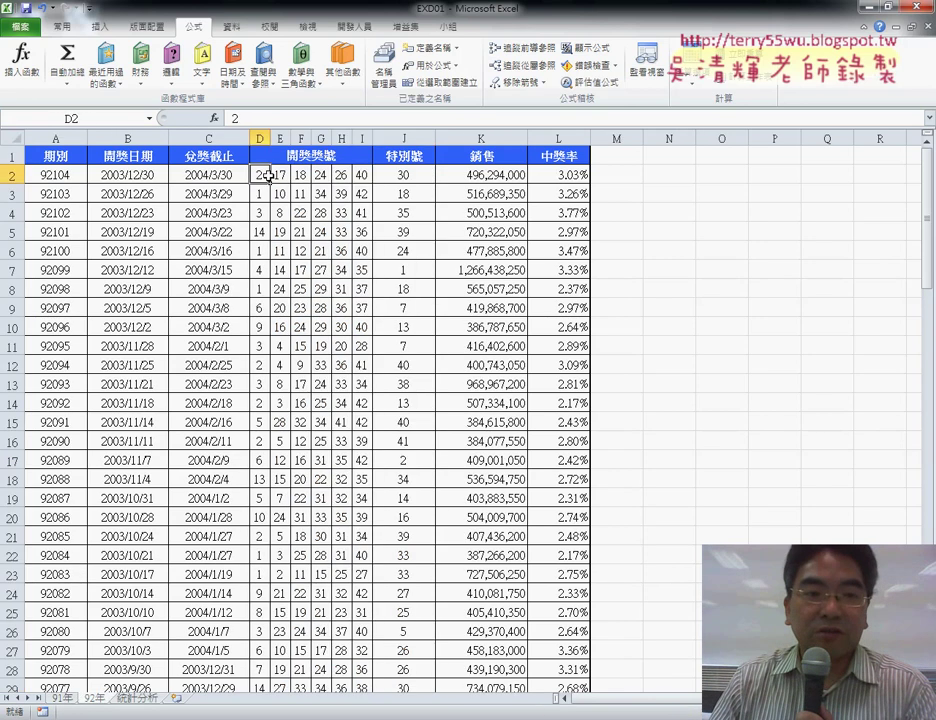
pyautogui.moveTo(268, 177); pyautogui.dragTo(402, 175)
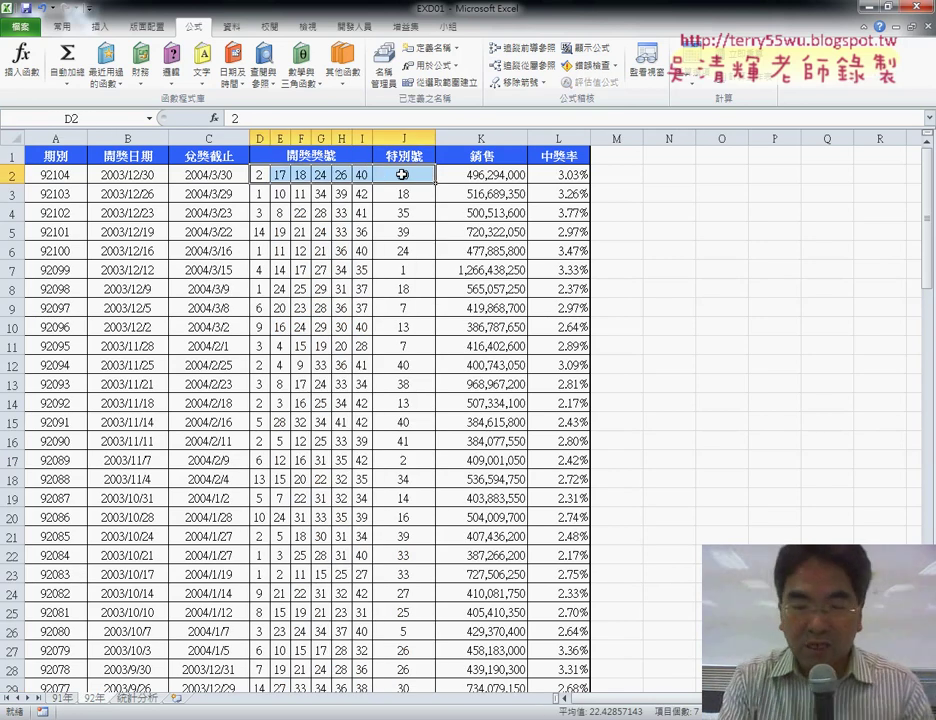
pyautogui.hotkey('ctrl', 'shift', 'Down')
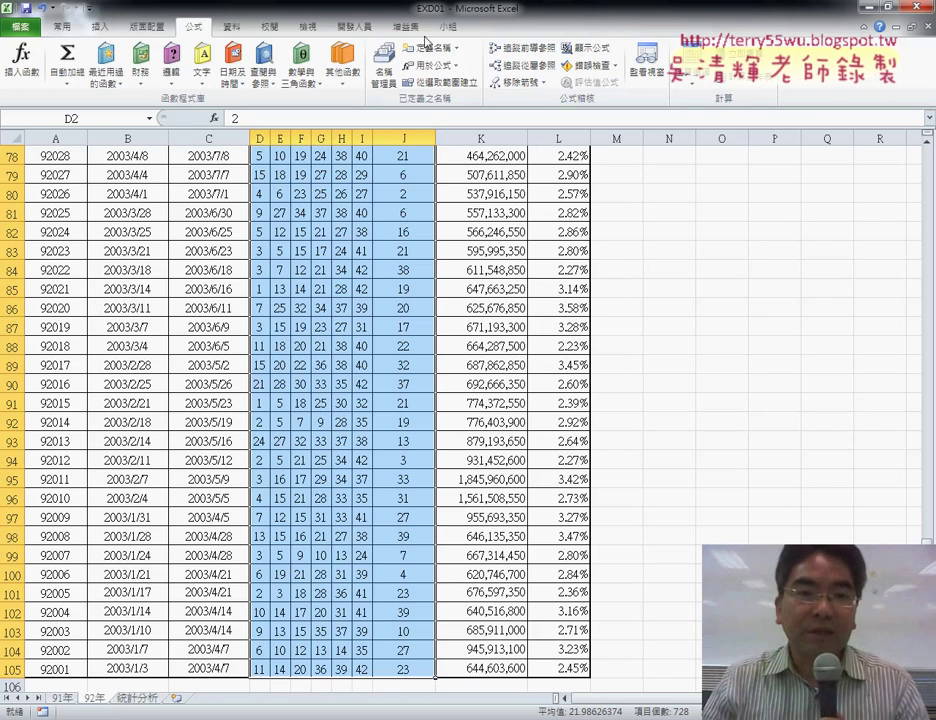
pyautogui.click(426, 46)
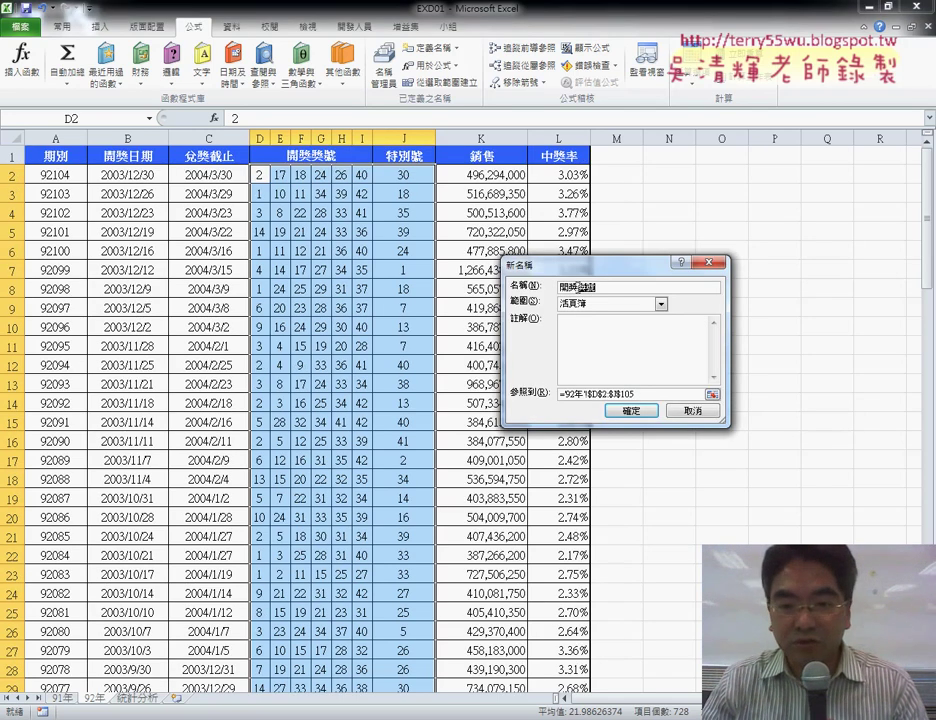
pyautogui.press('BackSpace')
pyautogui.write('92')
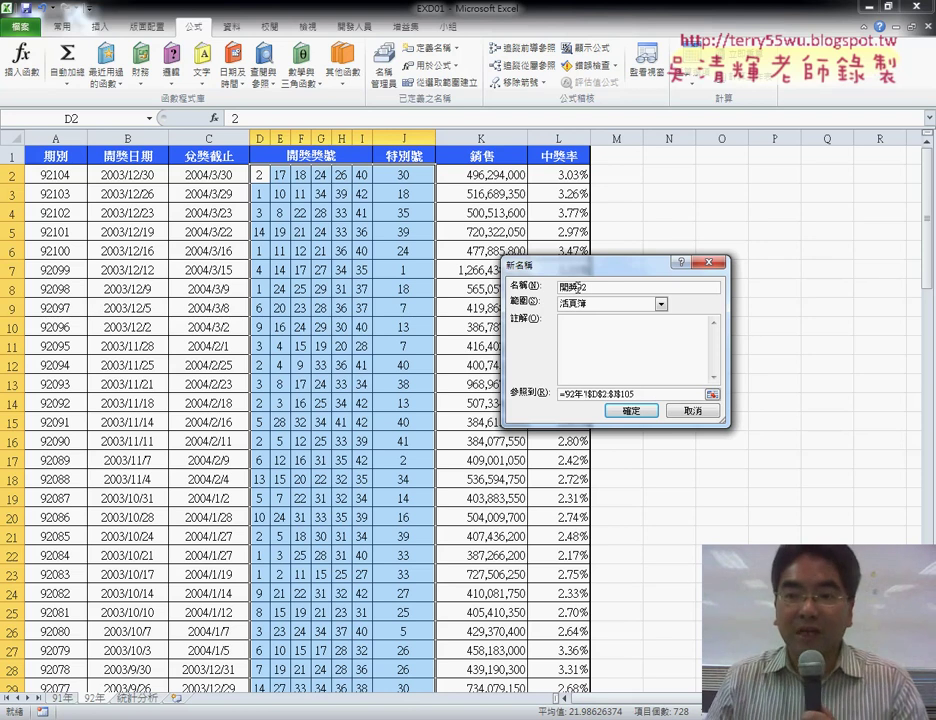
pyautogui.click(631, 411)
# - Verify the Refers to ranges of 開獎91 and 開獎92 in Name Manager, then go to 統計分析
pyautogui.click(385, 72)
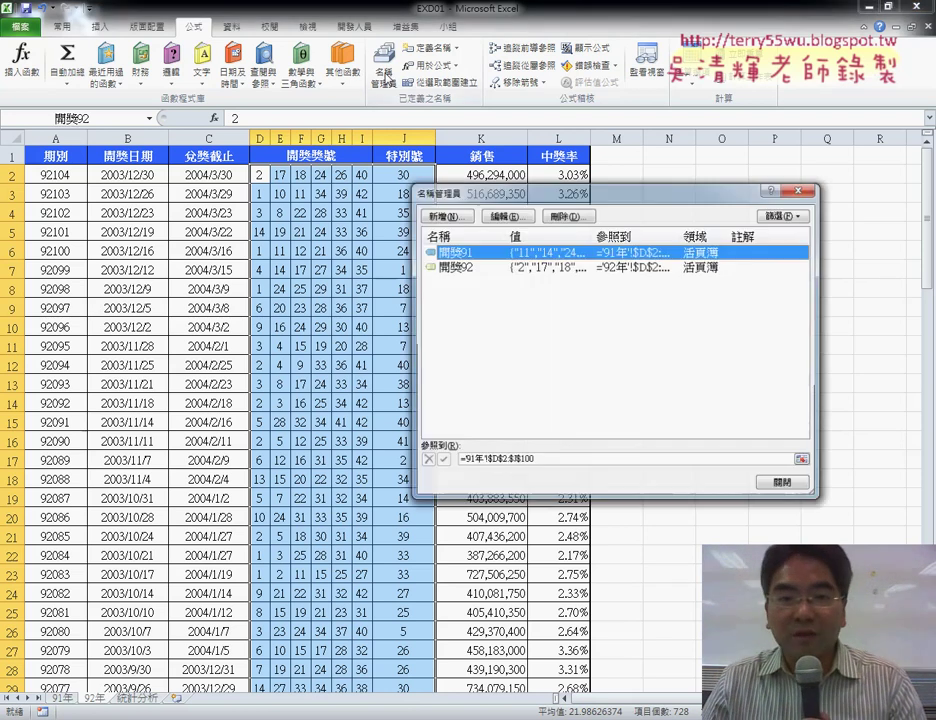
pyautogui.click(460, 267)
pyautogui.click(472, 254)
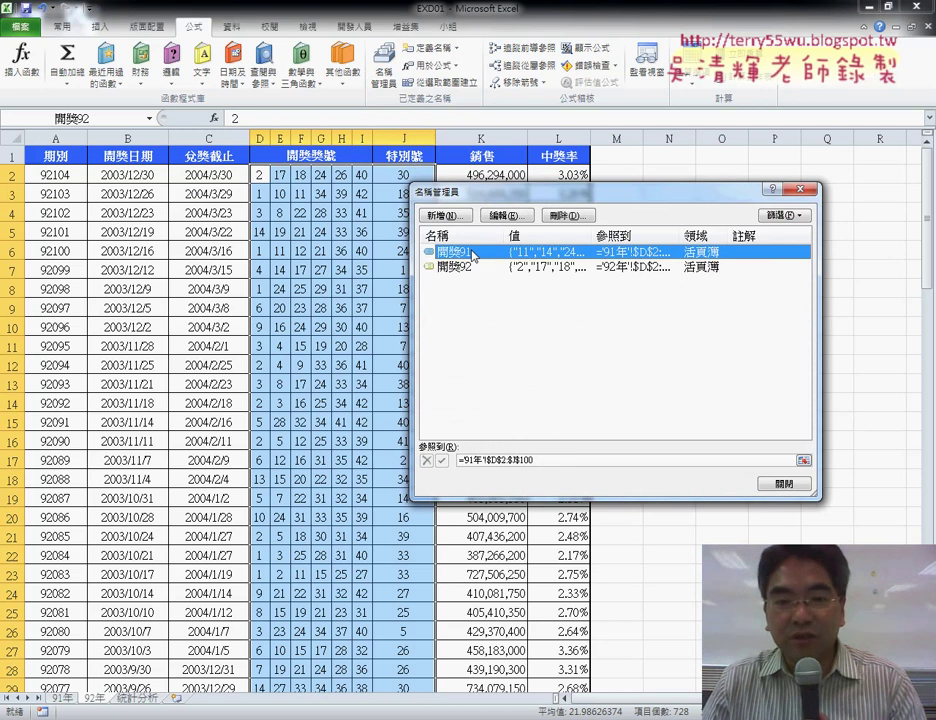
pyautogui.click(558, 460)
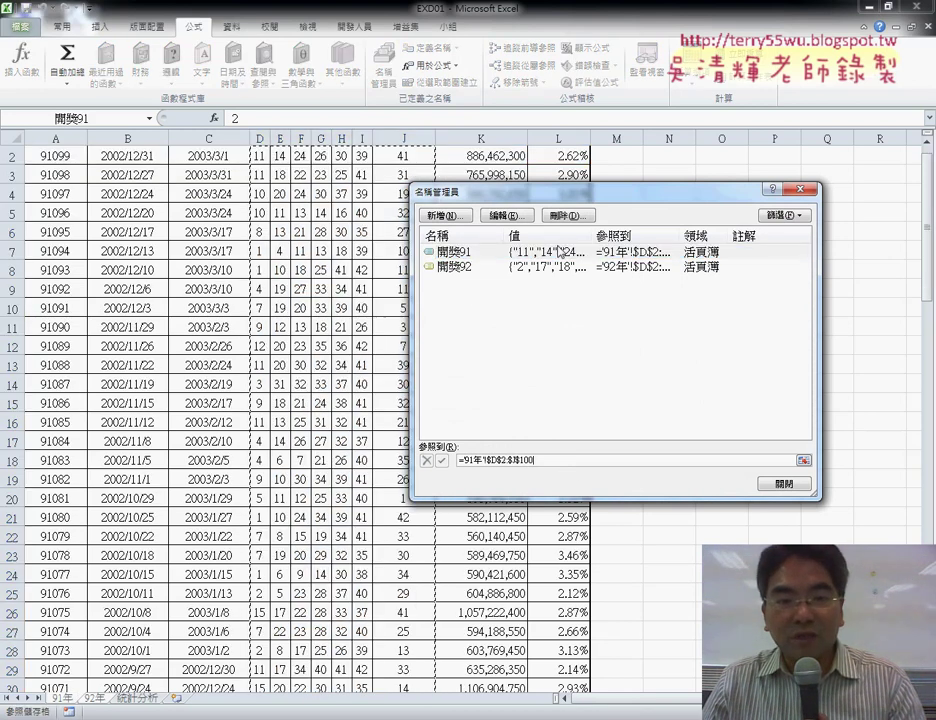
pyautogui.moveTo(583, 190); pyautogui.dragTo(649, 152)
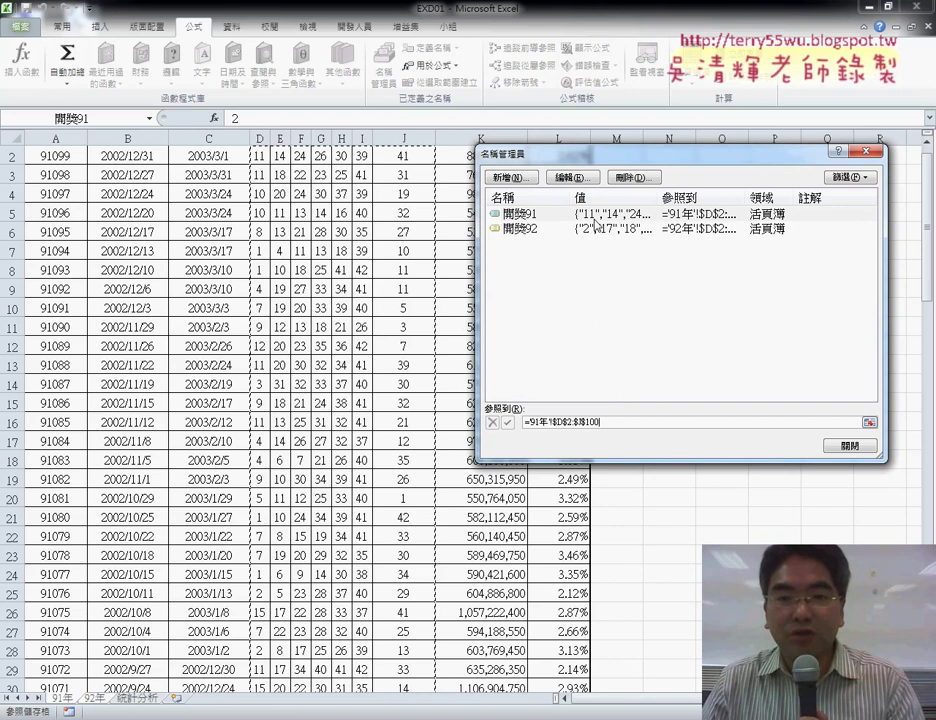
pyautogui.click(555, 230)
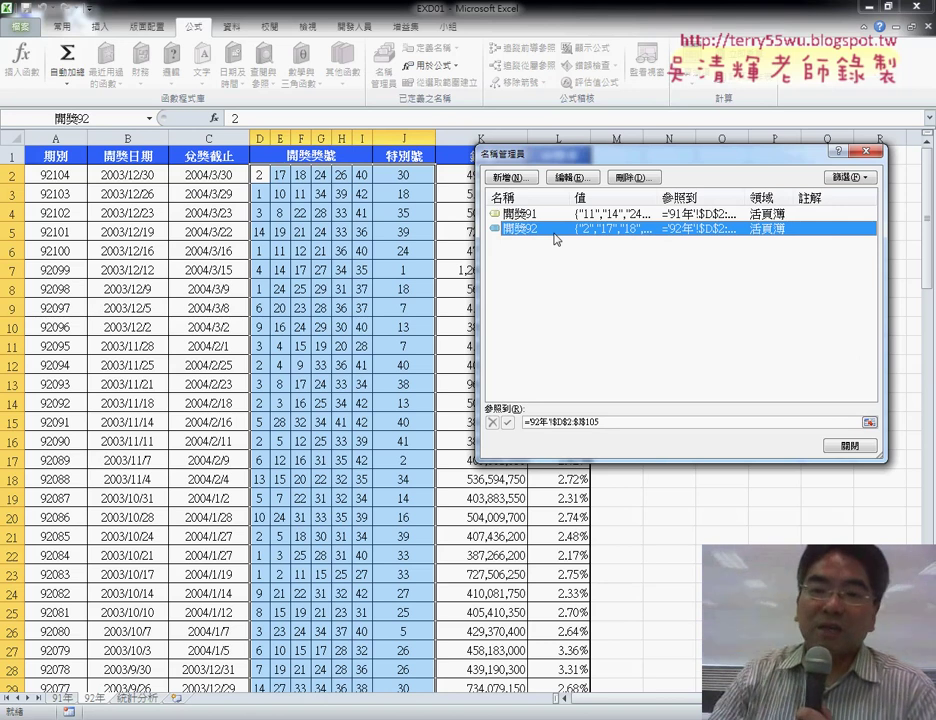
pyautogui.click(849, 444)
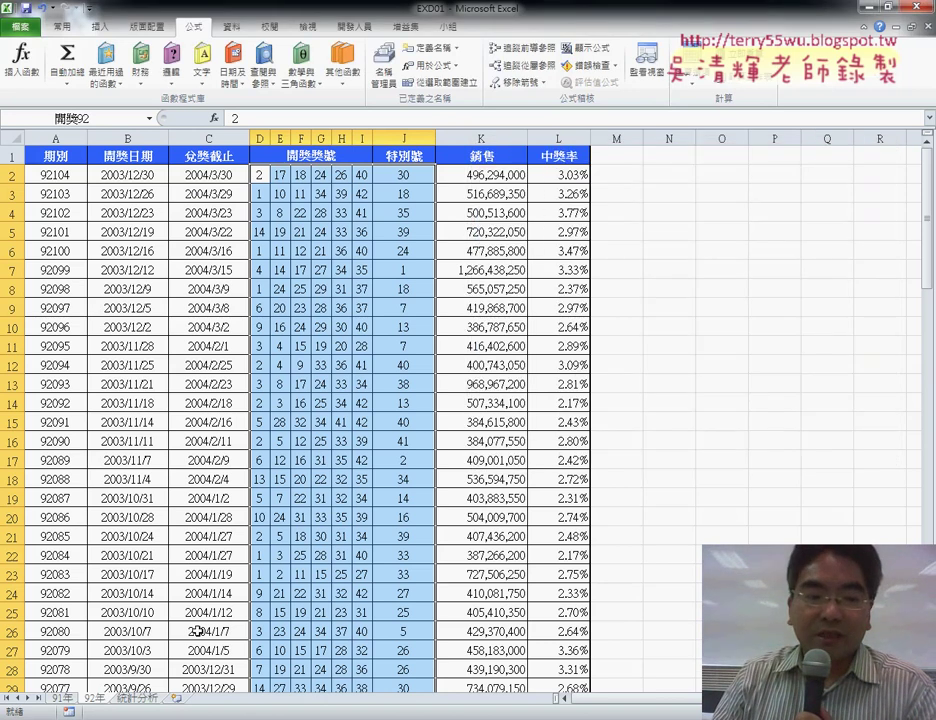
pyautogui.click(132, 699)
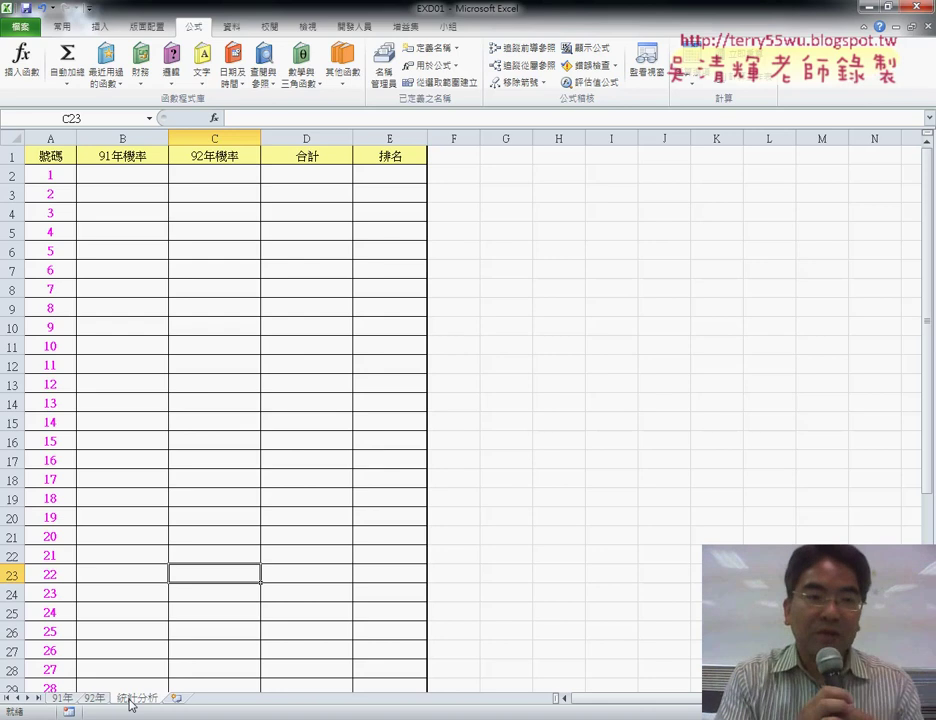
# - Insert the COUNTIF function from the 統計 category into cell B2
pyautogui.click(141, 180)
pyautogui.click(214, 118)
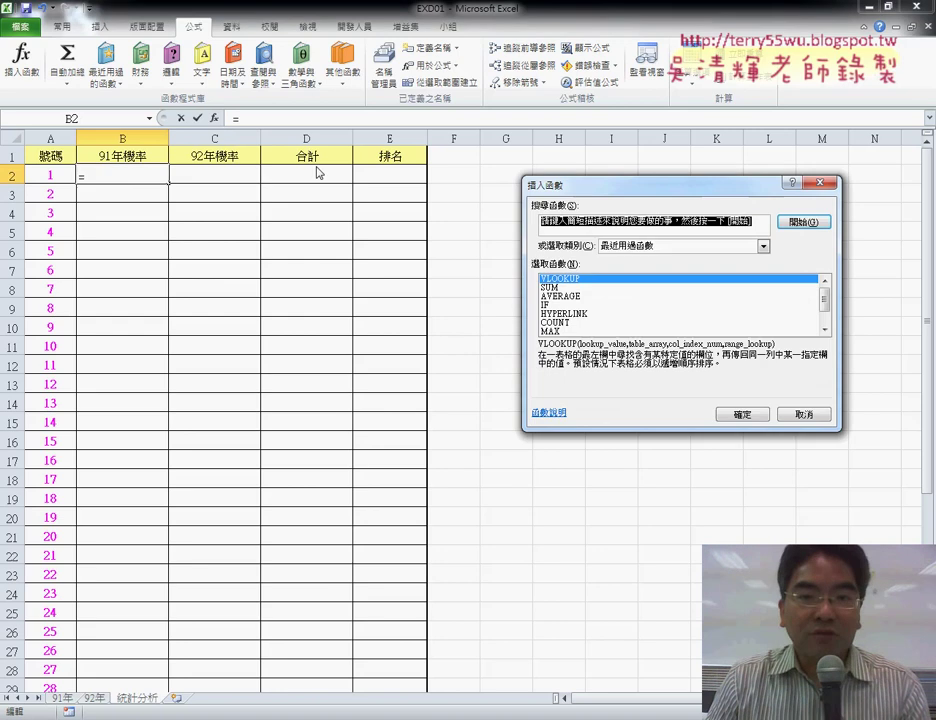
pyautogui.moveTo(607, 199); pyautogui.dragTo(337, 117)
pyautogui.click(400, 163)
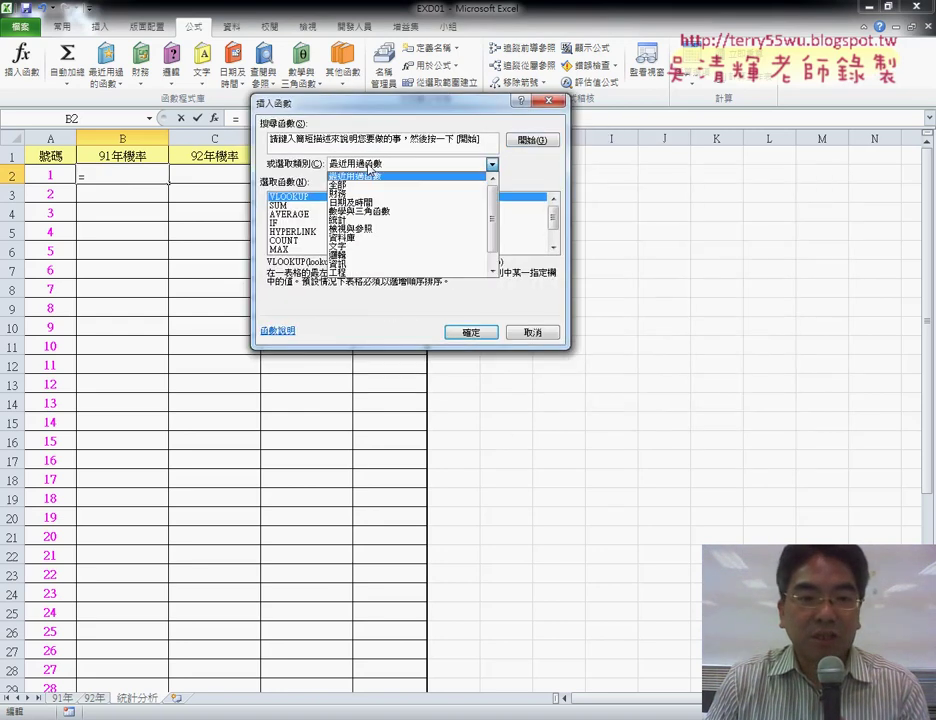
pyautogui.click(360, 221)
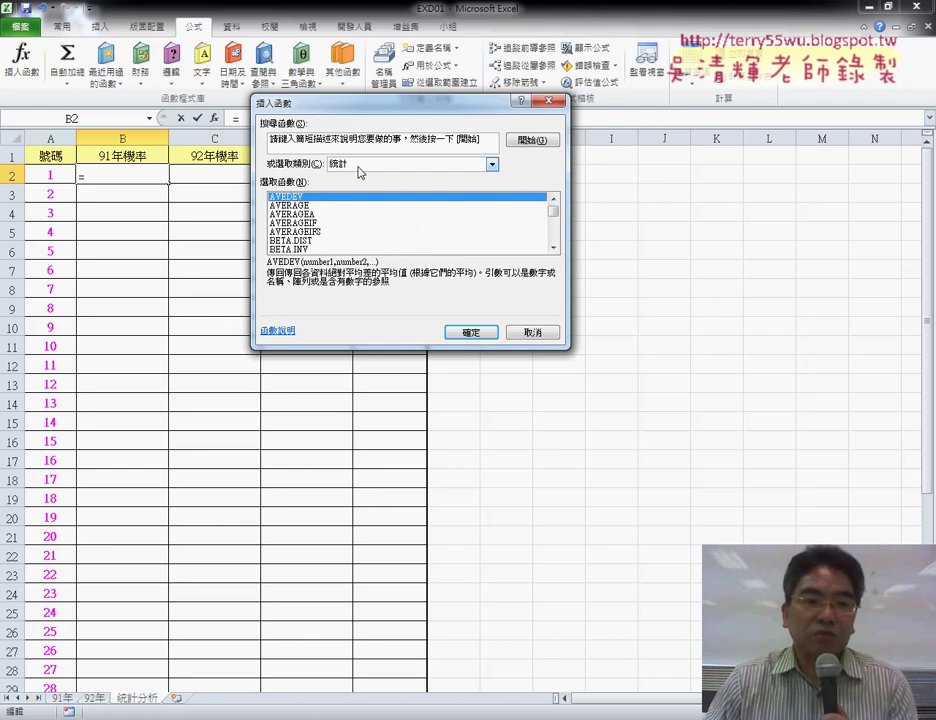
pyautogui.moveTo(554, 208); pyautogui.dragTo(555, 220)
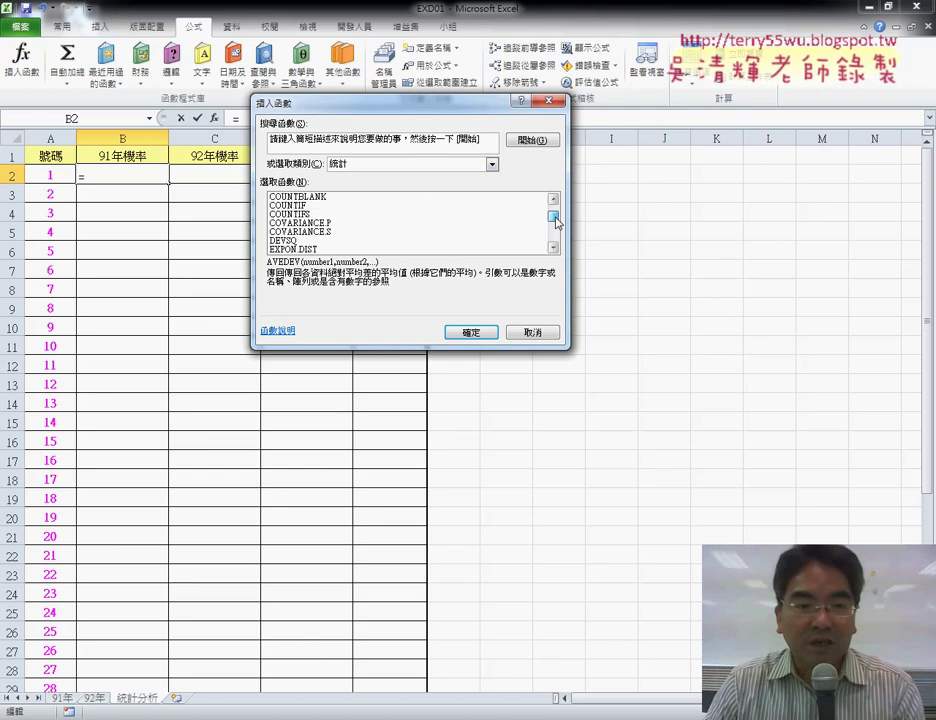
pyautogui.click(300, 205)
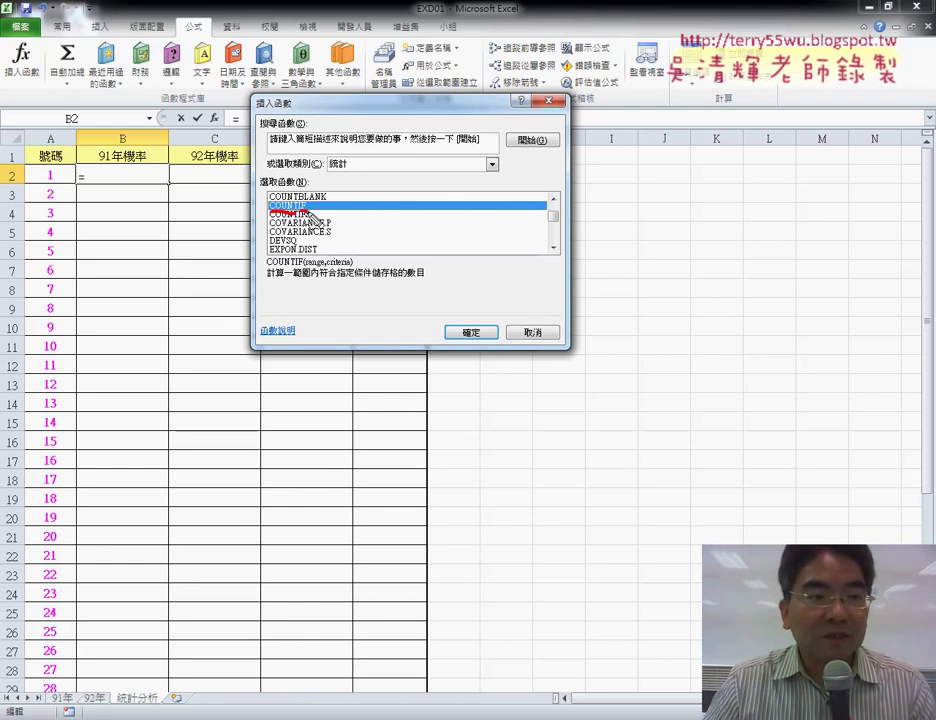
pyautogui.moveTo(44, 168); pyautogui.dragTo(56, 184)
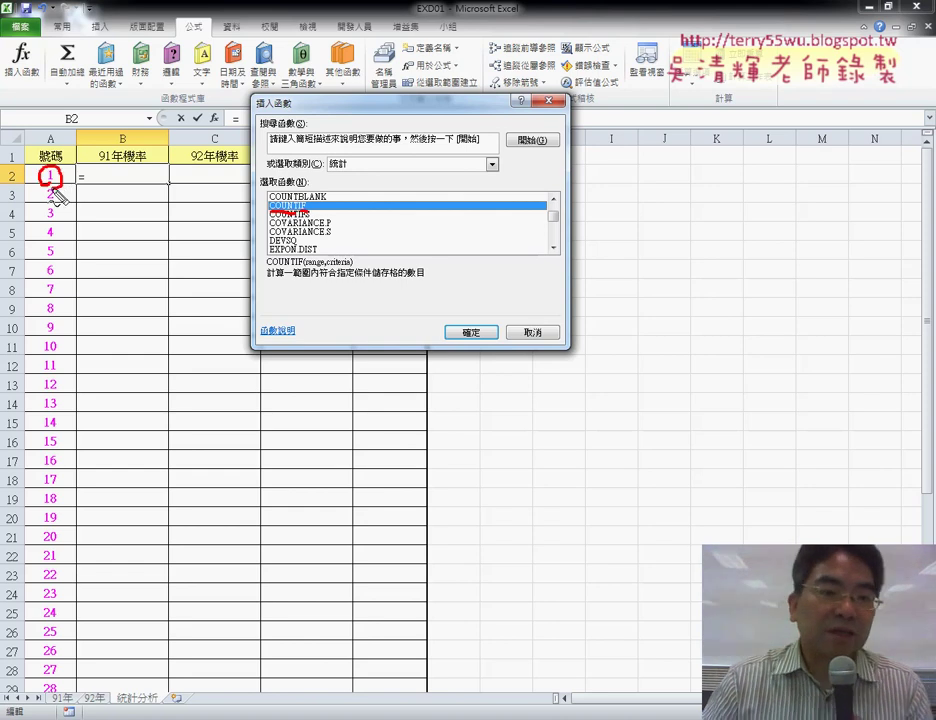
pyautogui.press('Escape')
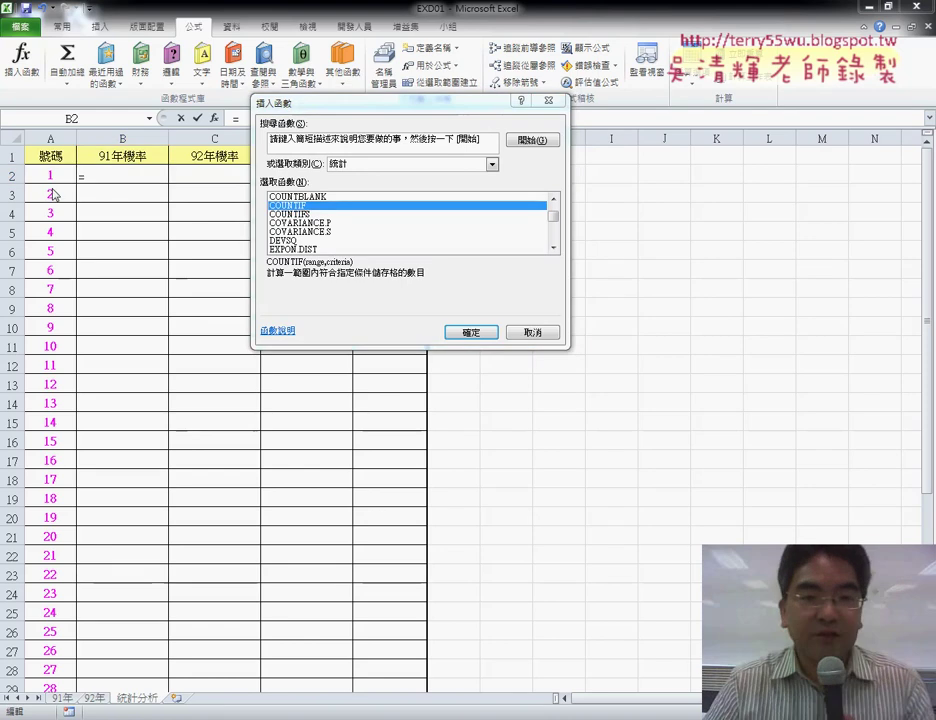
pyautogui.click(471, 331)
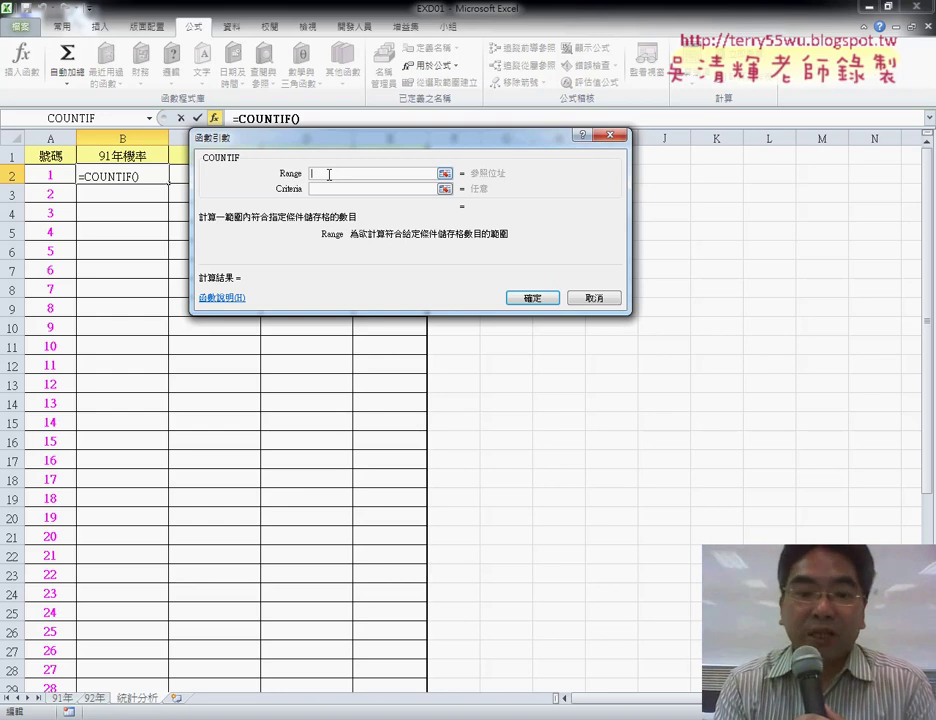
# - Set COUNTIF's Range to 開獎91 and Criteria to A2, so B2 returns 17
pyautogui.press('F3')
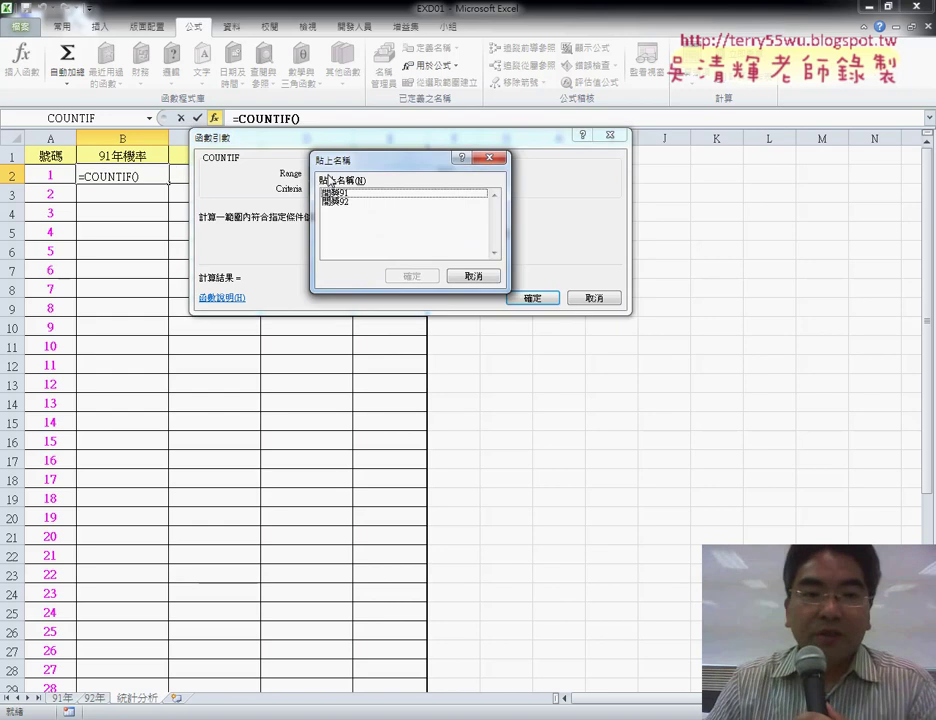
pyautogui.click(350, 195)
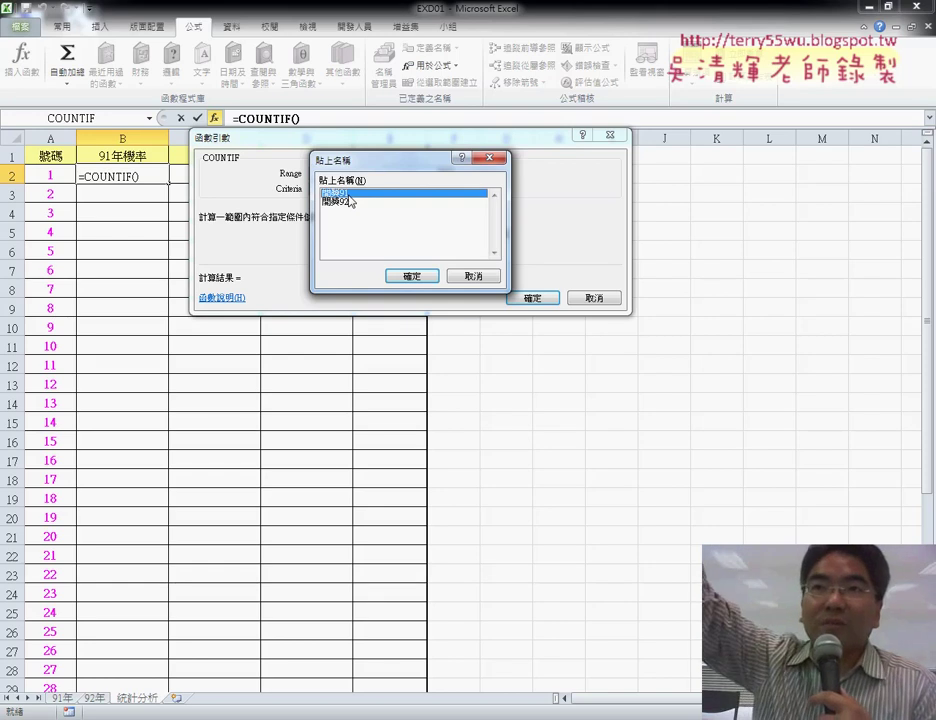
pyautogui.click(414, 275)
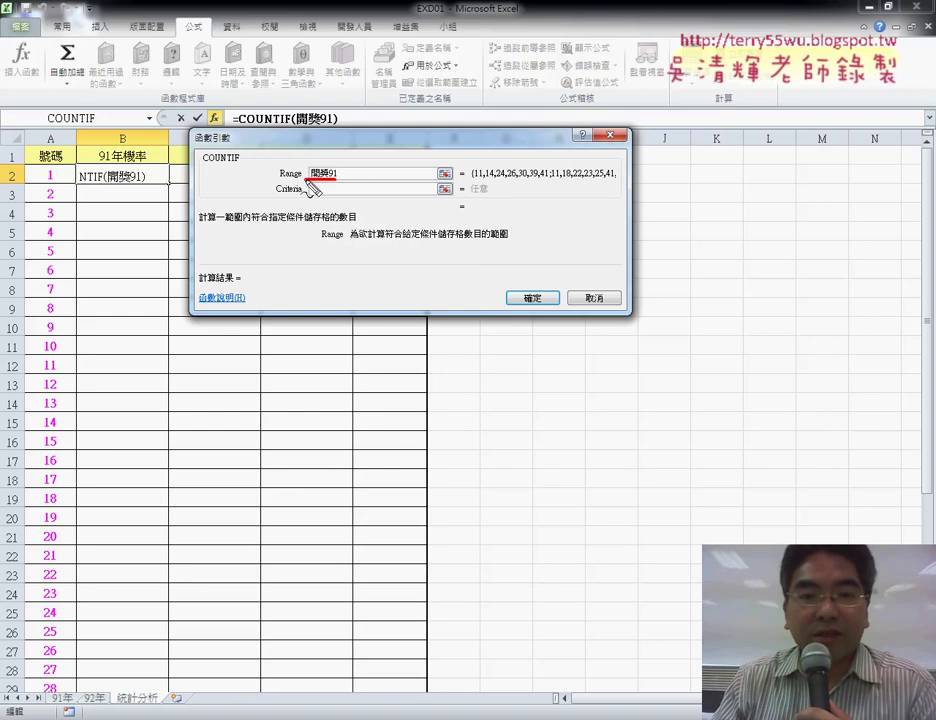
pyautogui.moveTo(306, 180); pyautogui.dragTo(338, 180)
pyautogui.moveTo(472, 181); pyautogui.dragTo(632, 181)
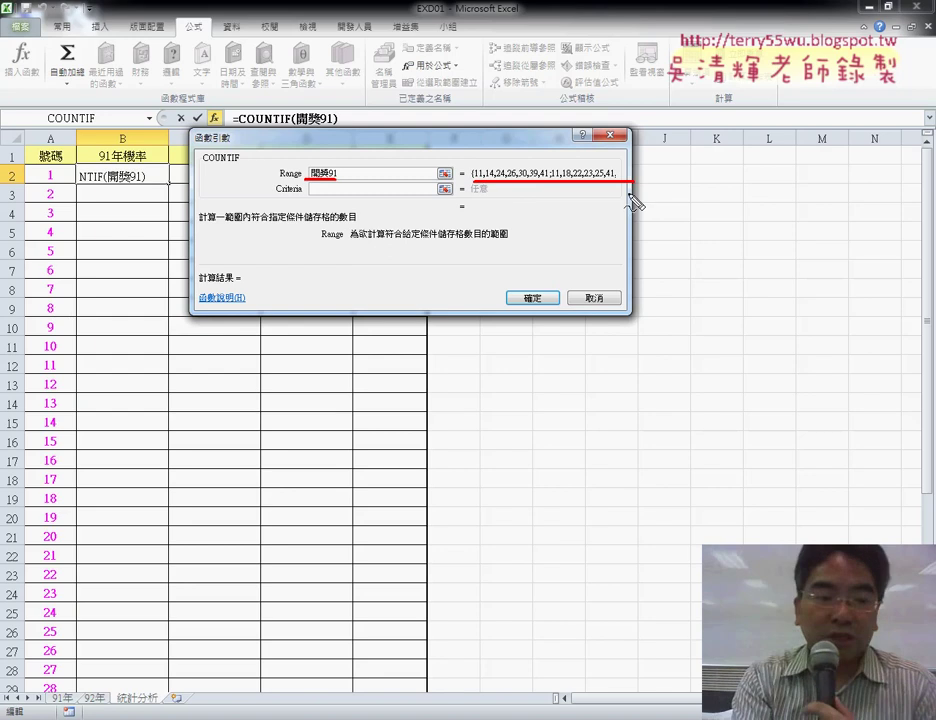
pyautogui.press('Escape')
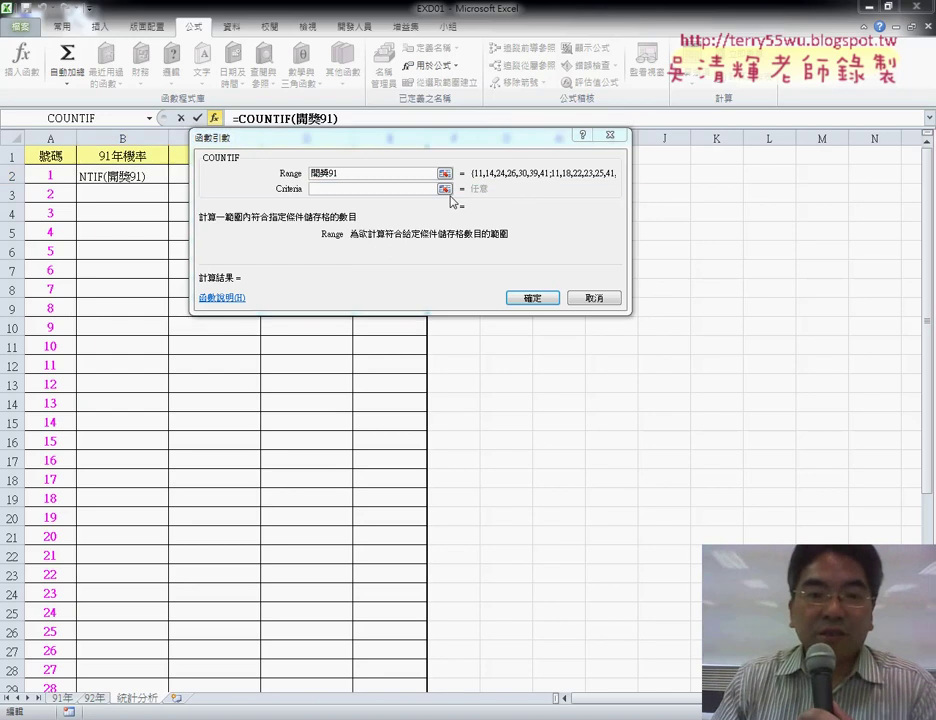
pyautogui.click(420, 189)
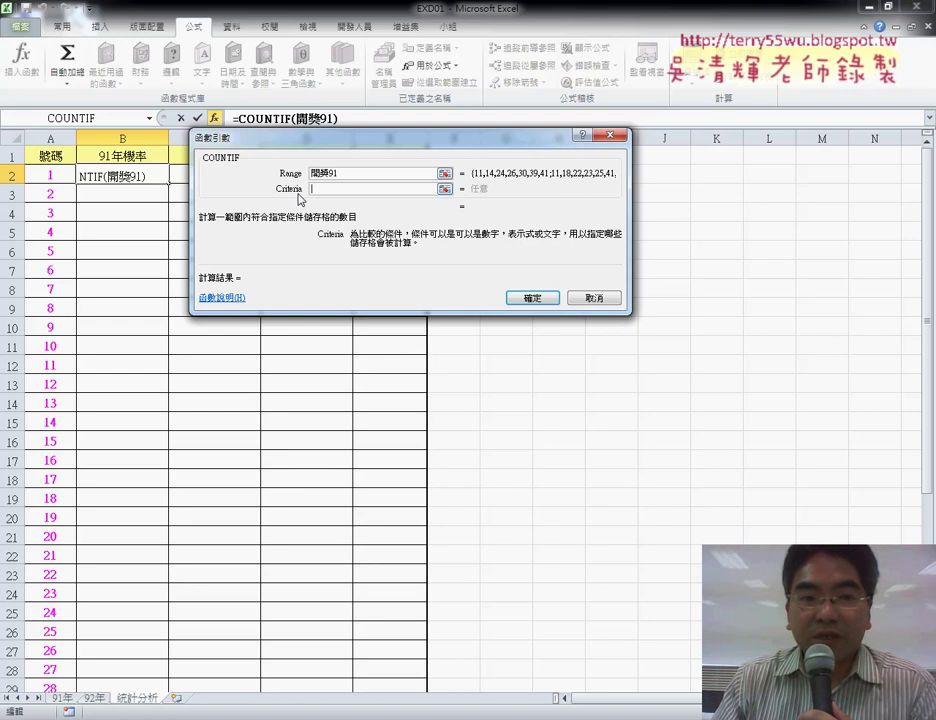
pyautogui.click(56, 177)
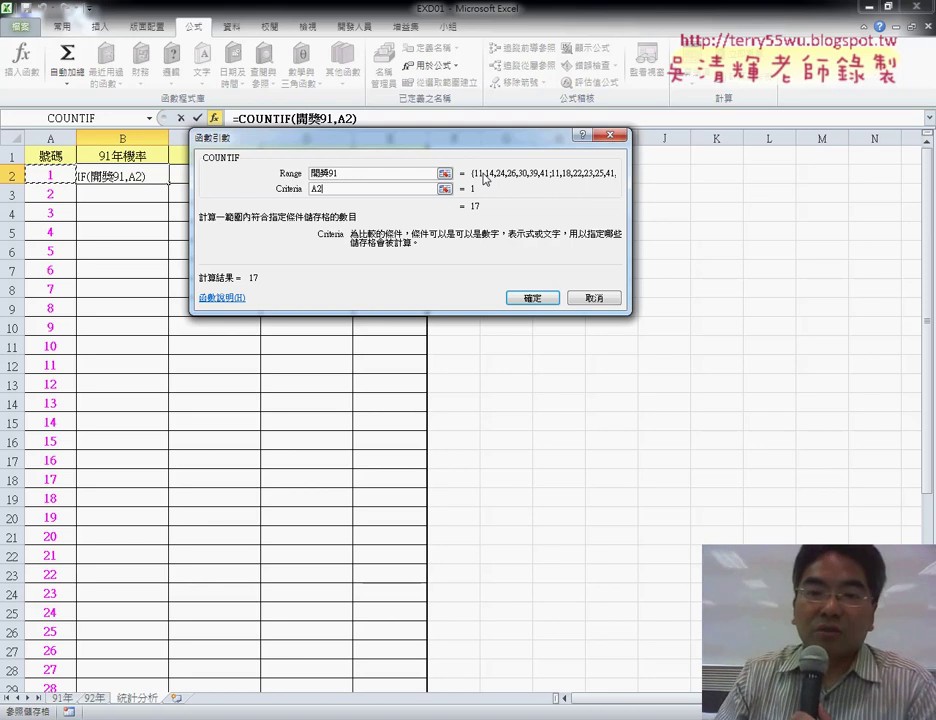
pyautogui.click(537, 297)
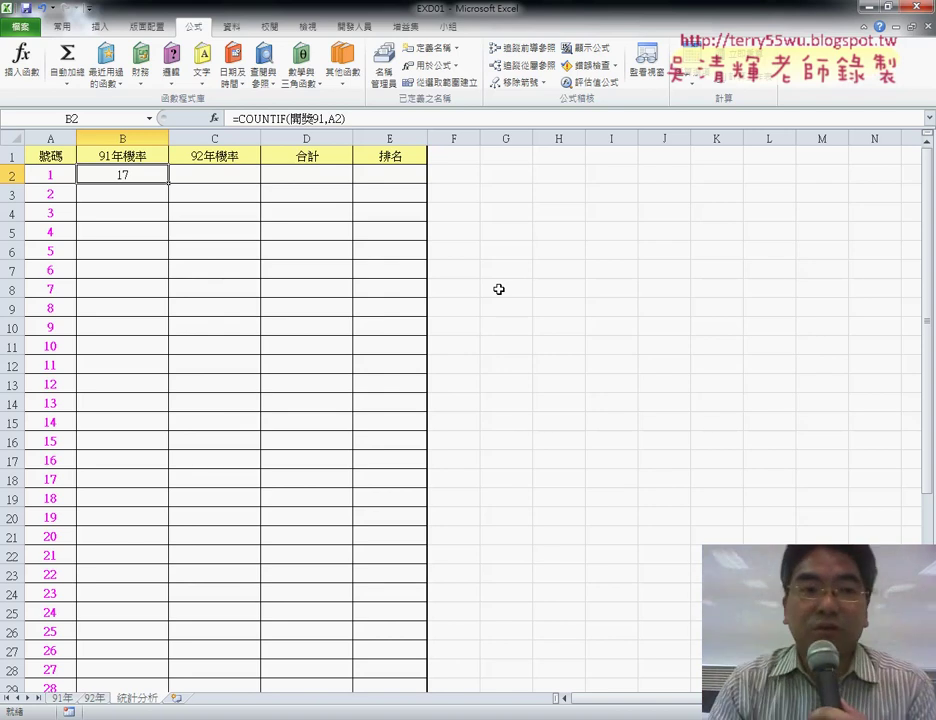
# - Divide B2's count by COUNT(開獎91), making number 1's probability 0.024531025
pyautogui.click(365, 119)
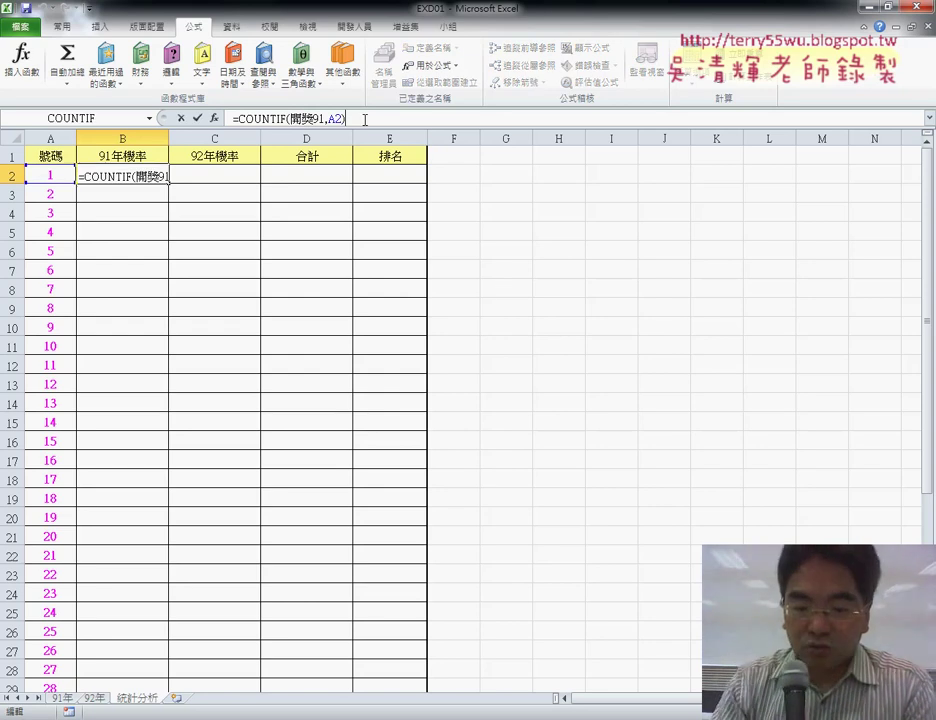
pyautogui.write('/')
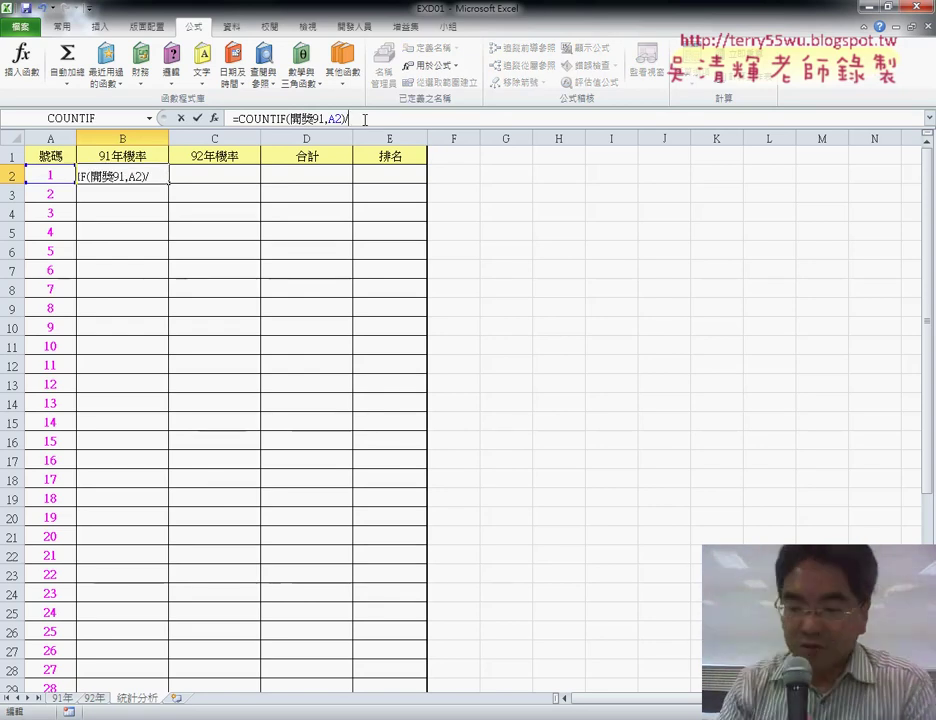
pyautogui.write('69')
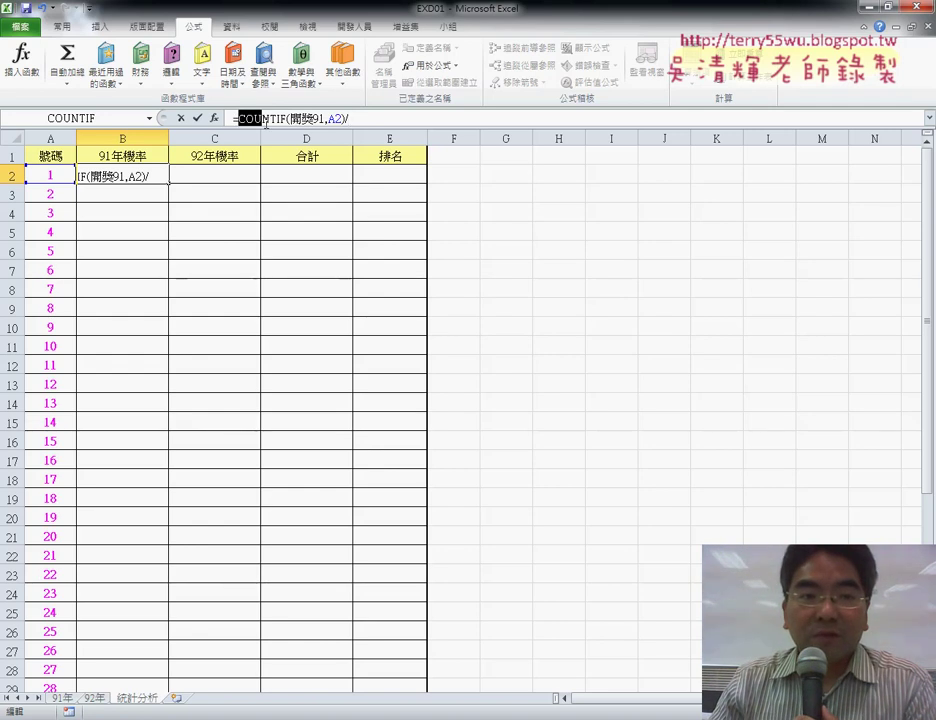
pyautogui.moveTo(277, 120); pyautogui.dragTo(347, 120)
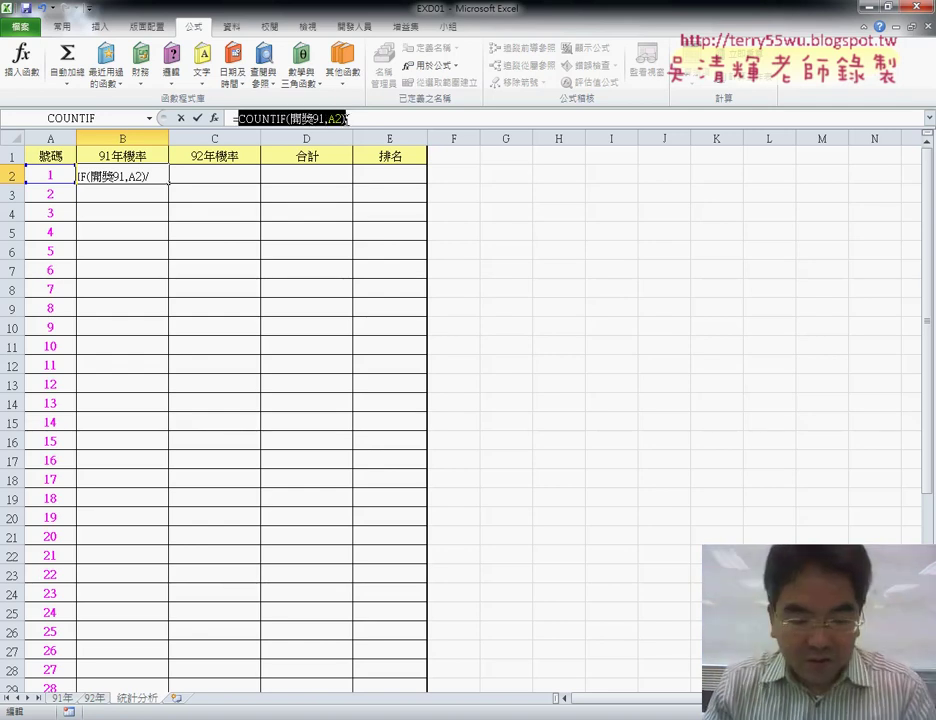
pyautogui.hotkey('ctrl', 'c')
pyautogui.click(379, 116)
pyautogui.hotkey('ctrl', 'v')
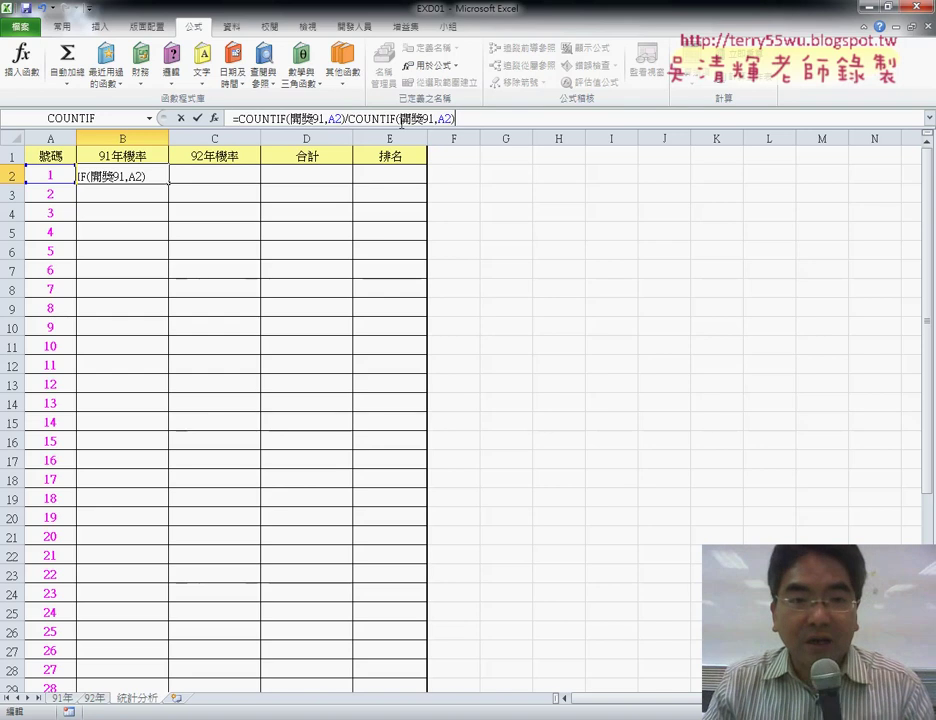
pyautogui.moveTo(388, 119); pyautogui.dragTo(396, 119)
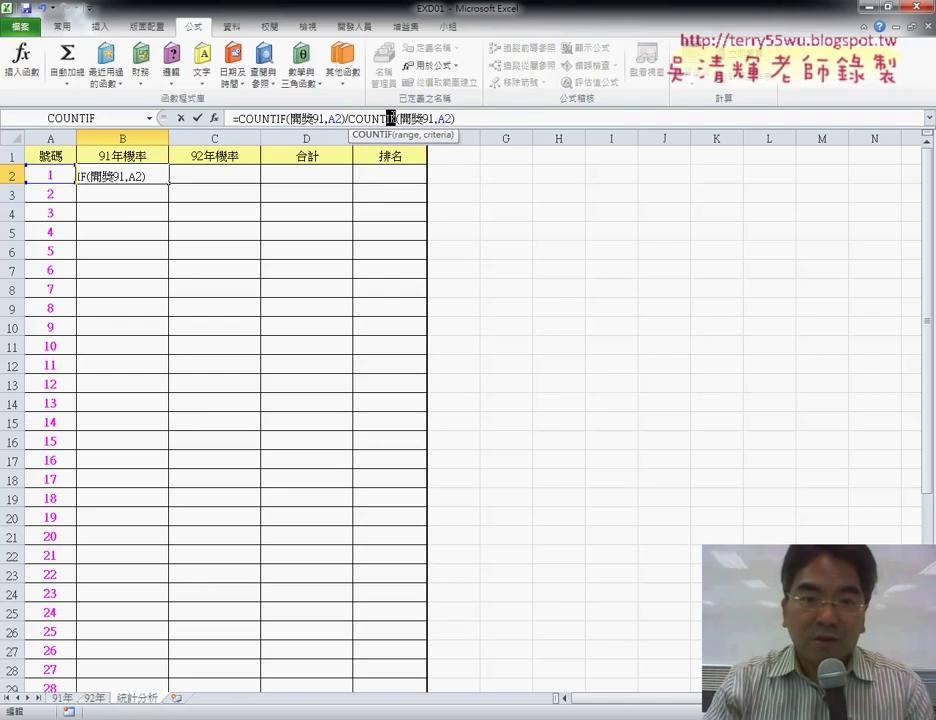
pyautogui.press('Delete')
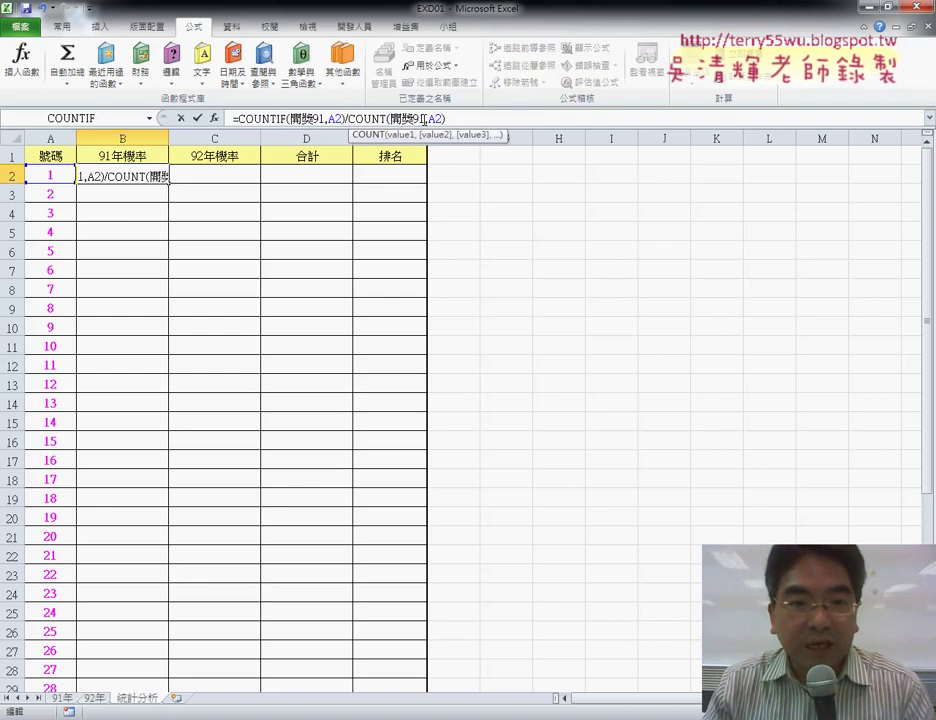
pyautogui.moveTo(426, 119); pyautogui.dragTo(441, 119)
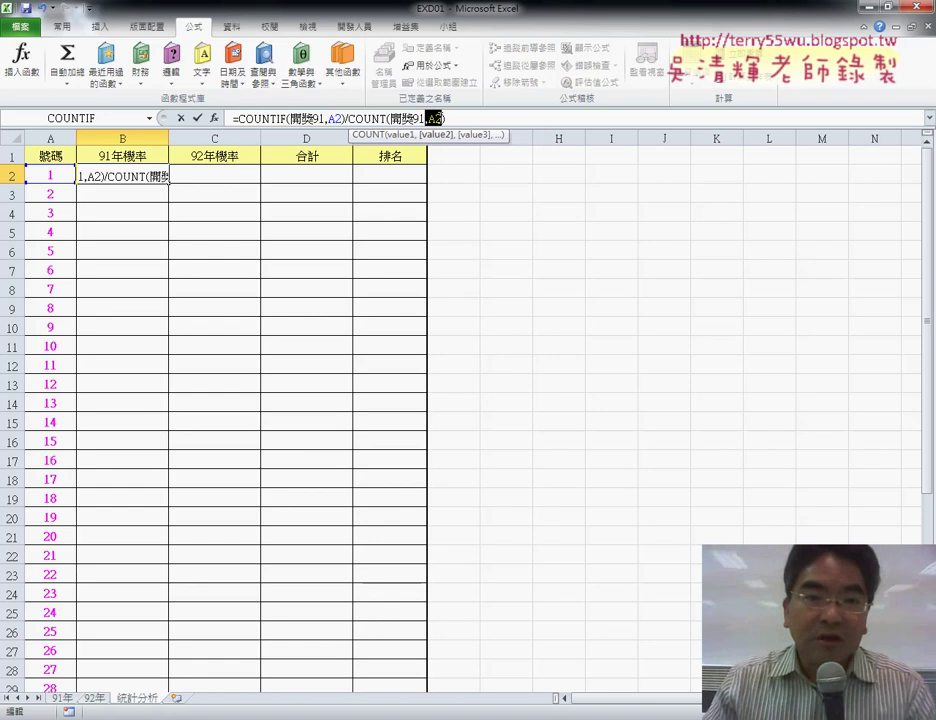
pyautogui.press('Delete')
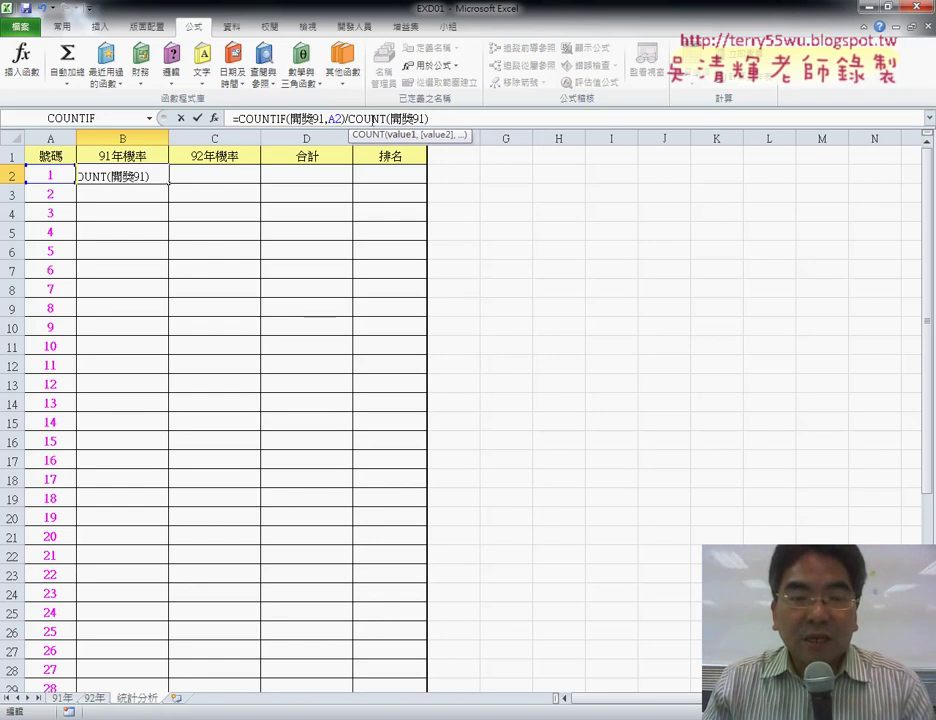
pyautogui.moveTo(431, 119); pyautogui.dragTo(348, 119)
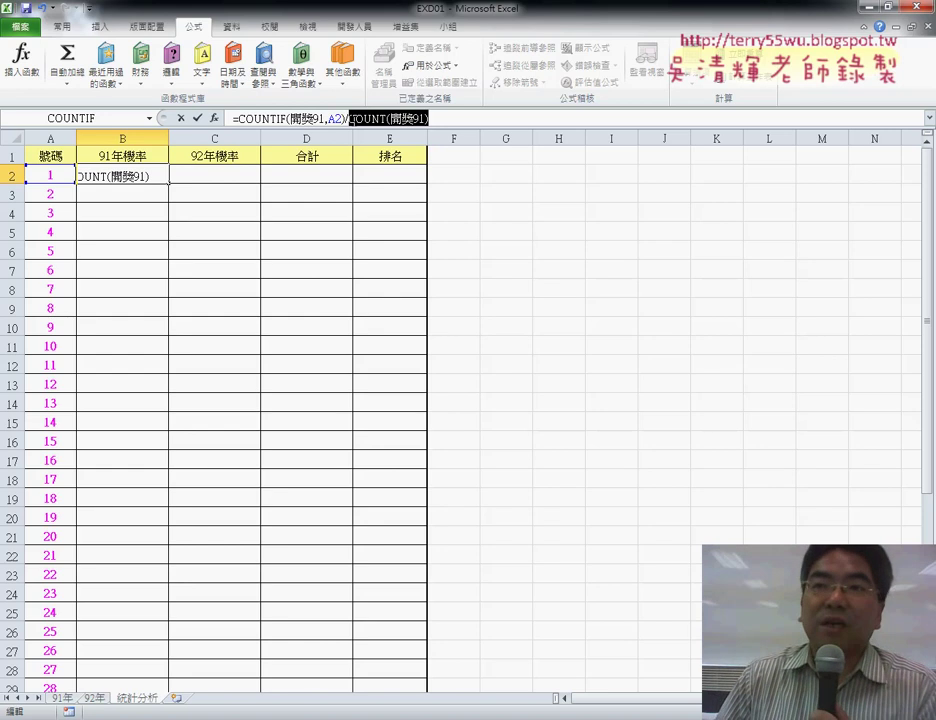
pyautogui.click(198, 119)
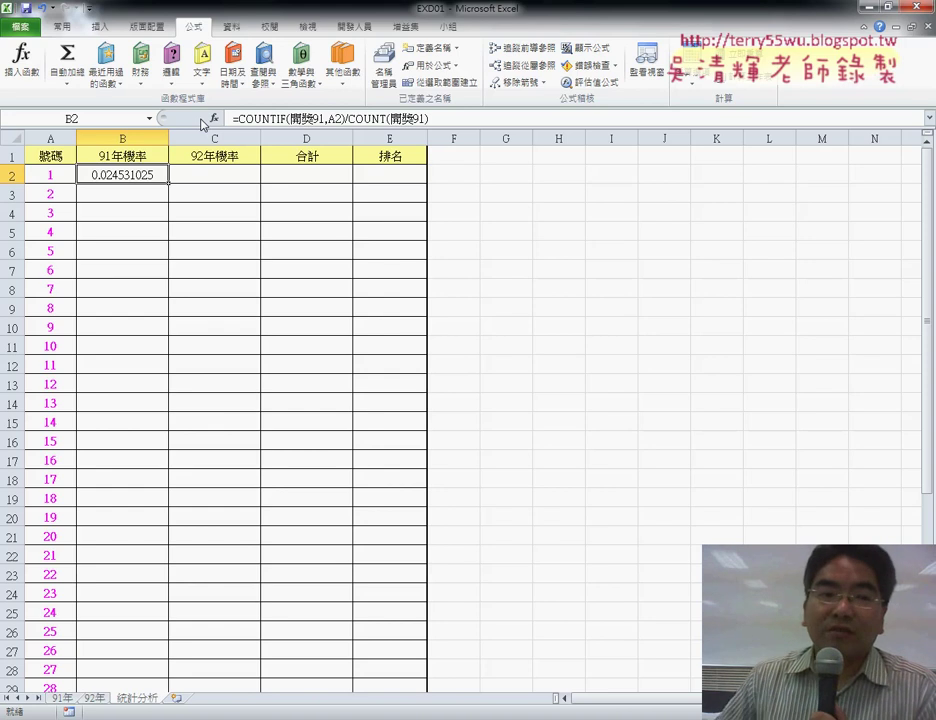
# - Give B2 the custom number format ?????/10000 so it displays 245 / 10000
pyautogui.rightClick(160, 178)
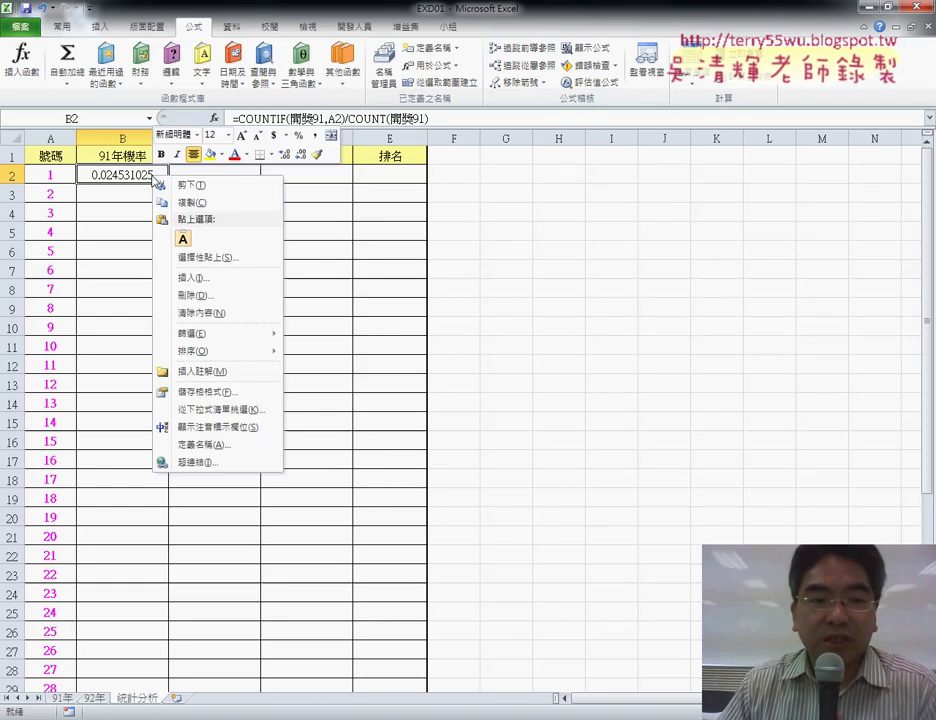
pyautogui.click(211, 393)
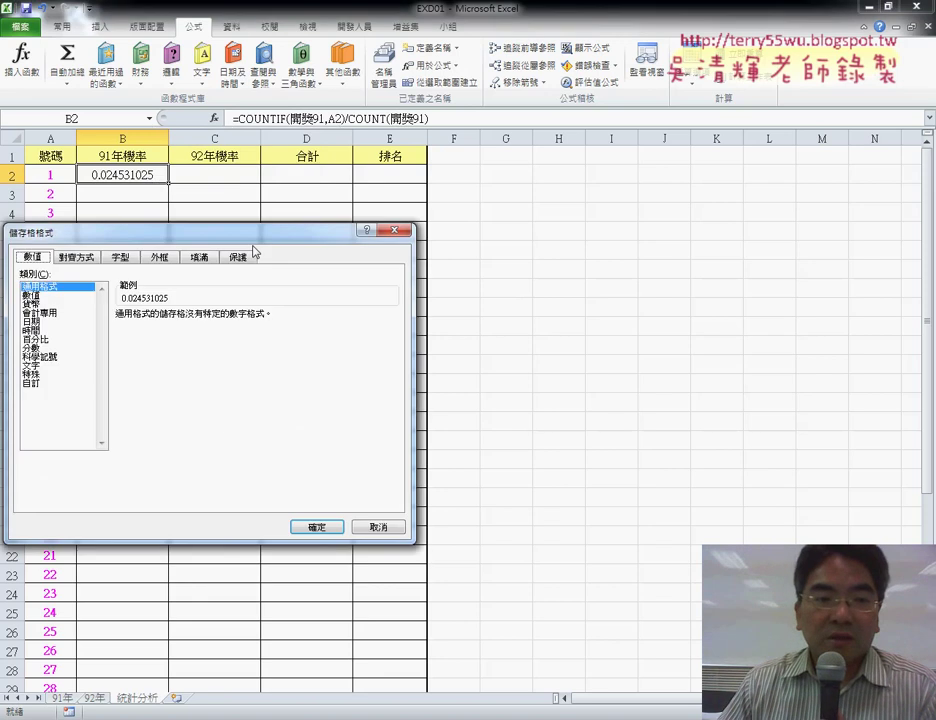
pyautogui.moveTo(200, 232)
pyautogui.mouseDown()
pyautogui.moveTo(336, 180)
pyautogui.moveTo(390, 124)
pyautogui.mouseUp()
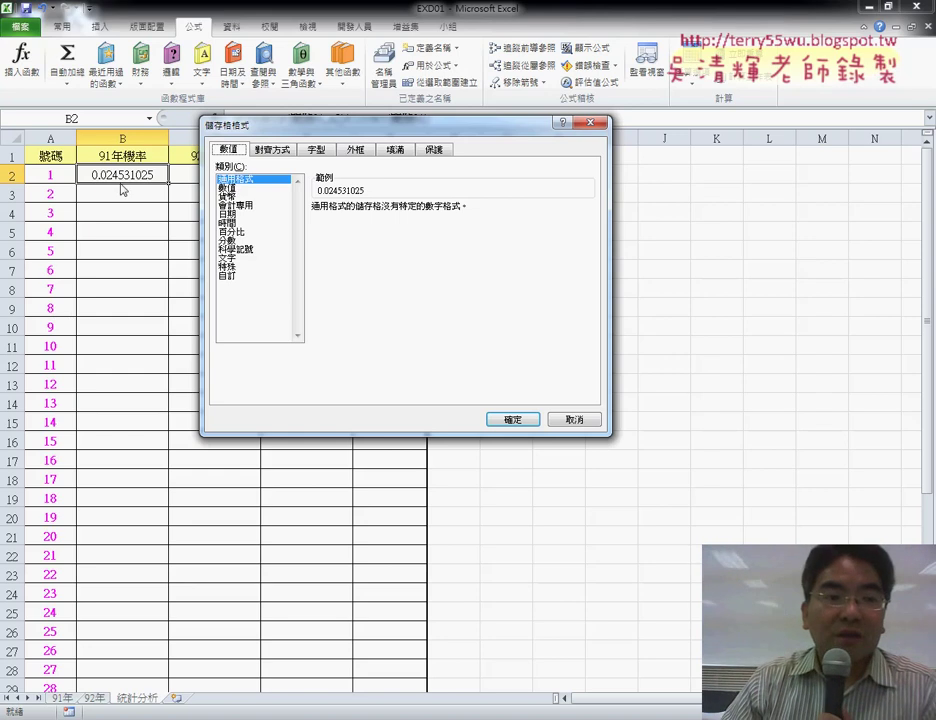
pyautogui.click(234, 276)
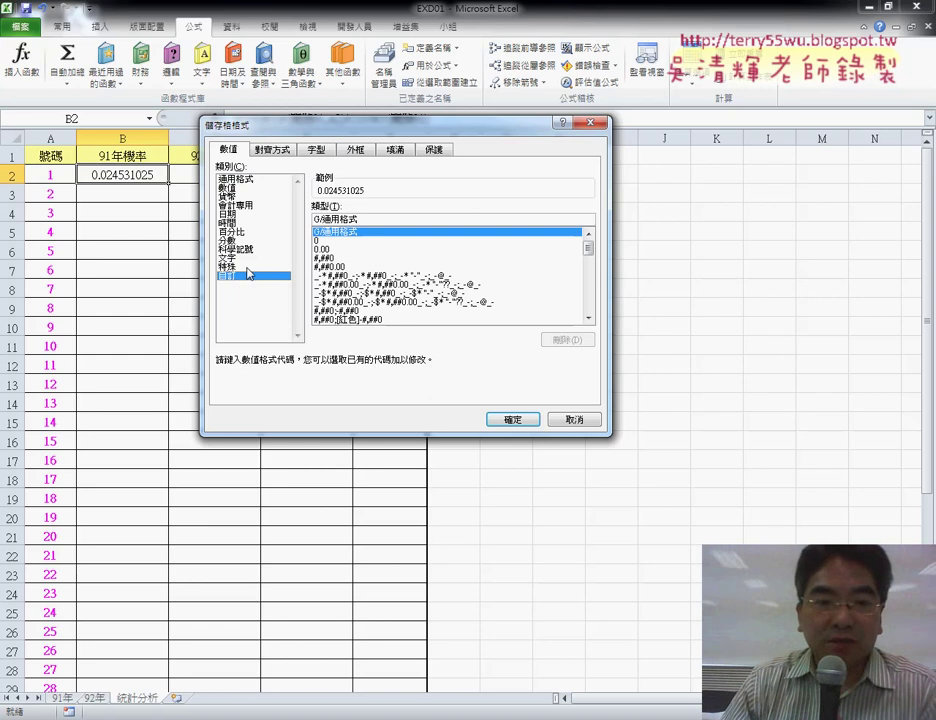
pyautogui.moveTo(362, 219); pyautogui.dragTo(284, 227)
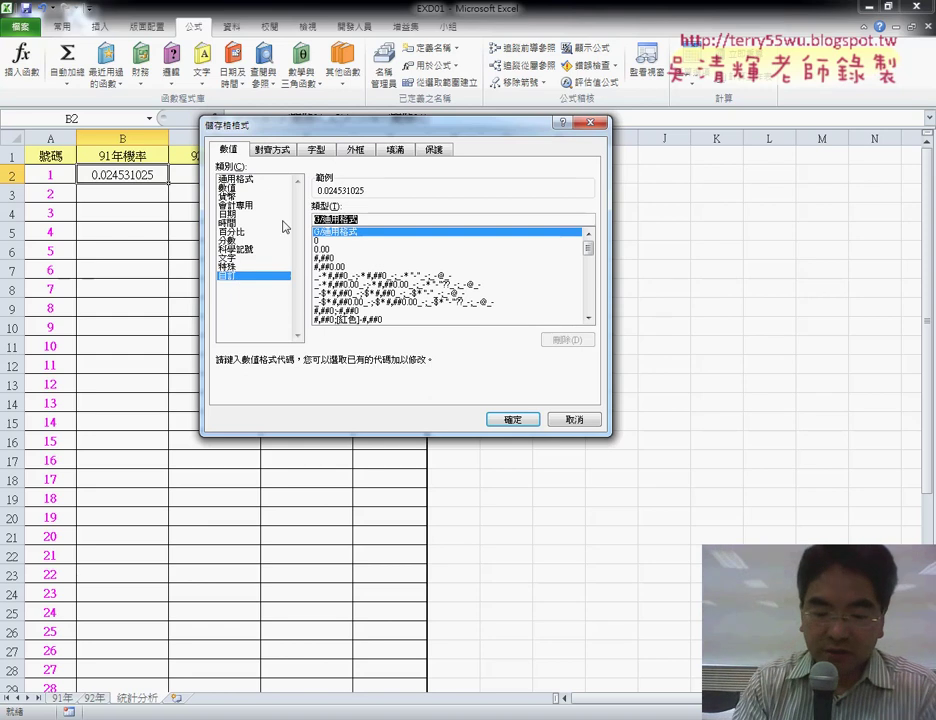
pyautogui.write('?')
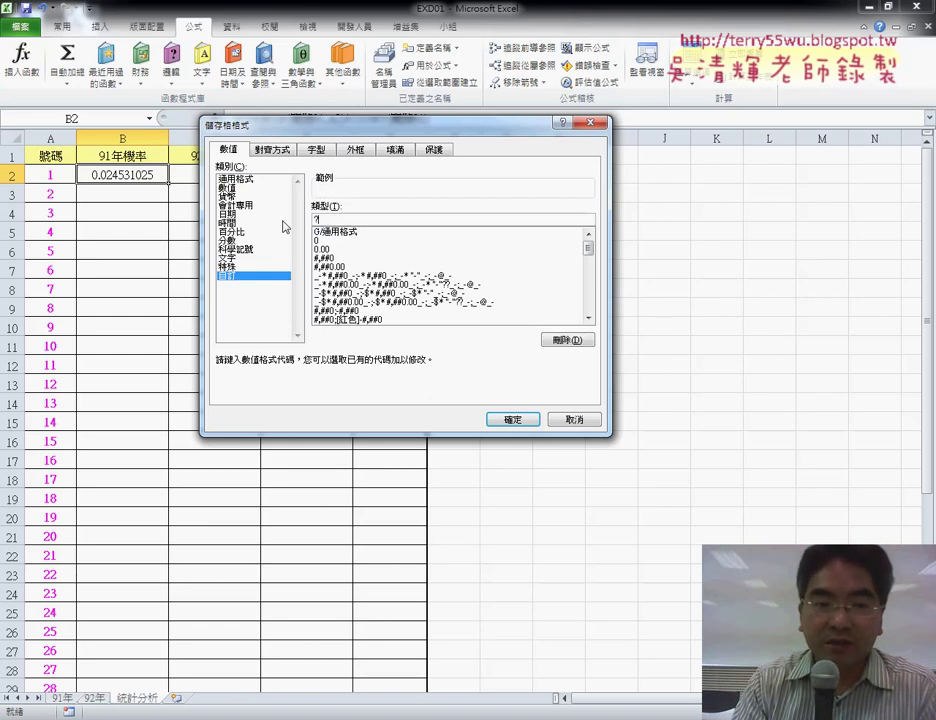
pyautogui.write('????')
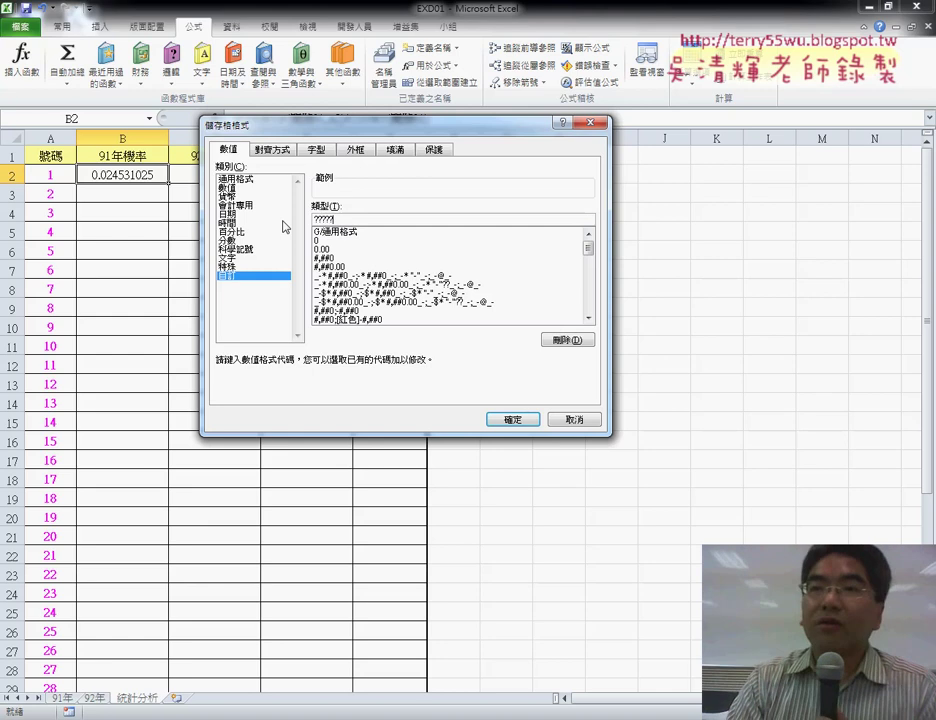
pyautogui.write('?')
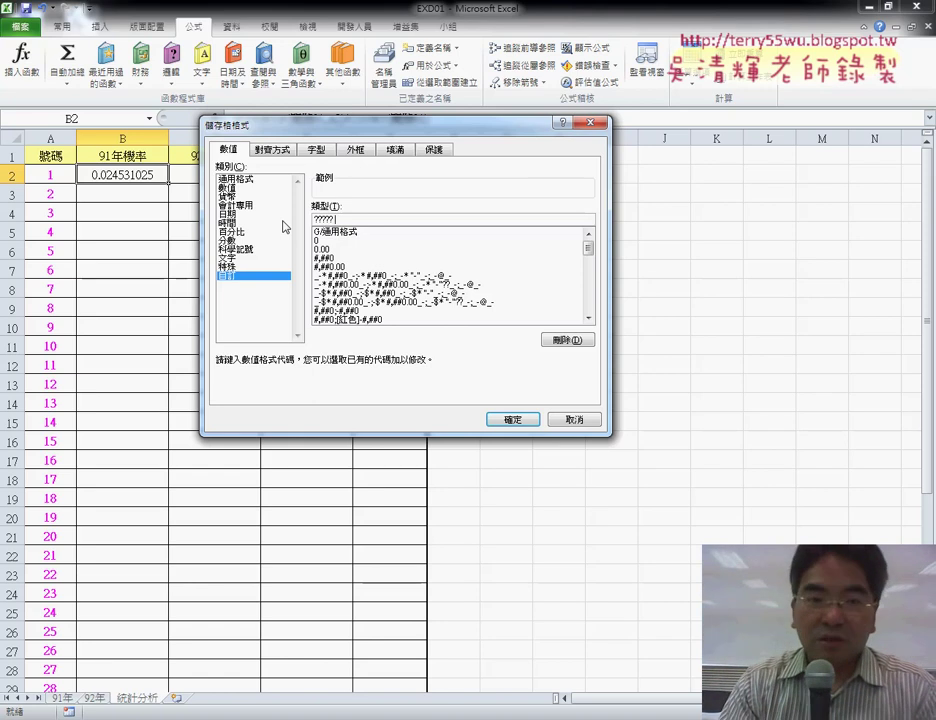
pyautogui.write('/1')
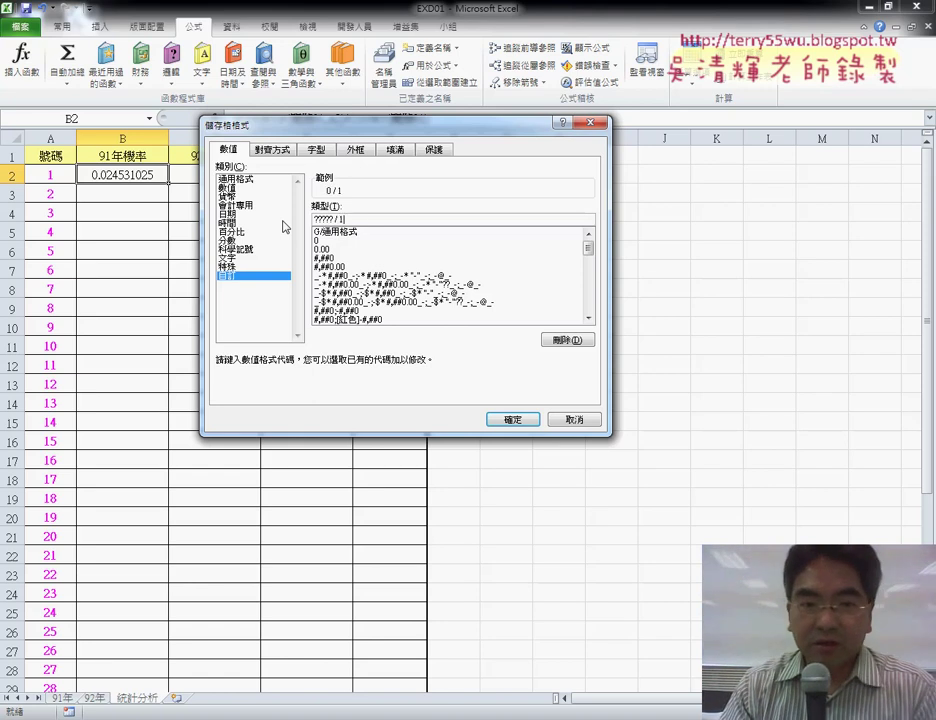
pyautogui.write('0000')
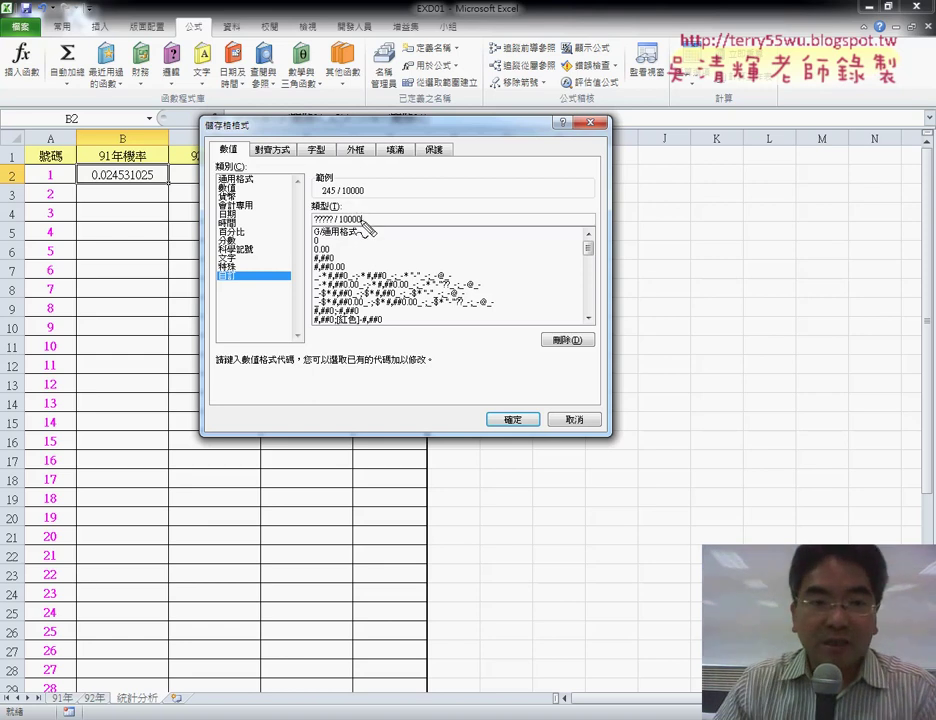
pyautogui.moveTo(366, 200); pyautogui.dragTo(338, 196)
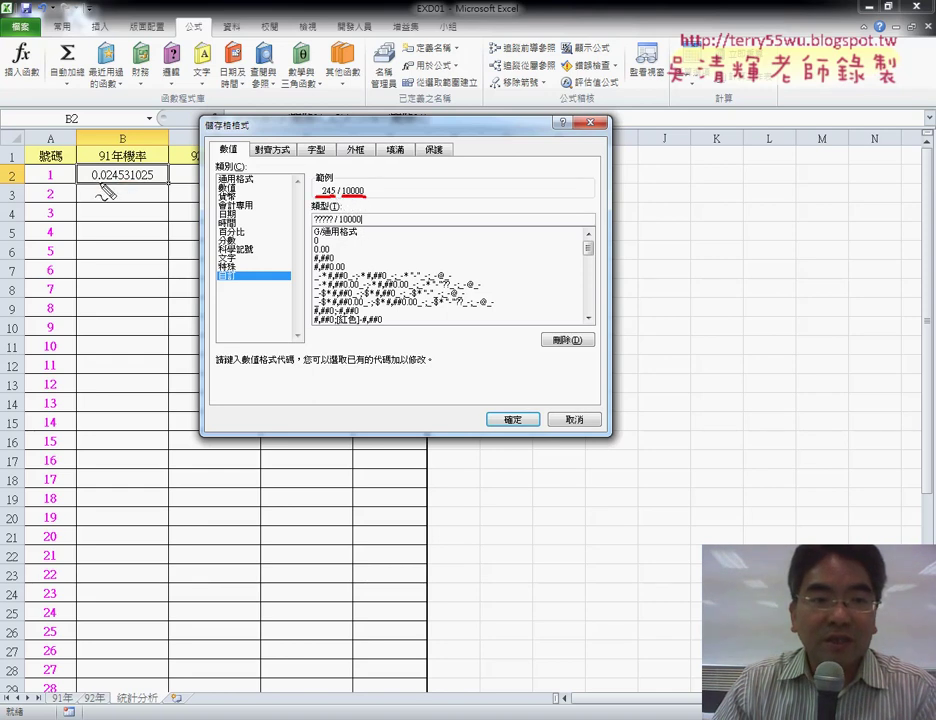
pyautogui.moveTo(97, 182)
pyautogui.mouseDown()
pyautogui.moveTo(276, 185)
pyautogui.moveTo(310, 200)
pyautogui.mouseUp()
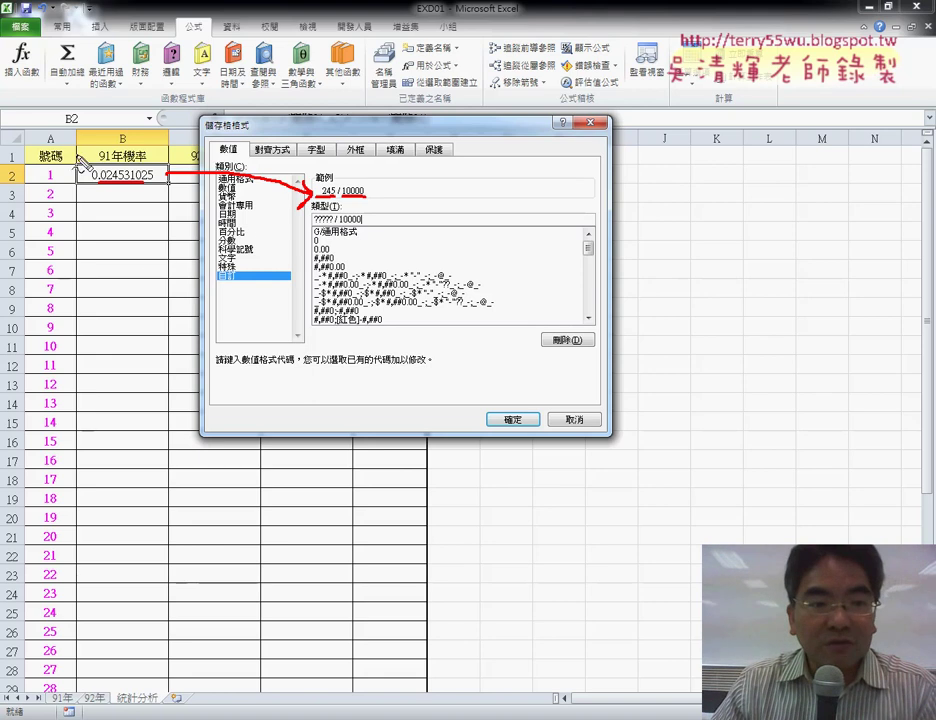
pyautogui.moveTo(221, 288); pyautogui.dragTo(240, 298)
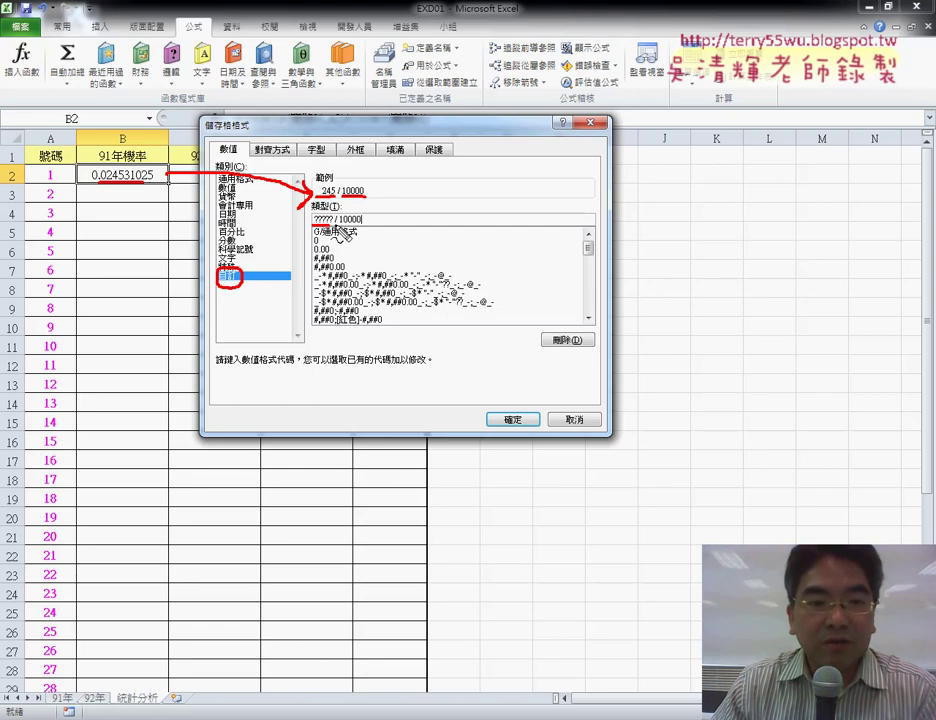
pyautogui.moveTo(338, 224); pyautogui.dragTo(363, 224)
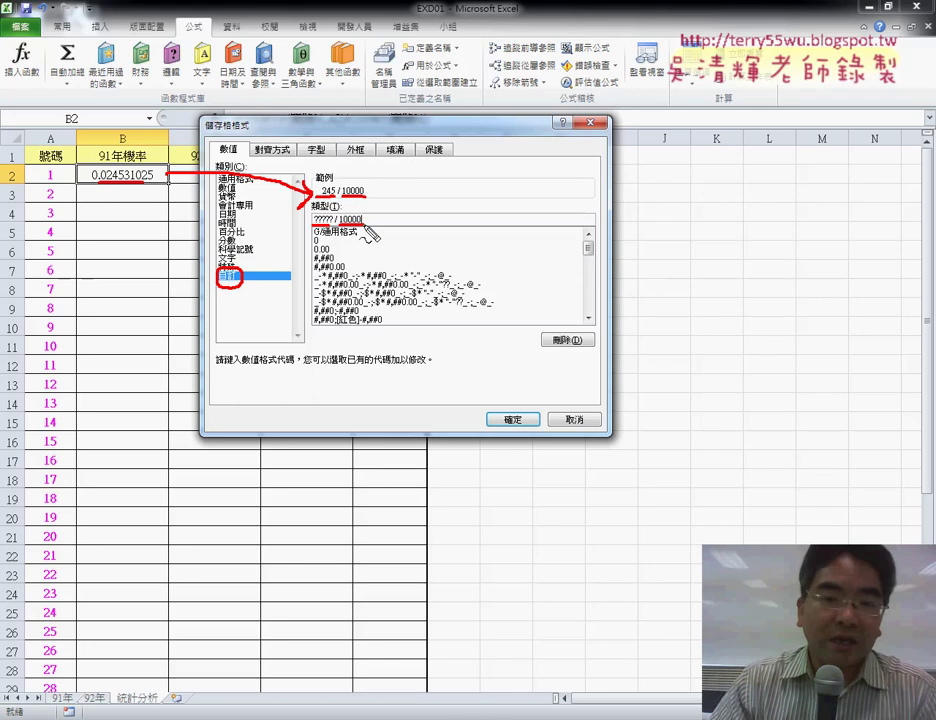
pyautogui.press('Escape')
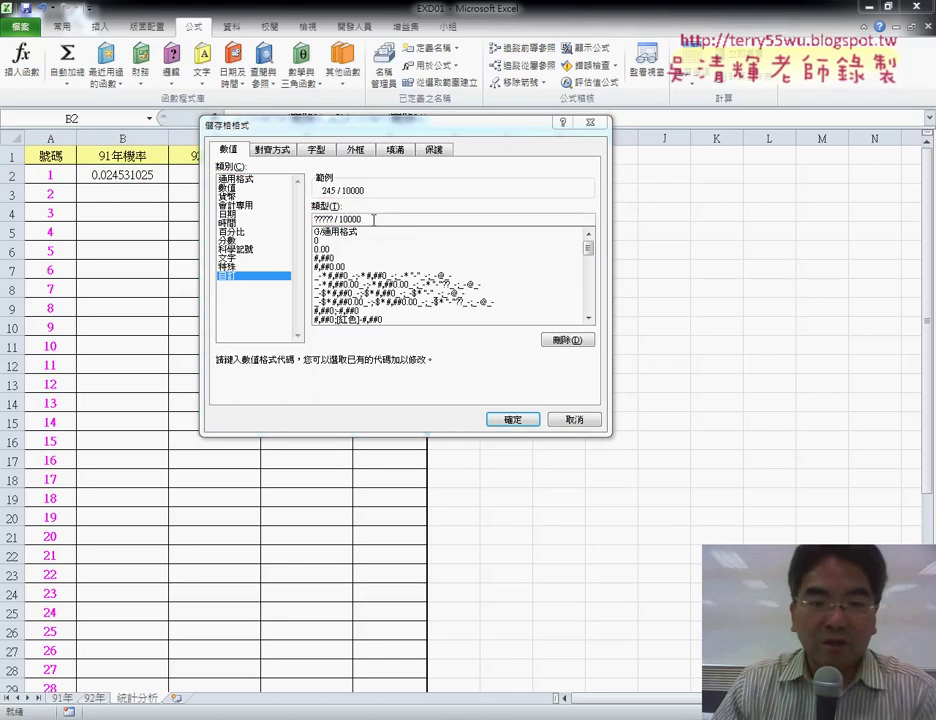
pyautogui.click(528, 419)
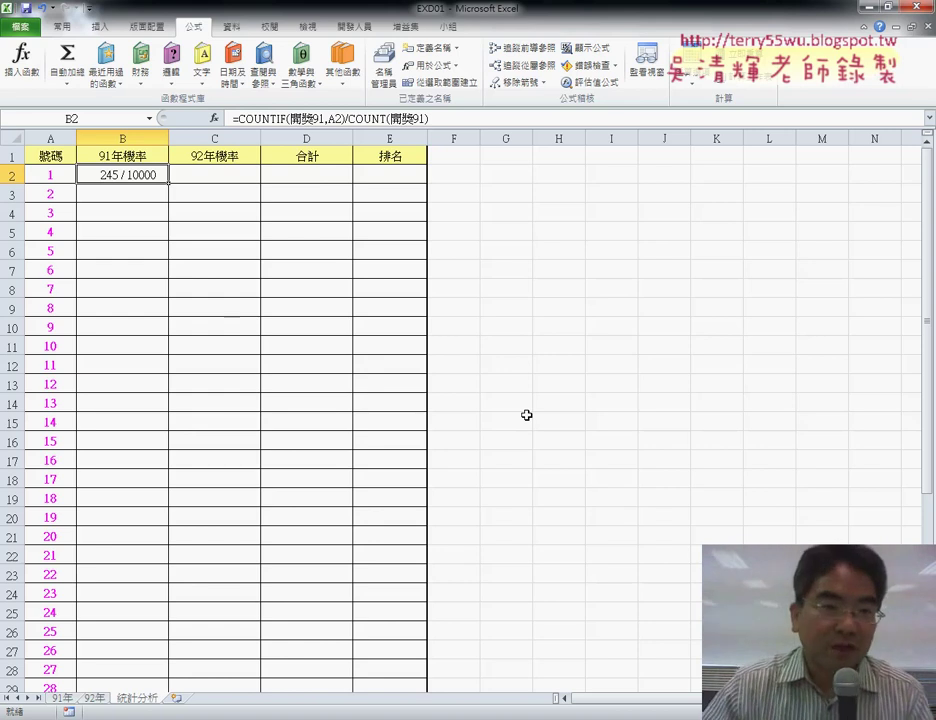
# - Fill the probability formula down column B, then select B2's formula text to copy
pyautogui.doubleClick(170, 184)
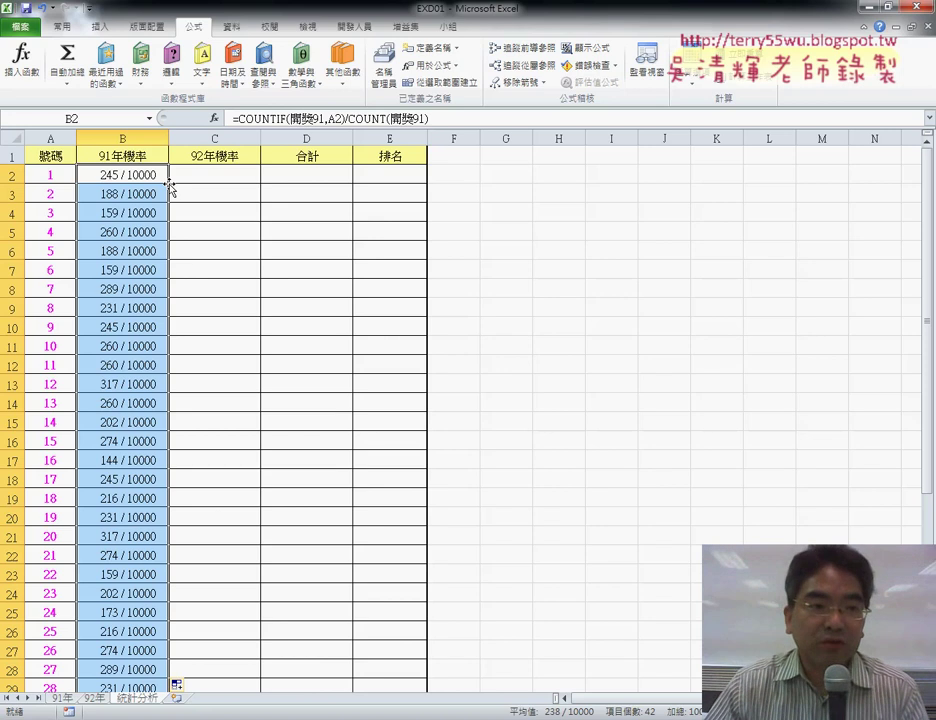
pyautogui.click(134, 174)
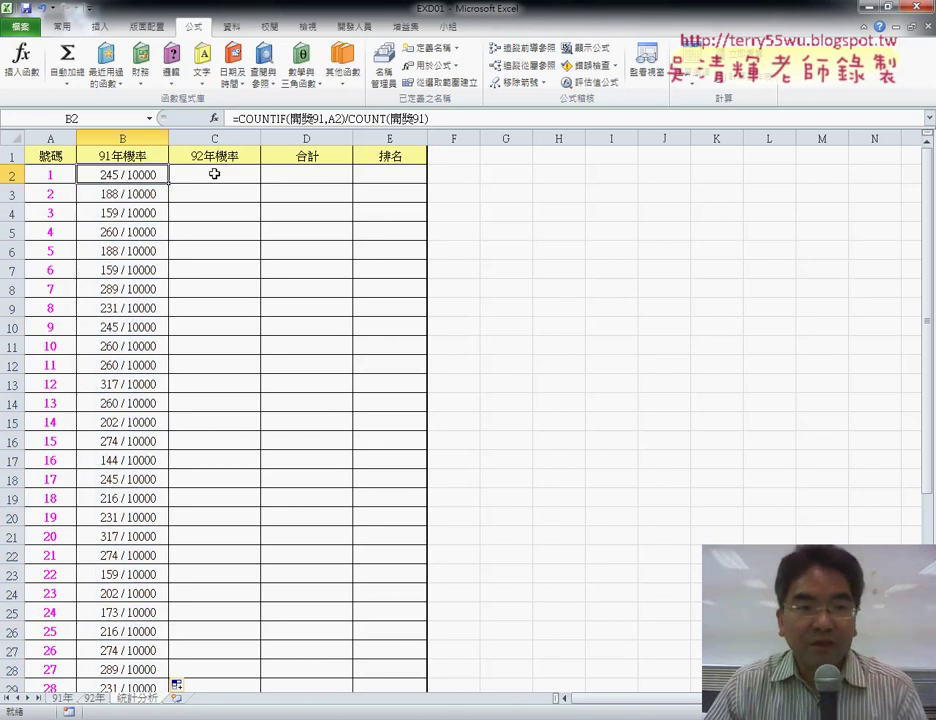
pyautogui.click(214, 174)
pyautogui.click(142, 174)
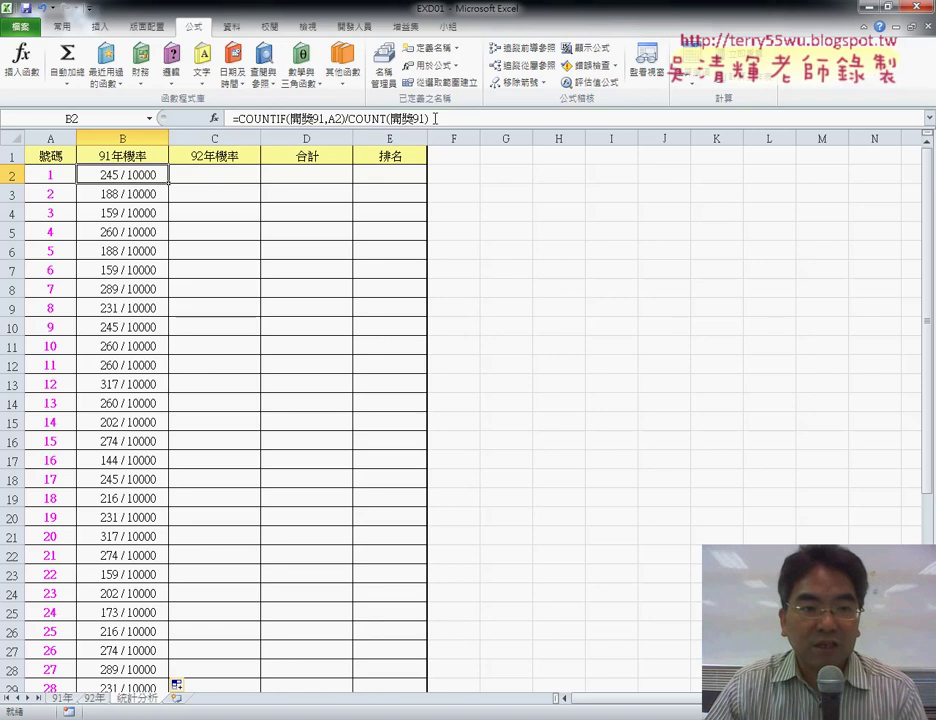
pyautogui.moveTo(435, 118); pyautogui.dragTo(233, 118)
pyautogui.rightClick(272, 120)
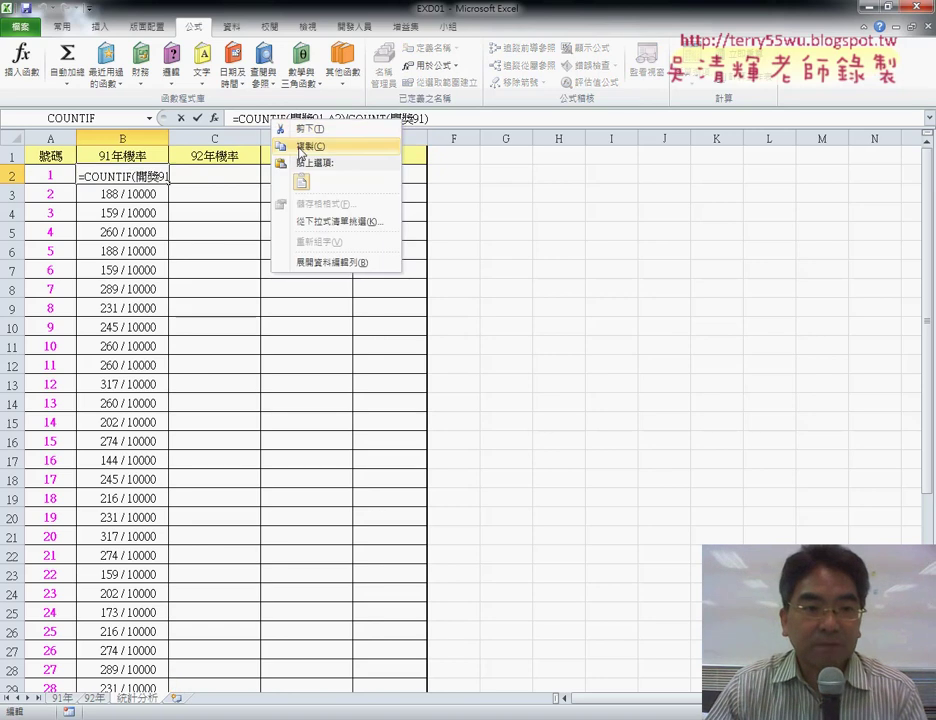
# - Copy B2's probability formula and paste it into cell C2
pyautogui.click(300, 146)
pyautogui.click(182, 119)
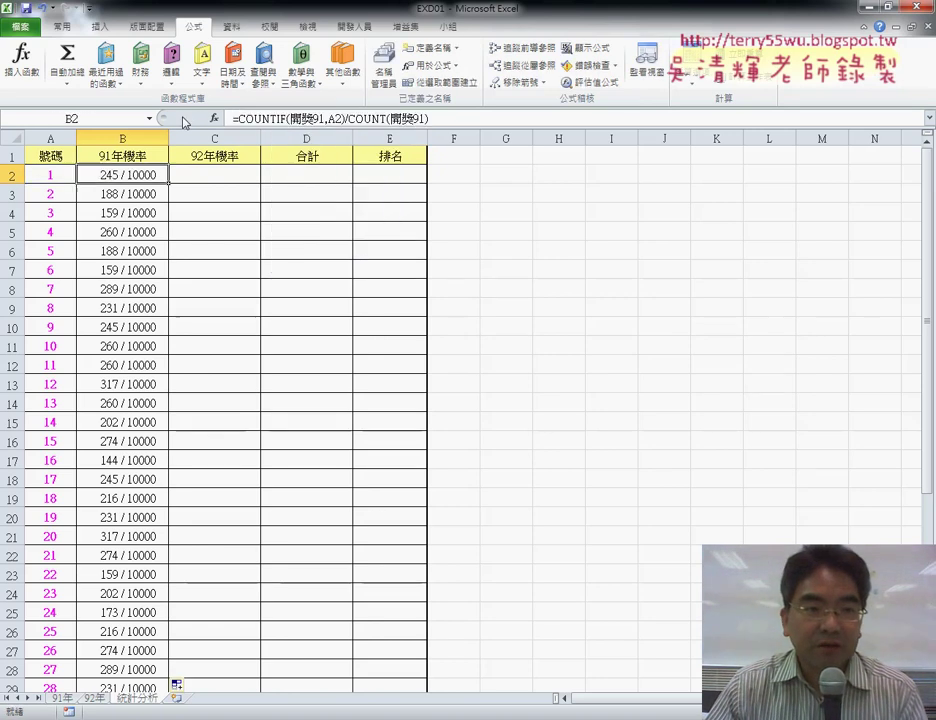
pyautogui.click(204, 182)
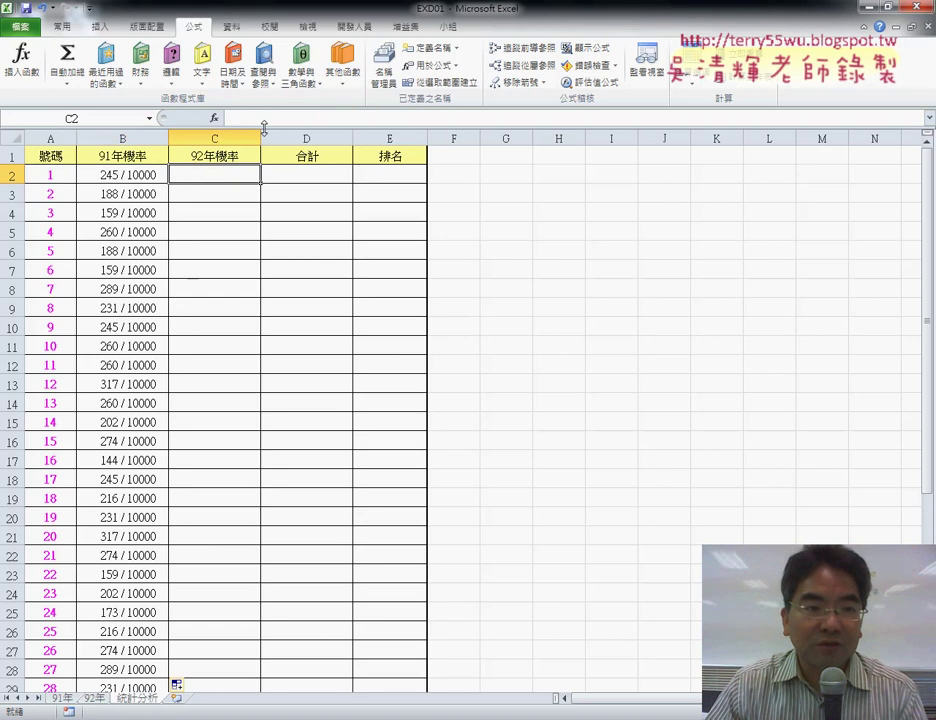
pyautogui.click(270, 118)
pyautogui.rightClick(270, 120)
pyautogui.click(272, 182)
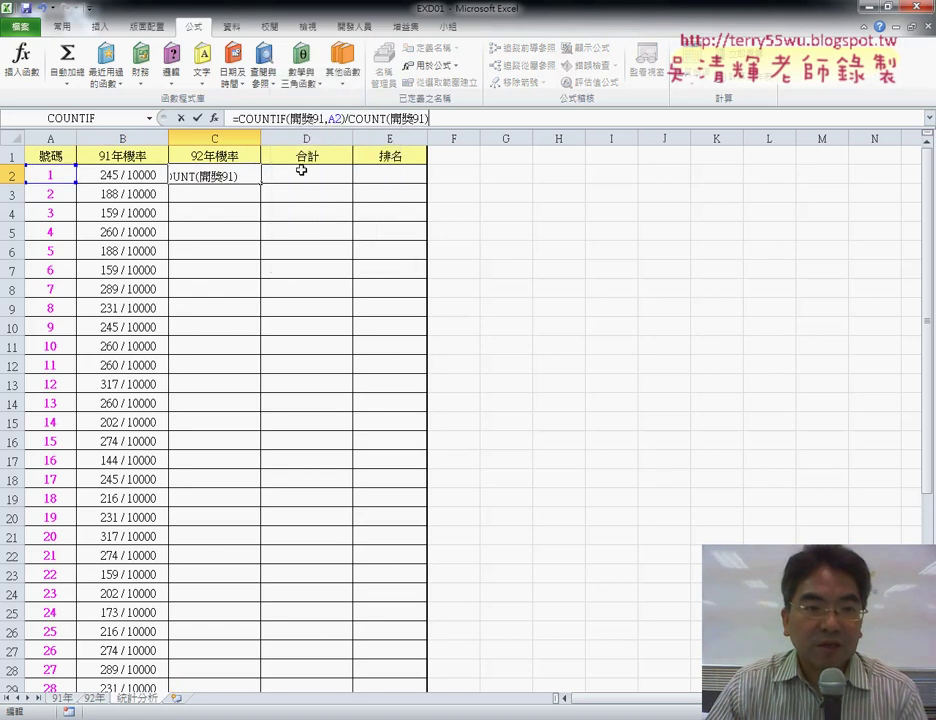
# - Change both range names in C2's formula to 開獎92, giving 0.020604396
pyautogui.click(321, 118)
pyautogui.write('2')
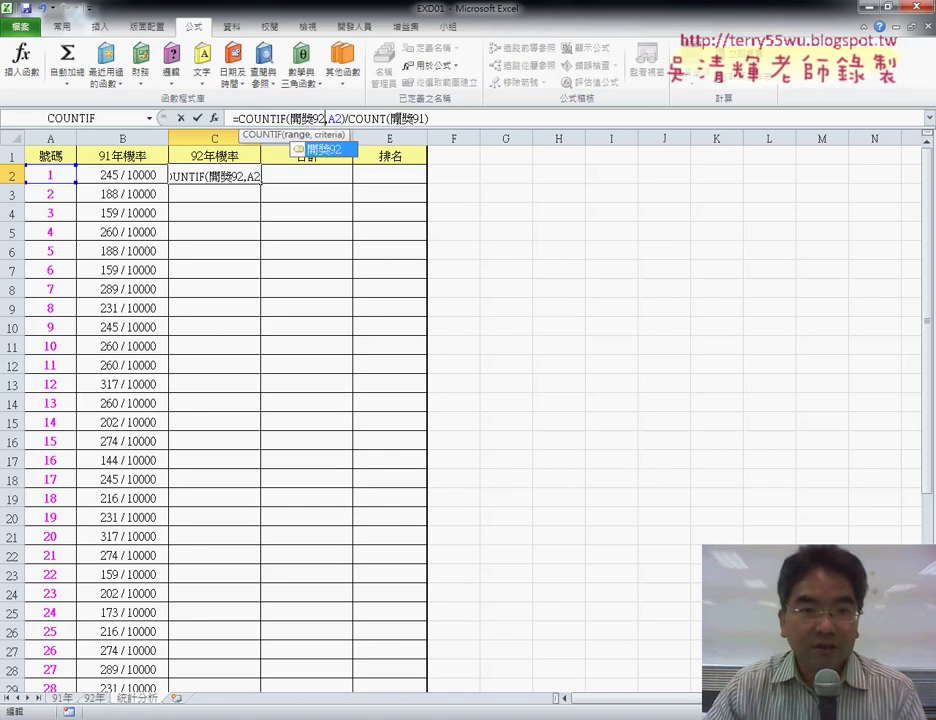
pyautogui.press('Escape')
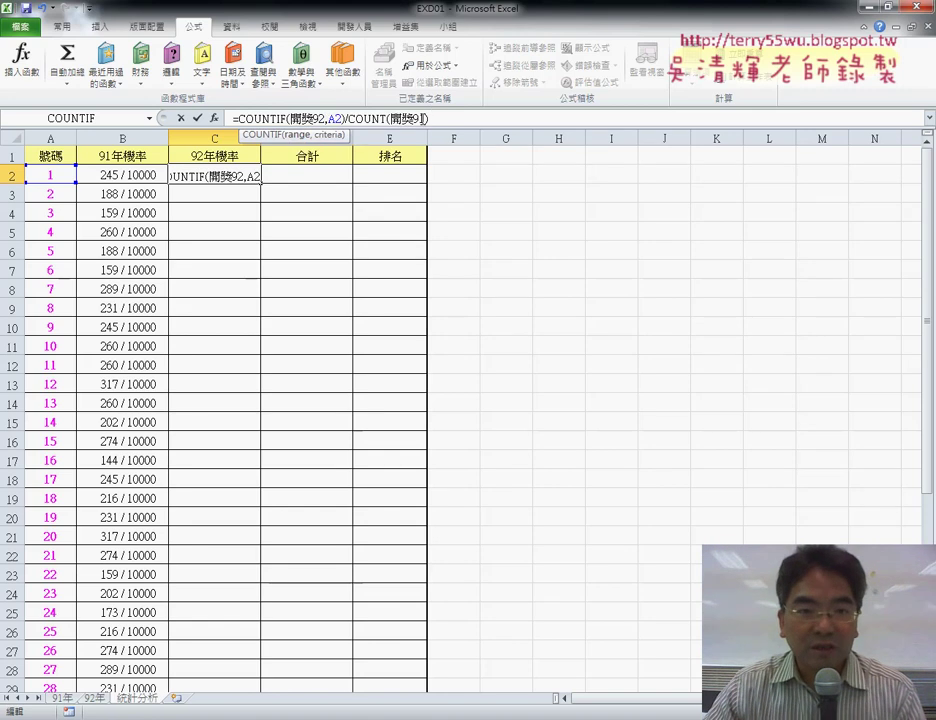
pyautogui.click(424, 118)
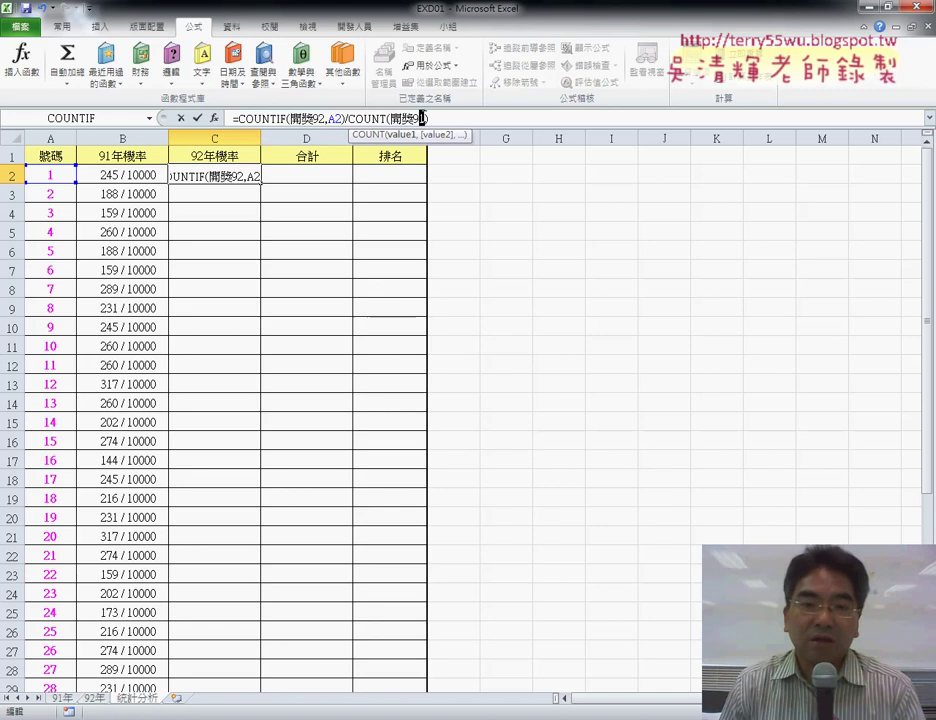
pyautogui.press('BackSpace')
pyautogui.write('2')
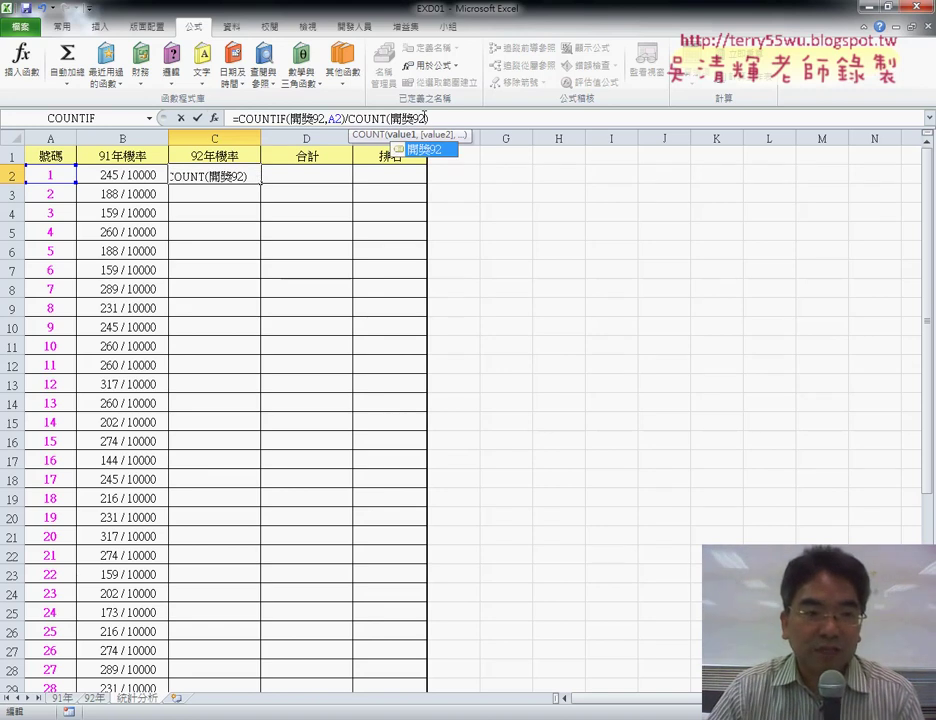
pyautogui.click(200, 119)
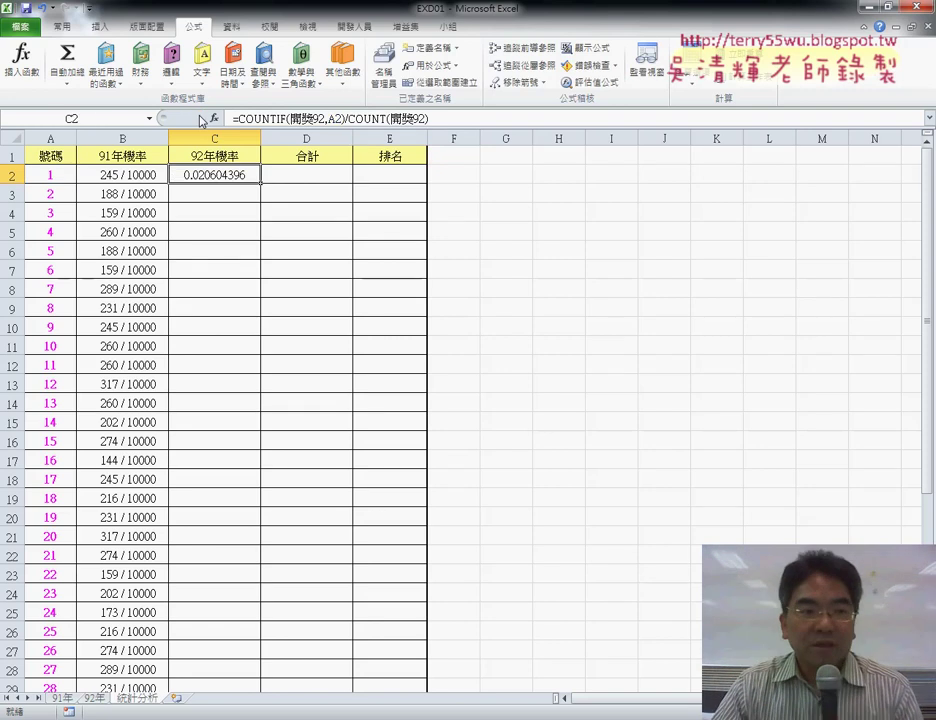
pyautogui.click(147, 175)
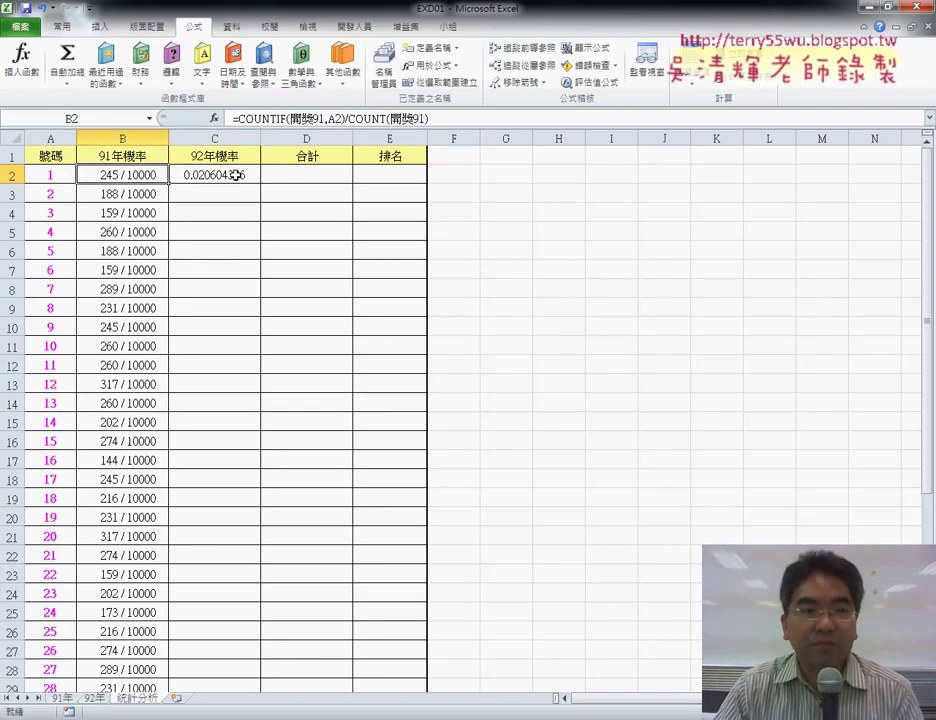
# - Paint B2's fraction format onto C2 and fill the 92年 probabilities down column C, starting 206 / 10000
pyautogui.click(61, 27)
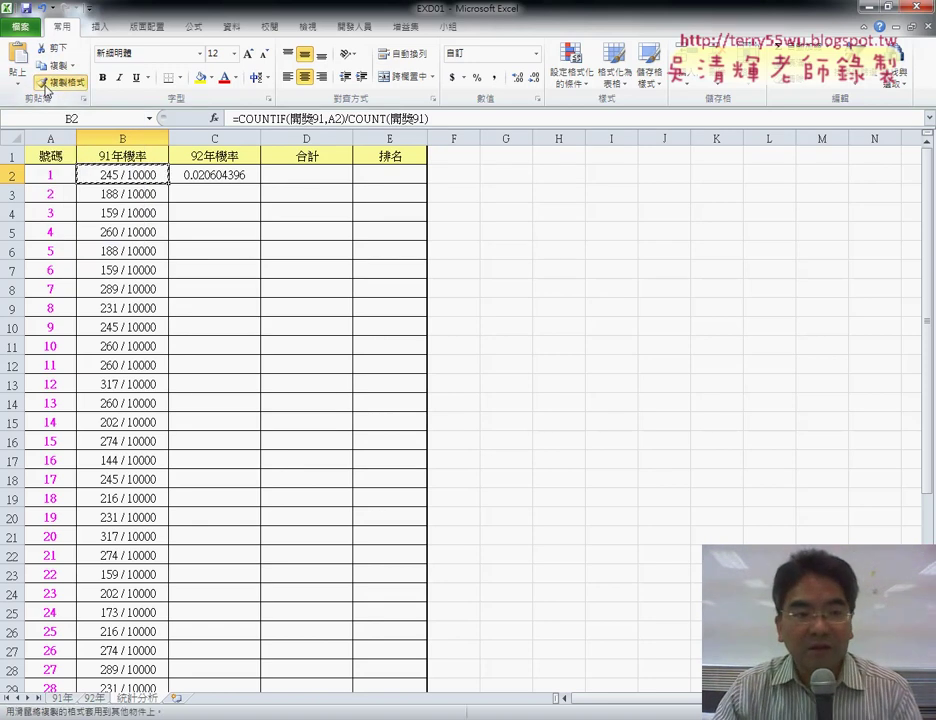
pyautogui.click(234, 174)
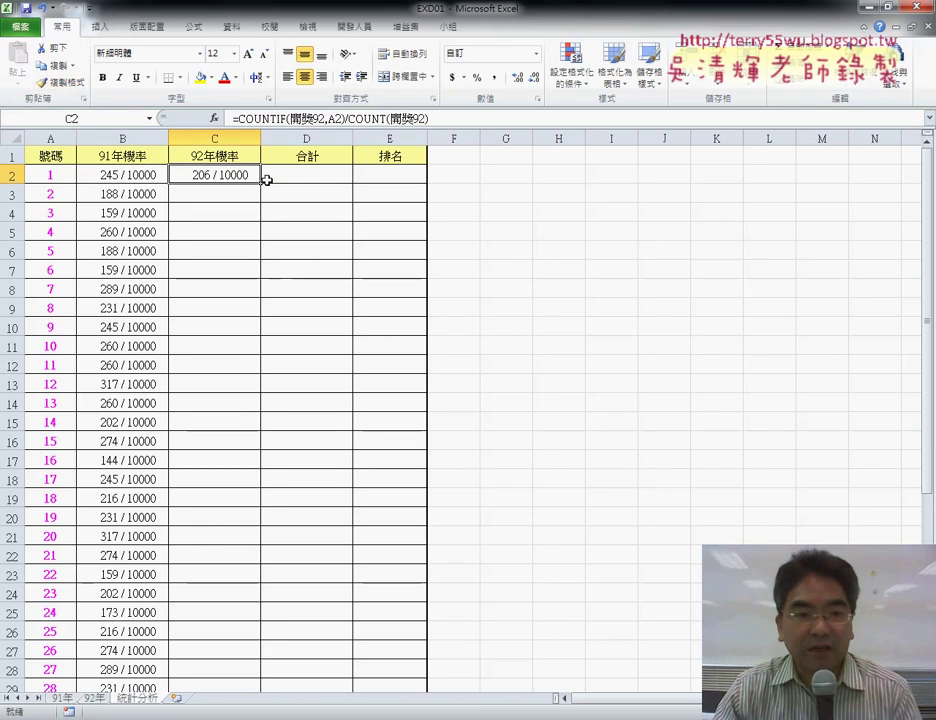
pyautogui.doubleClick(262, 182)
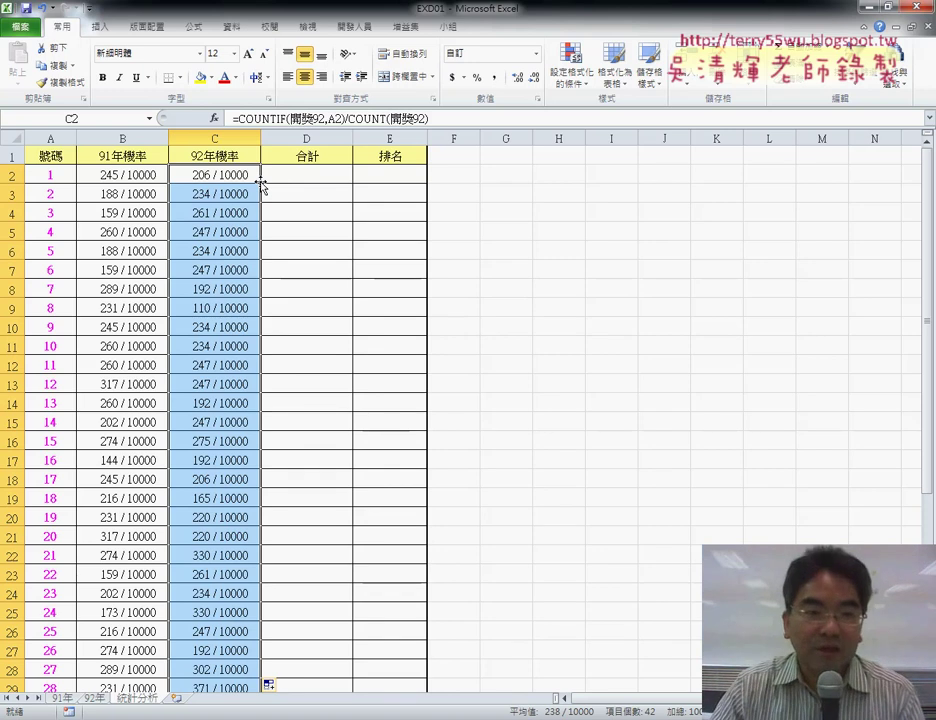
pyautogui.click(305, 176)
# - Enter =B2+C2 in D2 and fill it down the 合計 column, giving 451 / 10000 for number 1
pyautogui.click(293, 119)
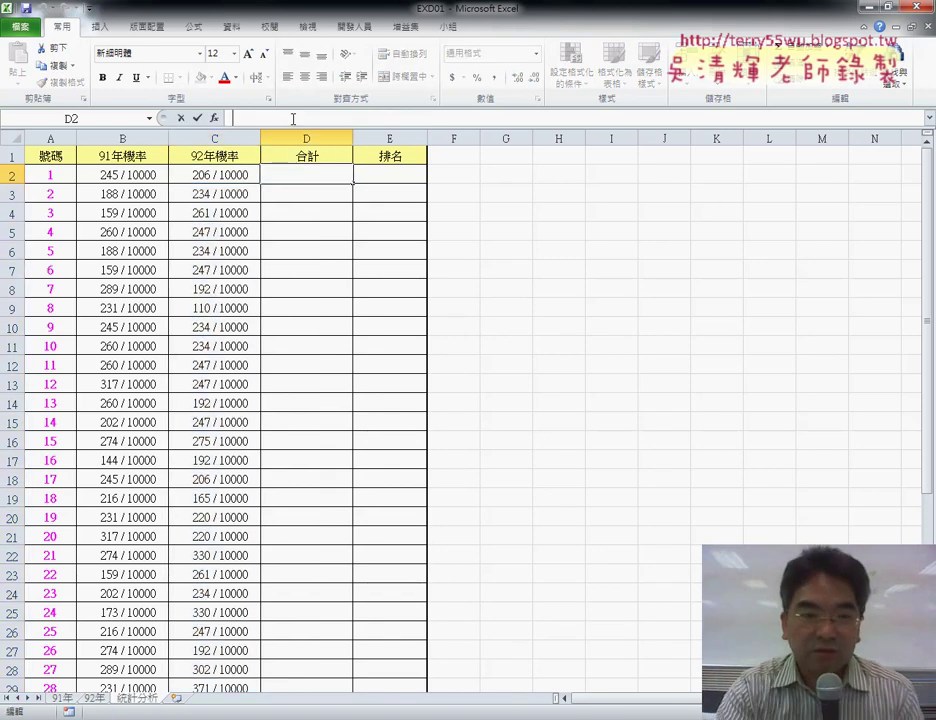
pyautogui.write('=')
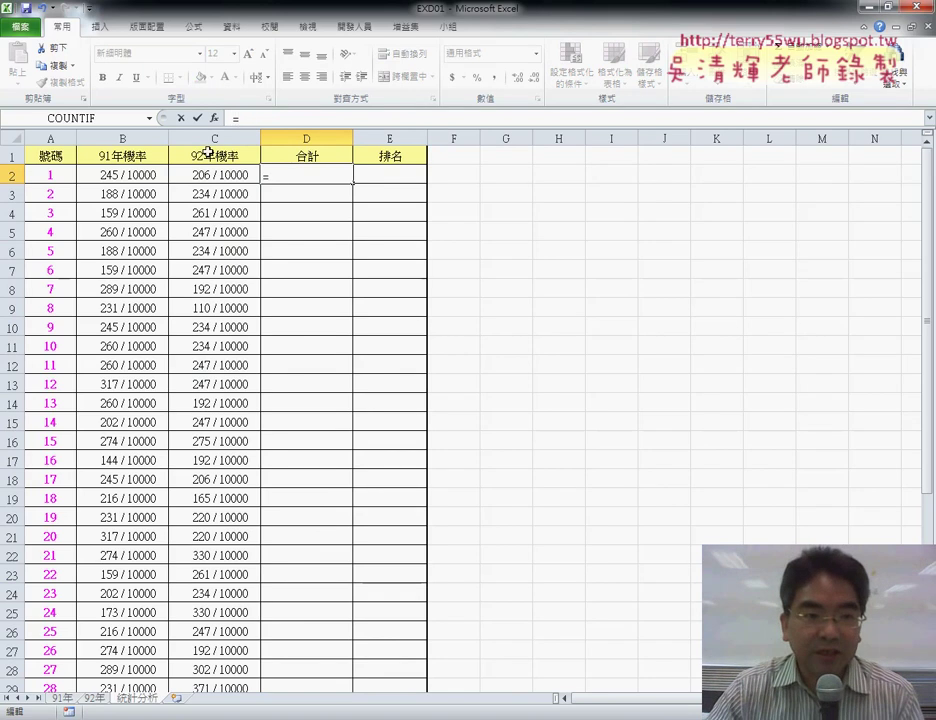
pyautogui.click(131, 172)
pyautogui.write('+')
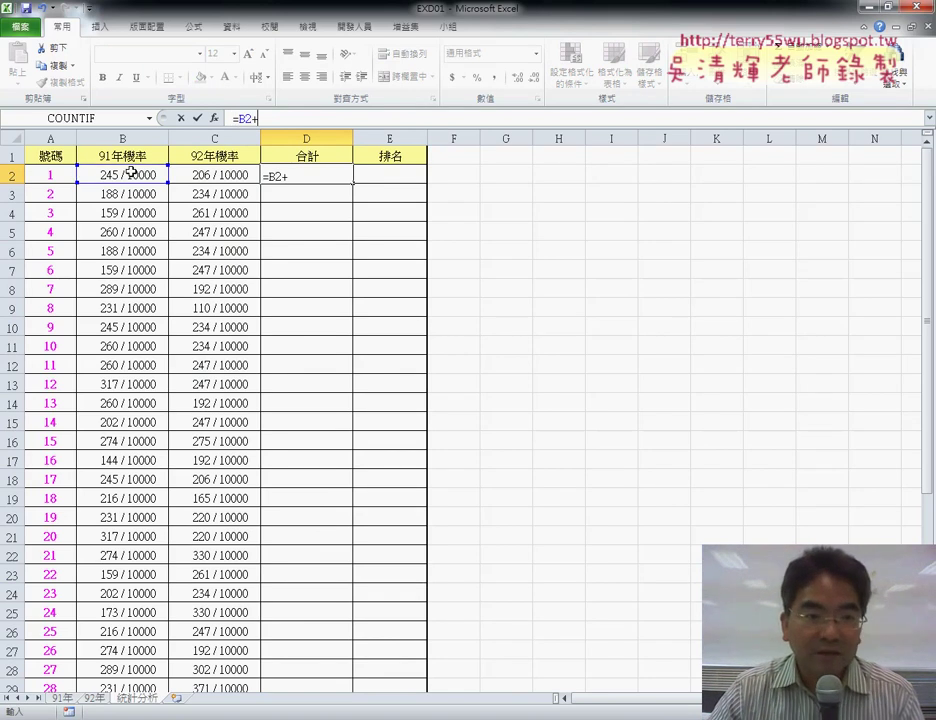
pyautogui.click(221, 178)
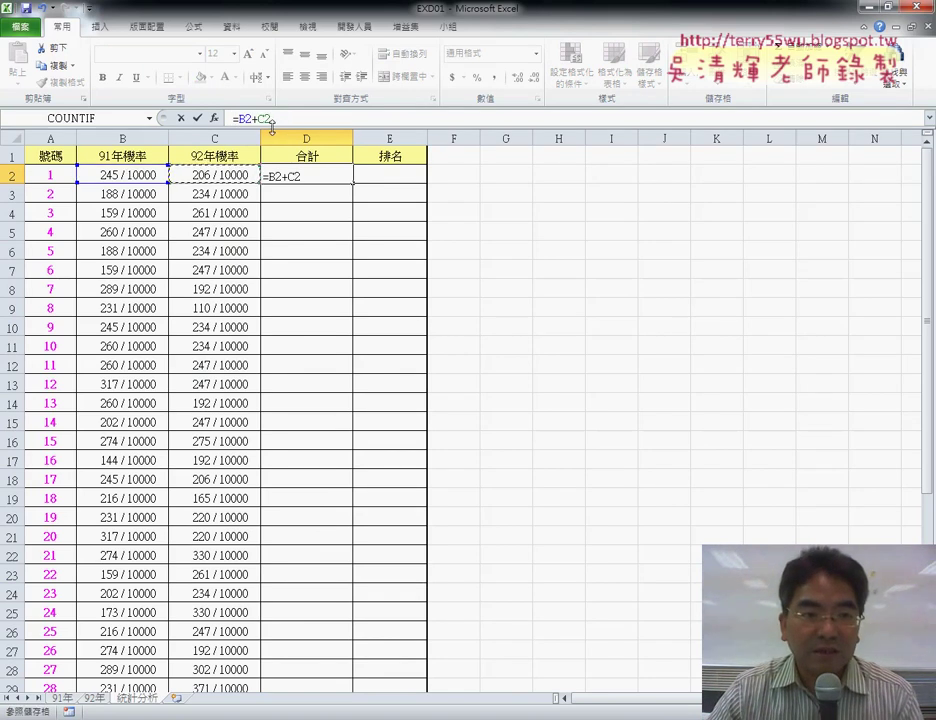
pyautogui.click(198, 119)
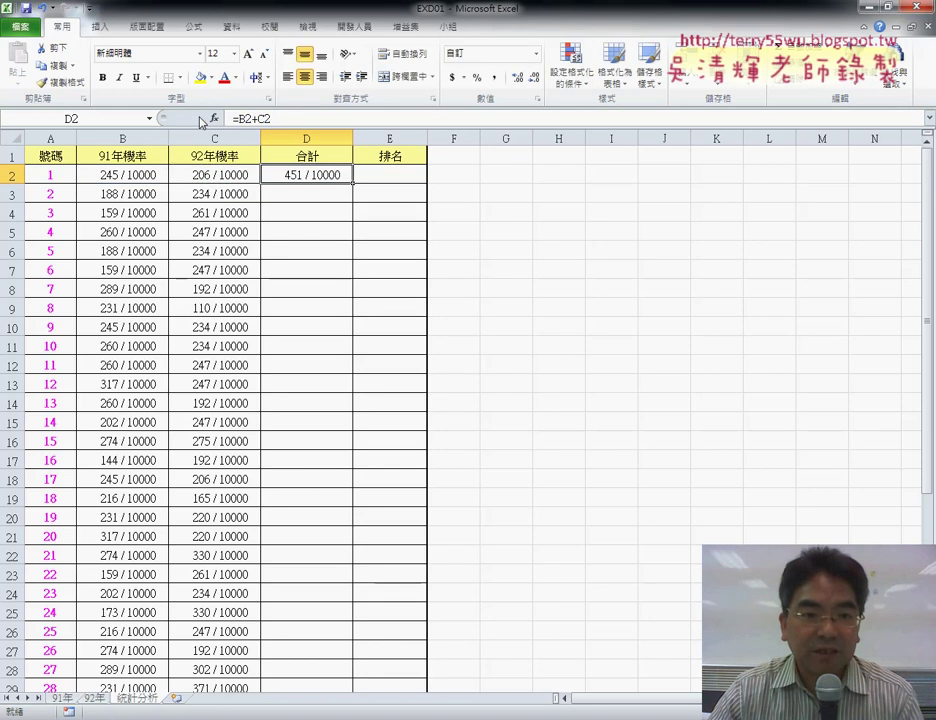
pyautogui.doubleClick(352, 183)
# - Check the total formula in D2, then select E2 for the rank
pyautogui.click(404, 177)
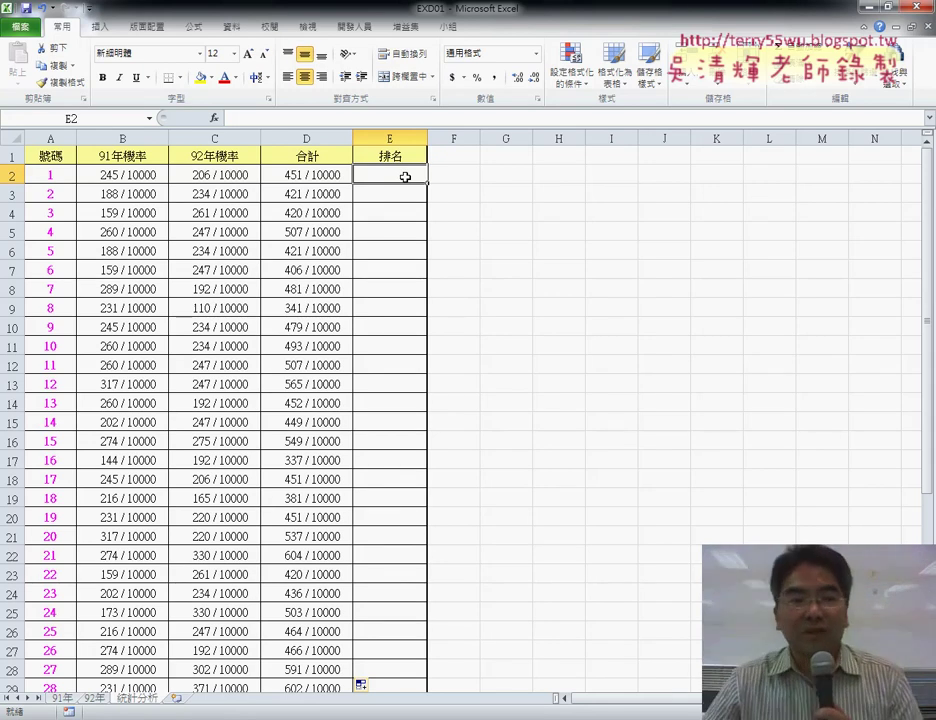
pyautogui.click(326, 131)
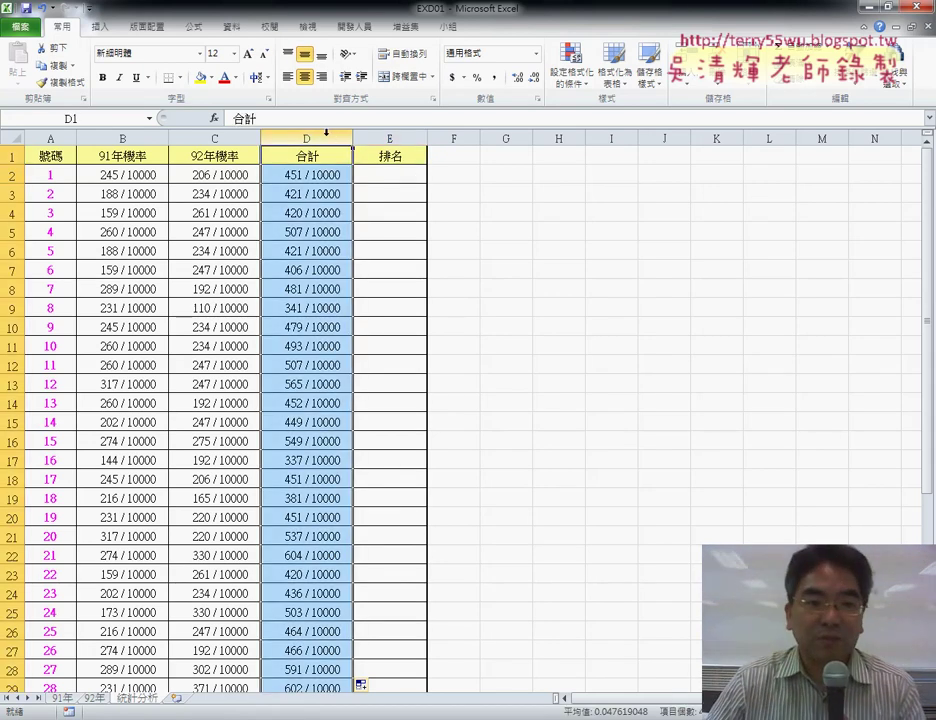
pyautogui.click(317, 174)
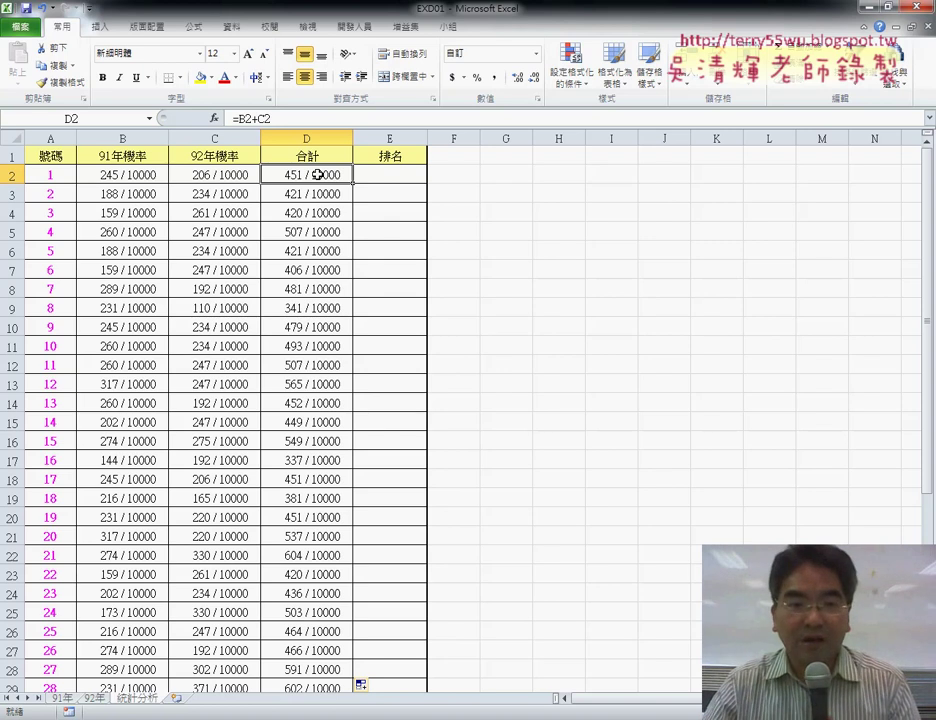
pyautogui.click(366, 176)
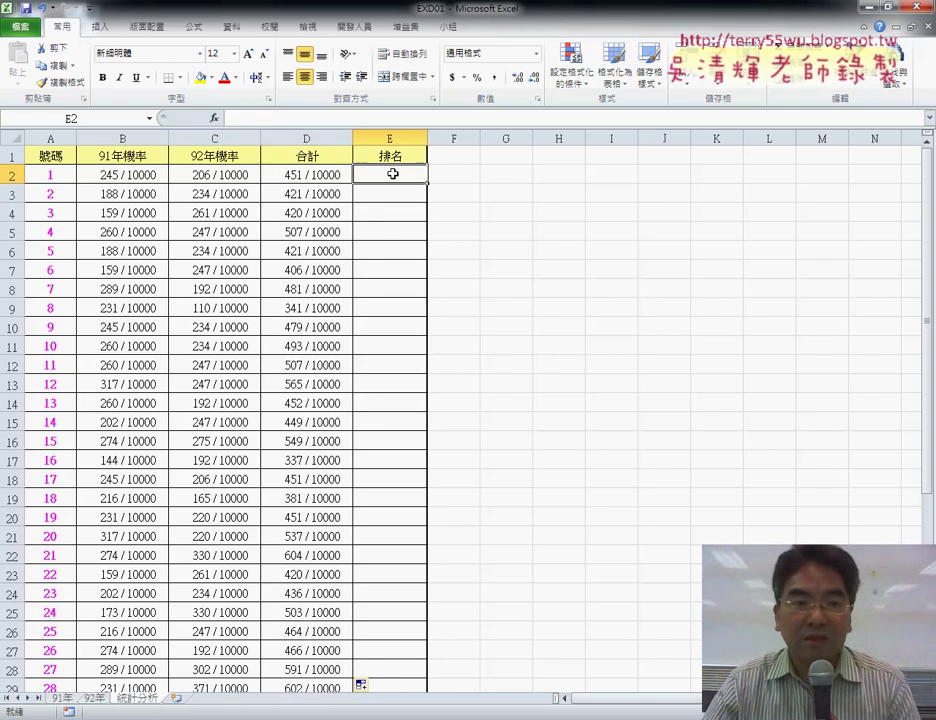
# - Open Insert Function for E2 and pick RANK.EQ from the 統計 category
pyautogui.click(214, 118)
pyautogui.moveTo(423, 106); pyautogui.dragTo(641, 122)
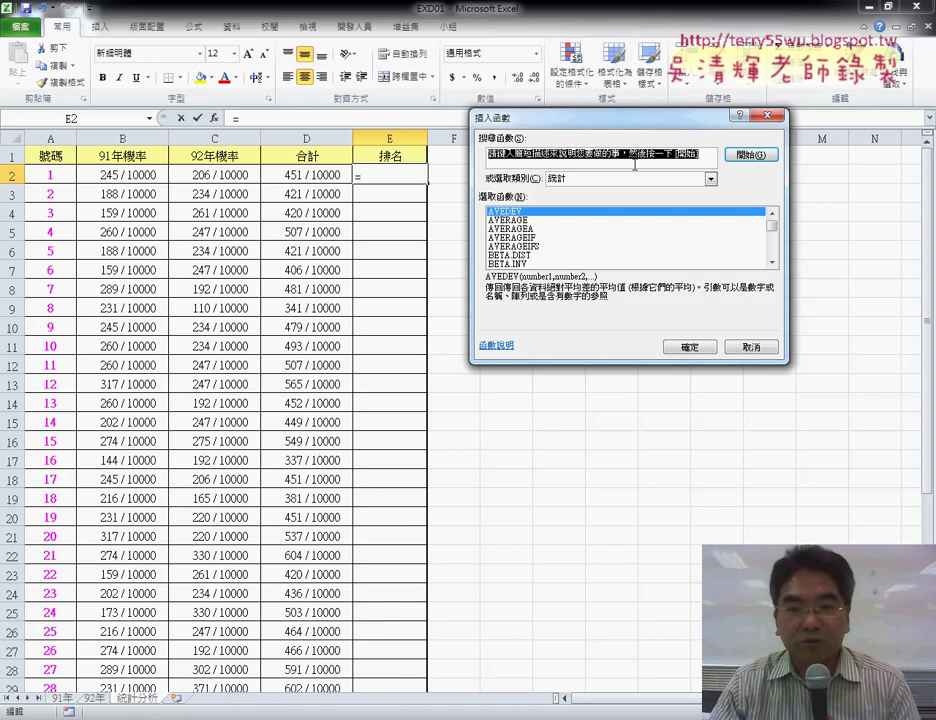
pyautogui.moveTo(776, 230); pyautogui.dragTo(777, 248)
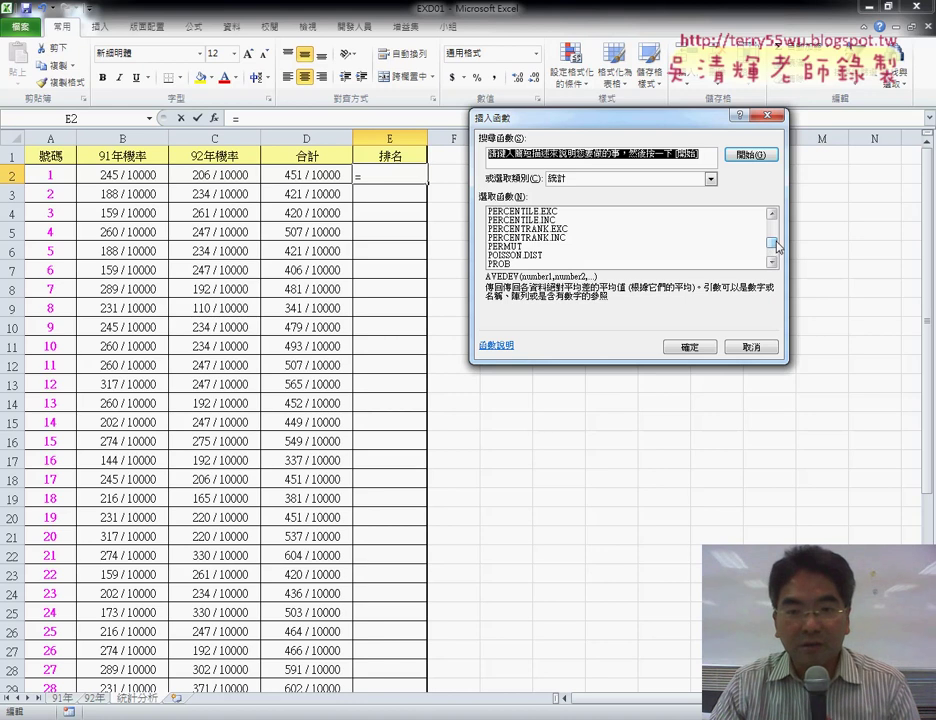
pyautogui.doubleClick(772, 263)
pyautogui.doubleClick(772, 263)
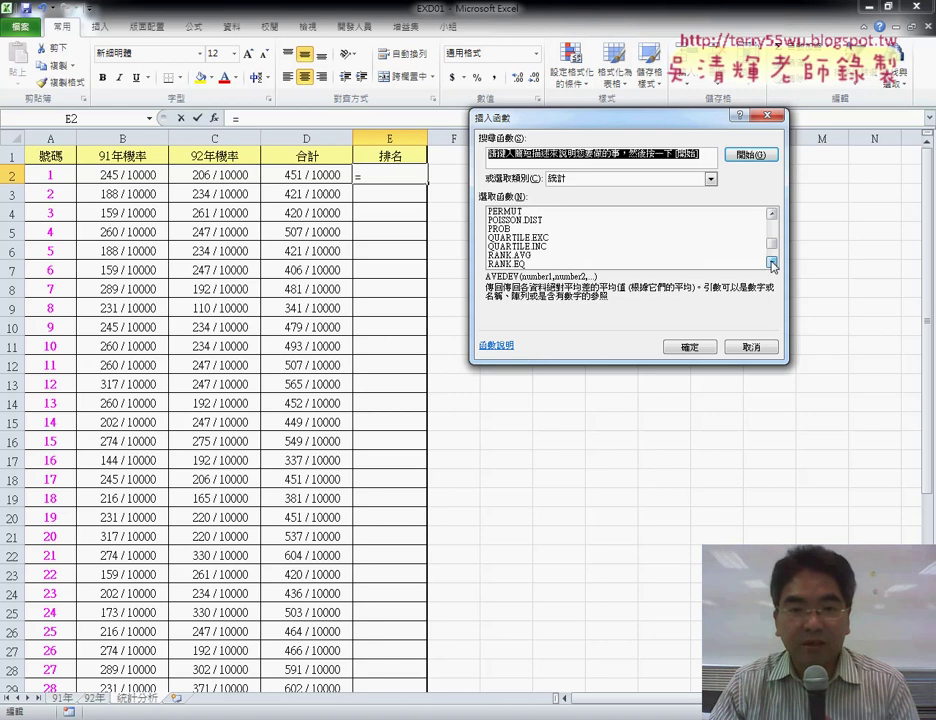
pyautogui.click(772, 263)
pyautogui.click(527, 256)
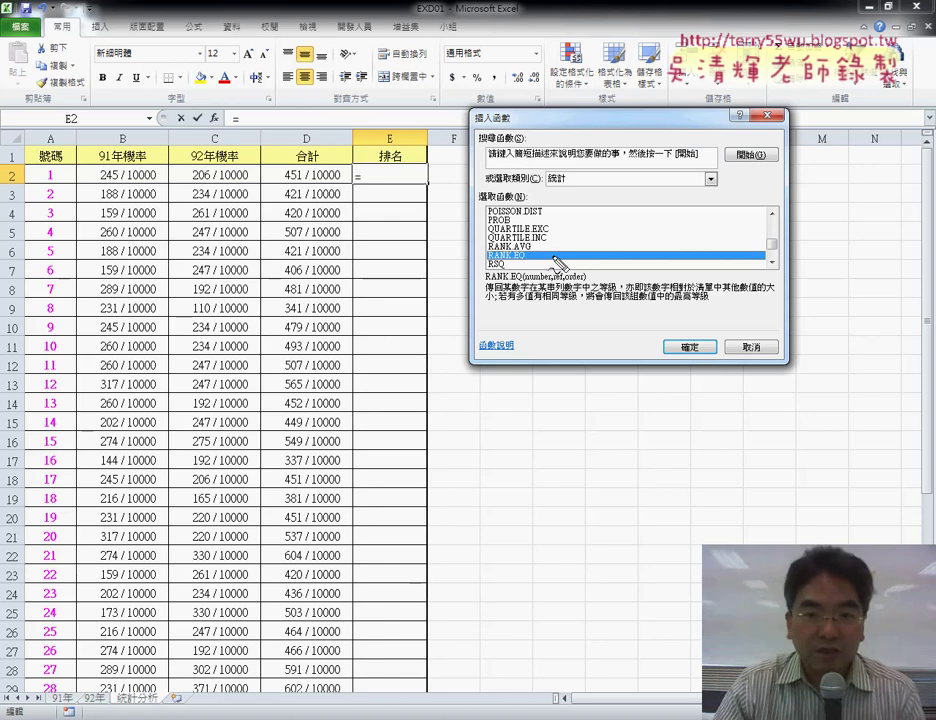
# - Annotate the ref argument by outlining the 合計 column as the reference range, then clear the marks
pyautogui.moveTo(521, 270); pyautogui.dragTo(534, 282)
pyautogui.moveTo(287, 184); pyautogui.dragTo(339, 191)
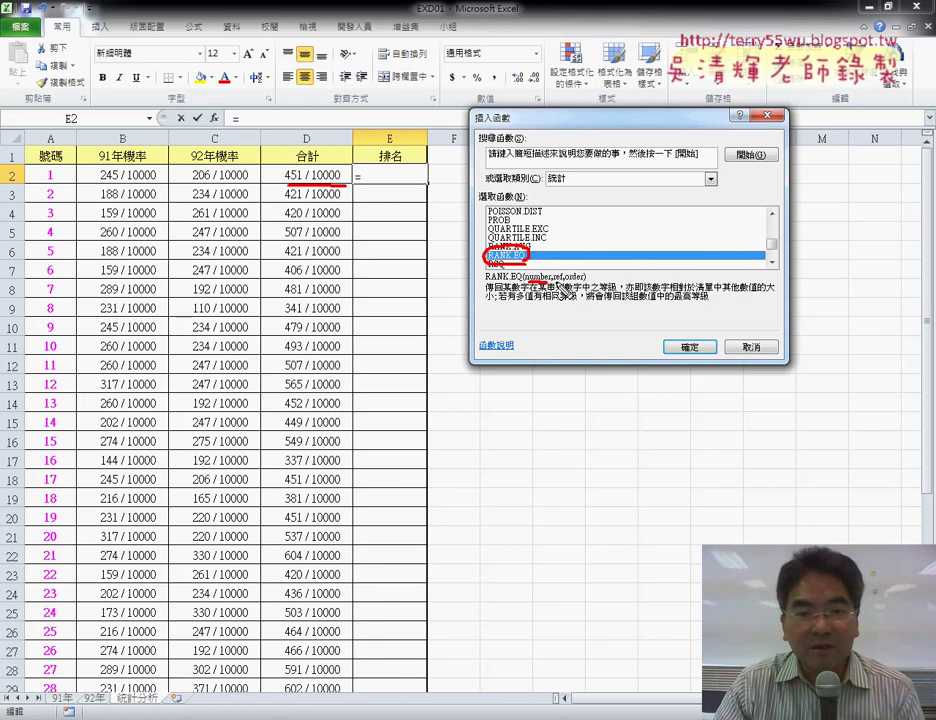
pyautogui.moveTo(552, 281); pyautogui.dragTo(566, 281)
pyautogui.moveTo(262, 146); pyautogui.dragTo(258, 683)
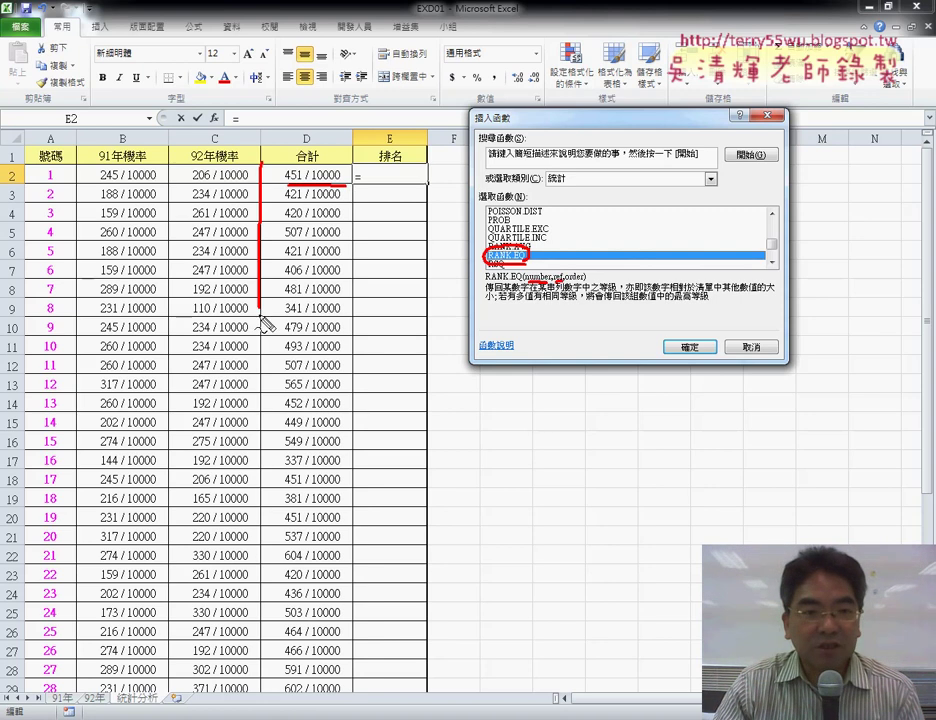
pyautogui.moveTo(264, 155); pyautogui.dragTo(364, 676)
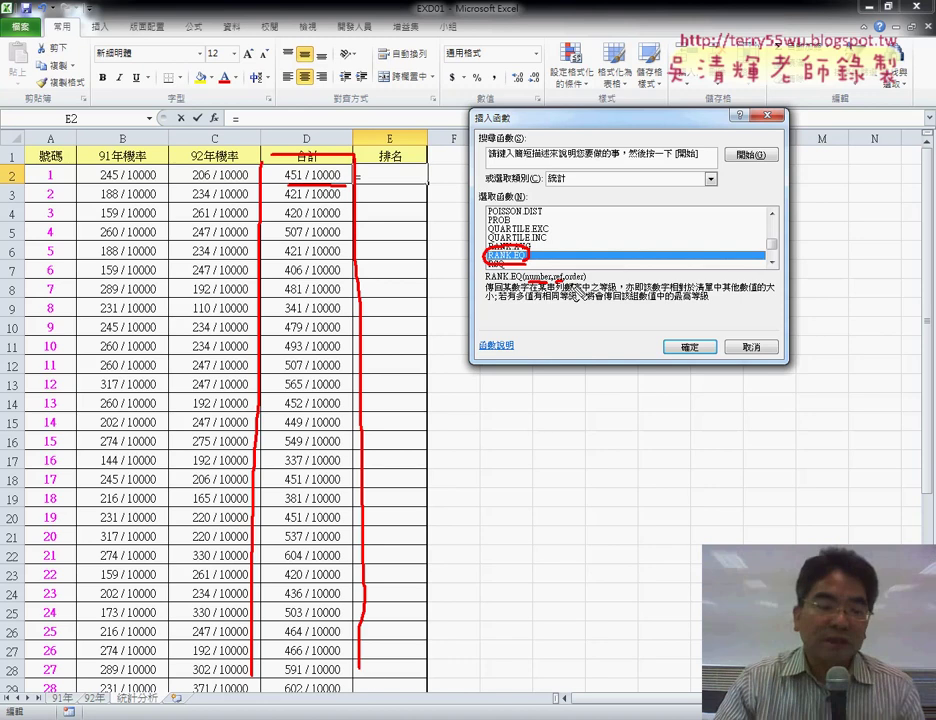
pyautogui.press('Escape')
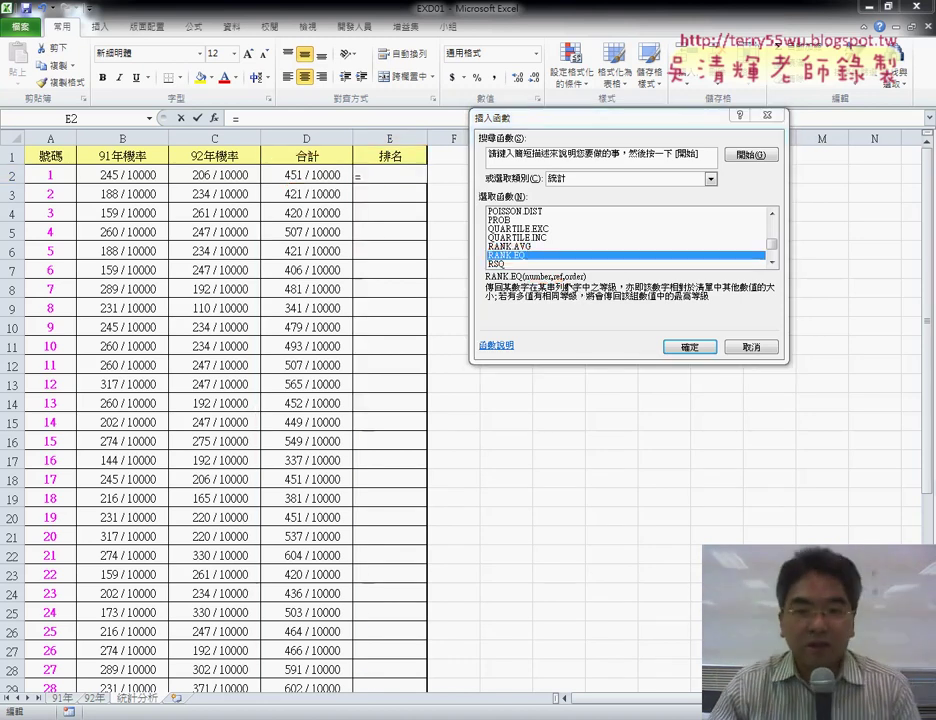
# - Open RANK.EQ's arguments with Number set to D2 and Ref set to D2:D43
pyautogui.click(690, 346)
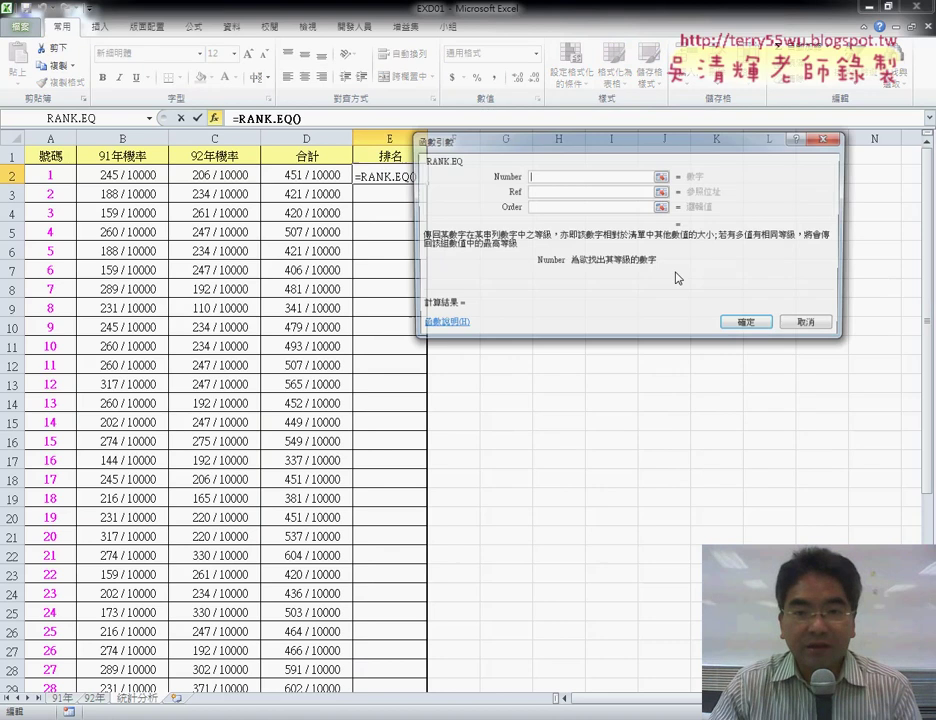
pyautogui.click(307, 175)
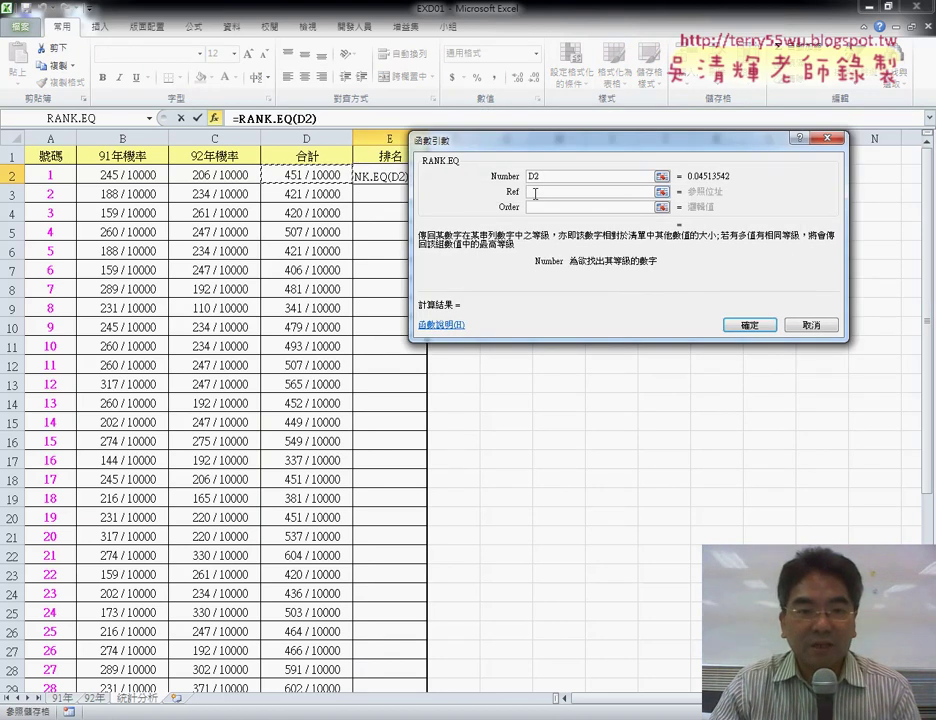
pyautogui.click(575, 192)
pyautogui.click(303, 175)
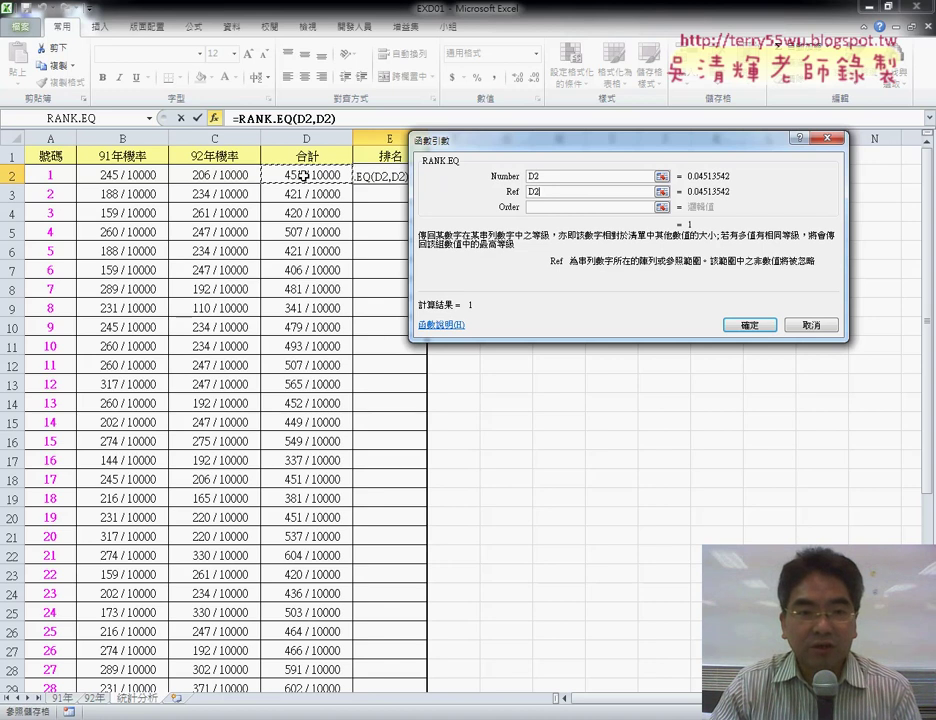
pyautogui.moveTo(307, 175)
pyautogui.mouseDown()
pyautogui.moveTo(326, 184)
pyautogui.moveTo(309, 651)
pyautogui.mouseUp()
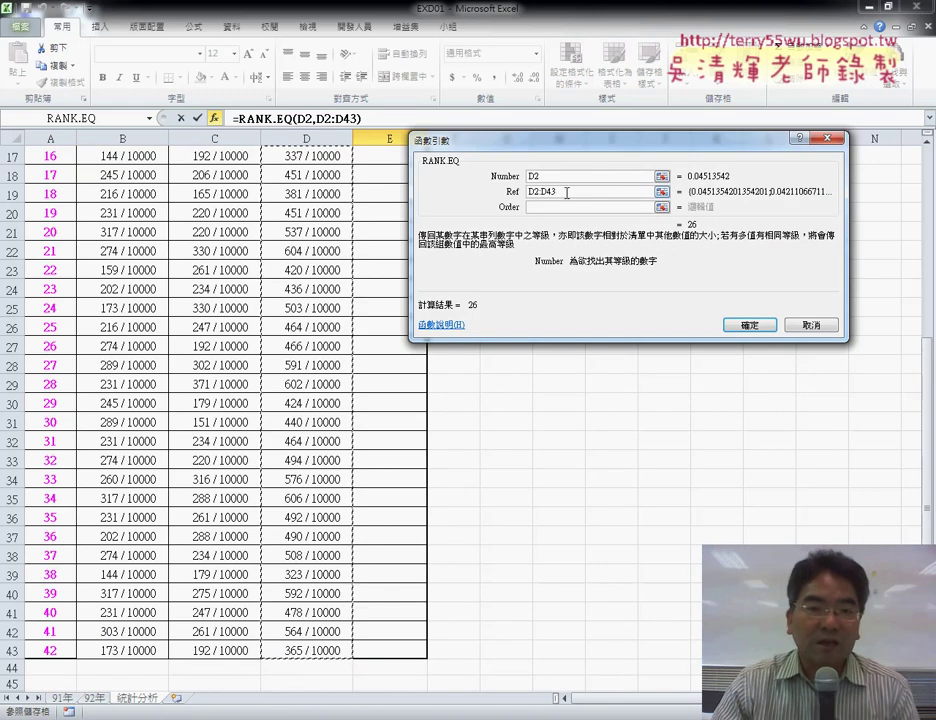
# - Lock the reference to D$2:D$43, confirm, and fill the rank formula down E2:E43
pyautogui.doubleClick(567, 190)
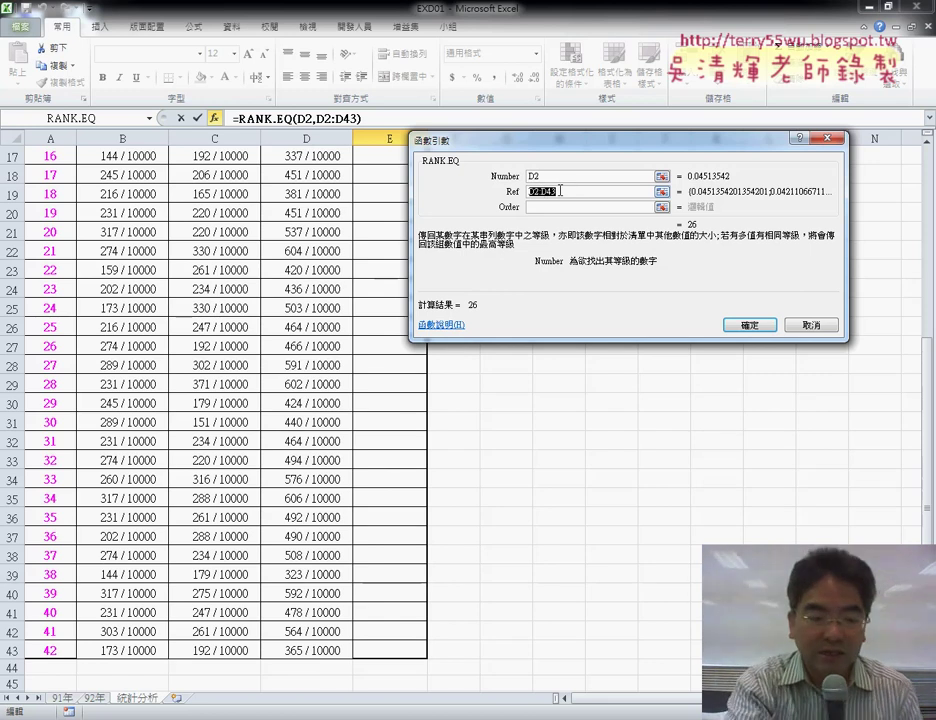
pyautogui.press('F4')
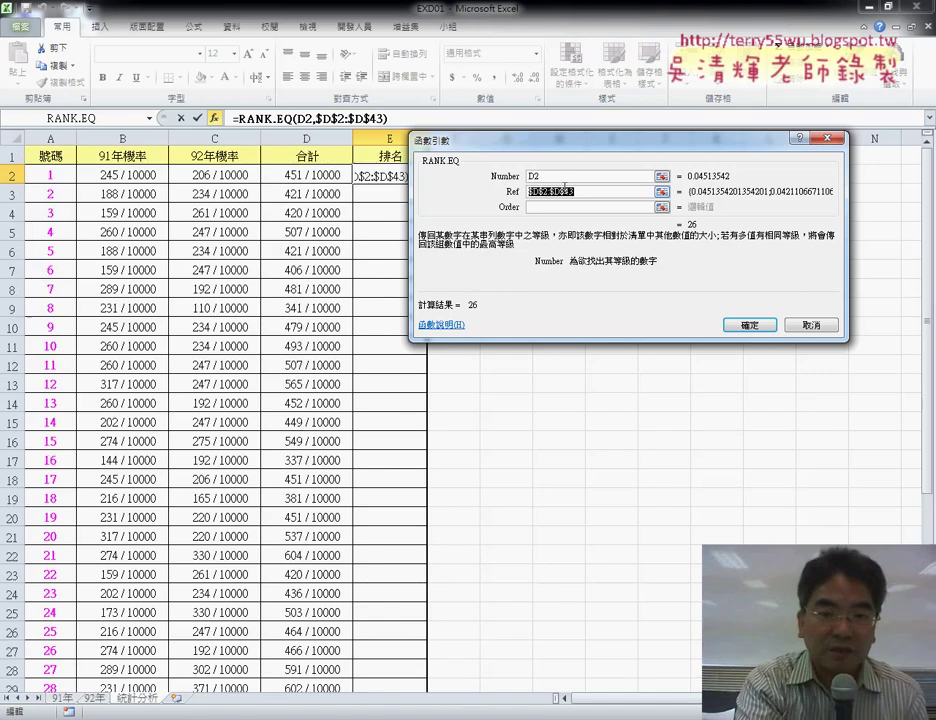
pyautogui.press('F4')
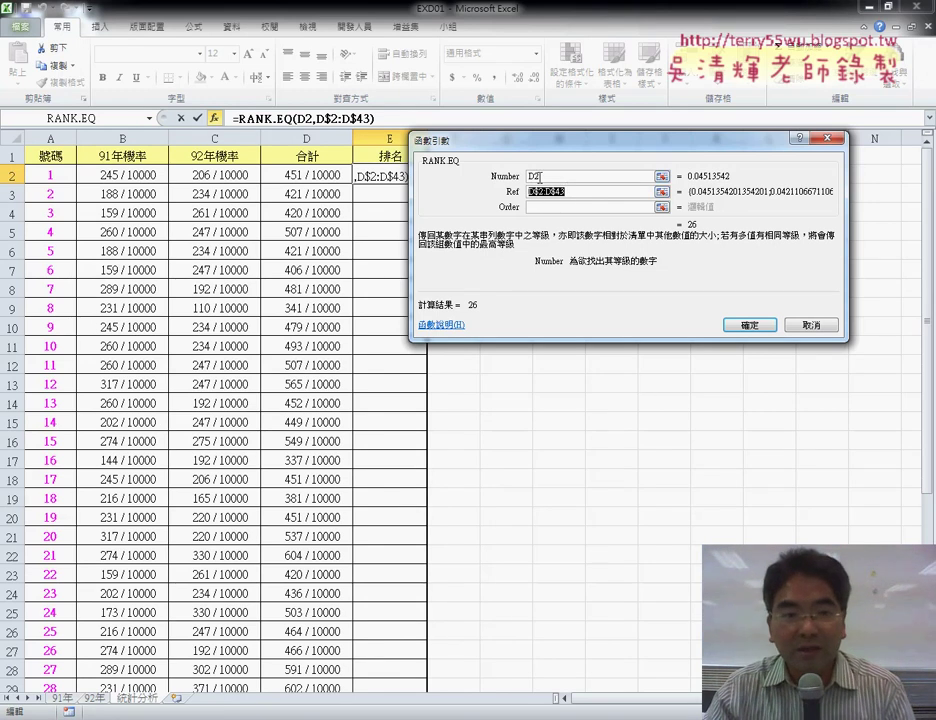
pyautogui.doubleClick(535, 176)
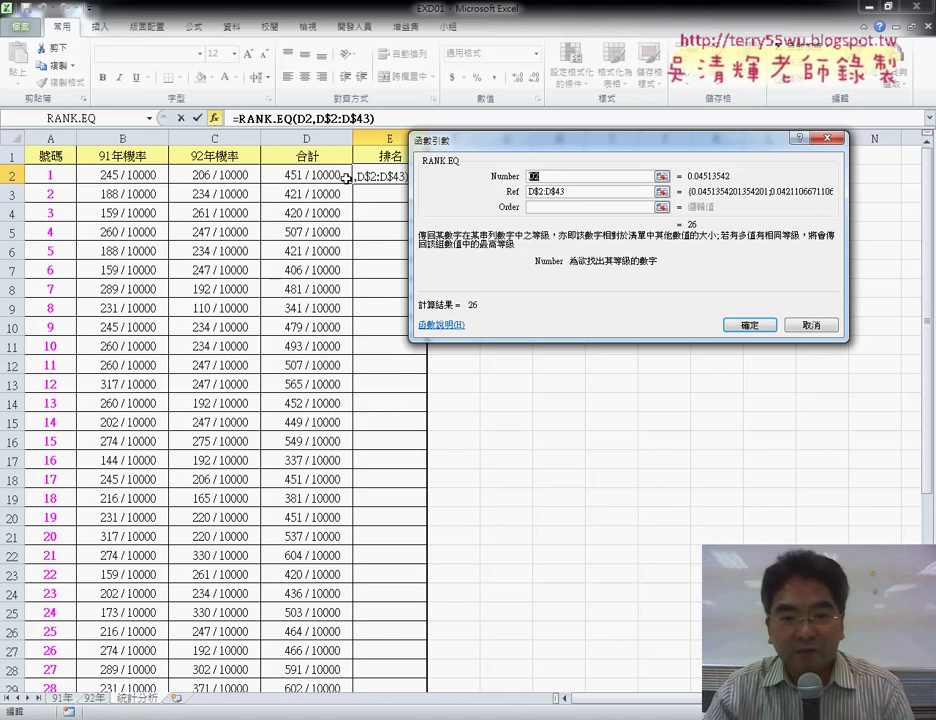
pyautogui.click(594, 192)
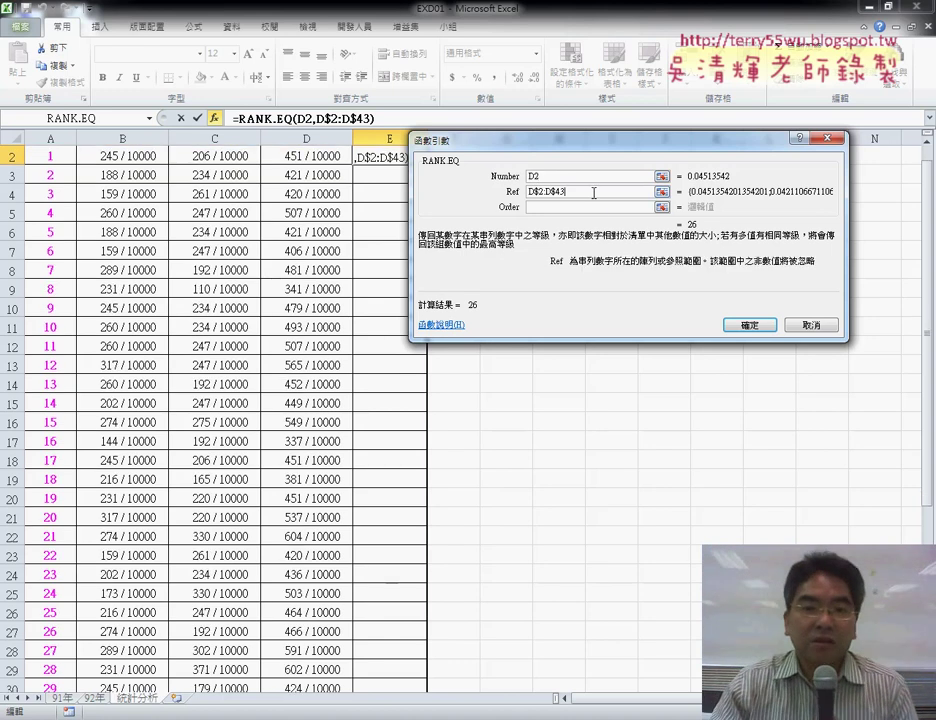
pyautogui.click(535, 208)
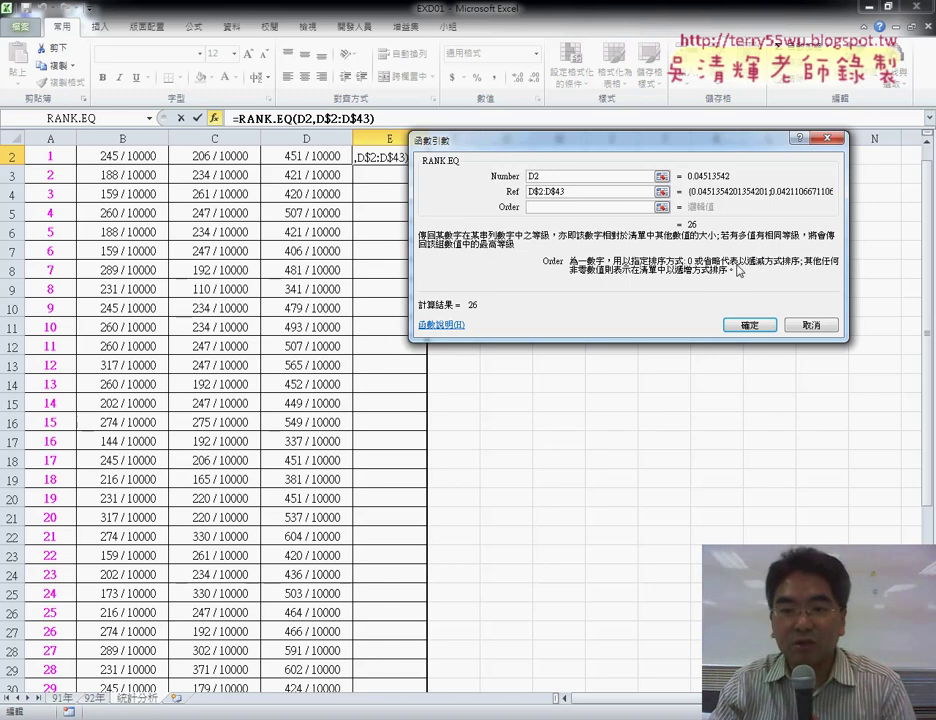
pyautogui.click(750, 327)
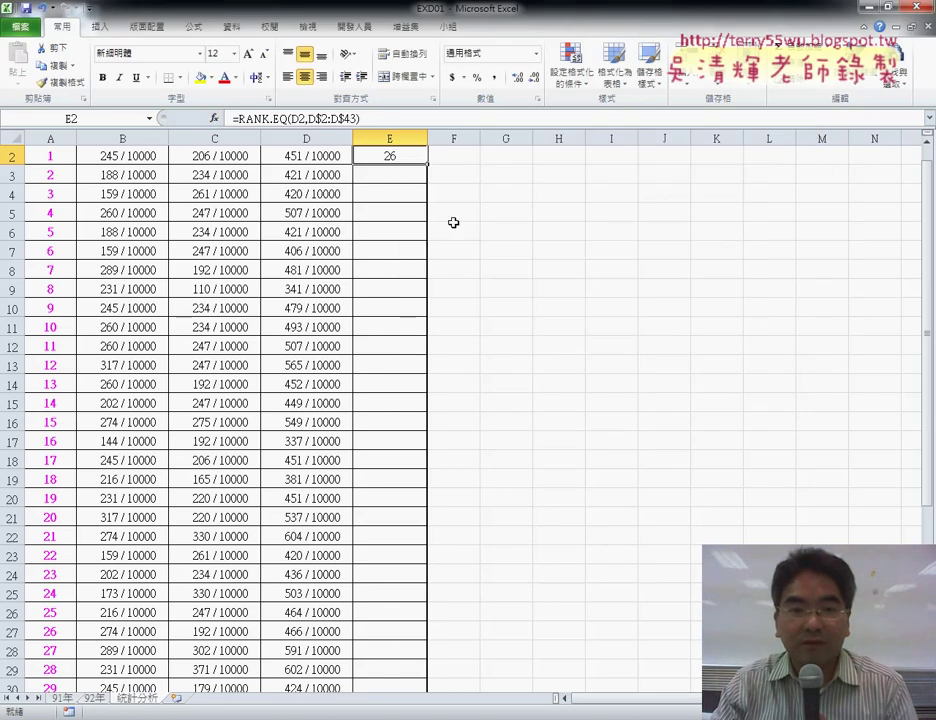
pyautogui.doubleClick(430, 165)
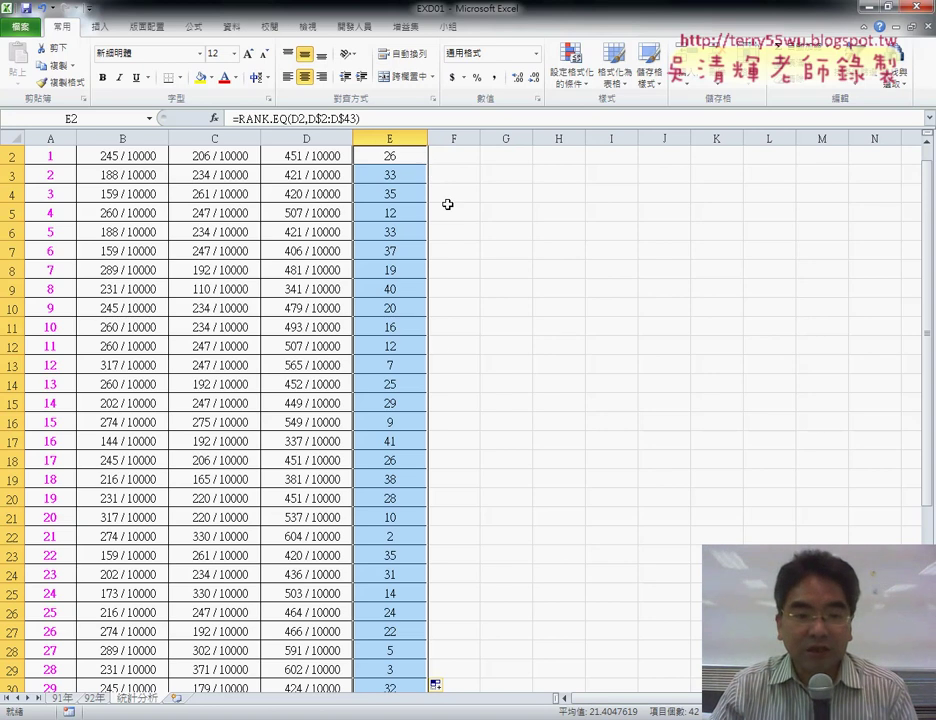
# - Highlight row 35 to show number 34 ranked 1, then select E2:E43
pyautogui.scroll(-4, 459, 328)
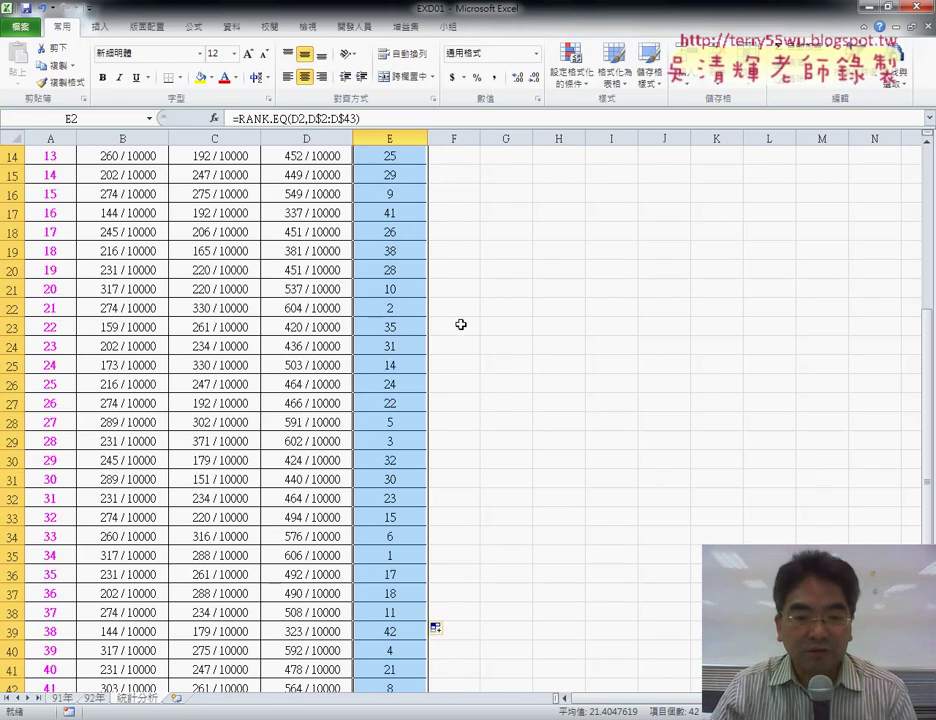
pyautogui.moveTo(392, 565); pyautogui.dragTo(60, 555)
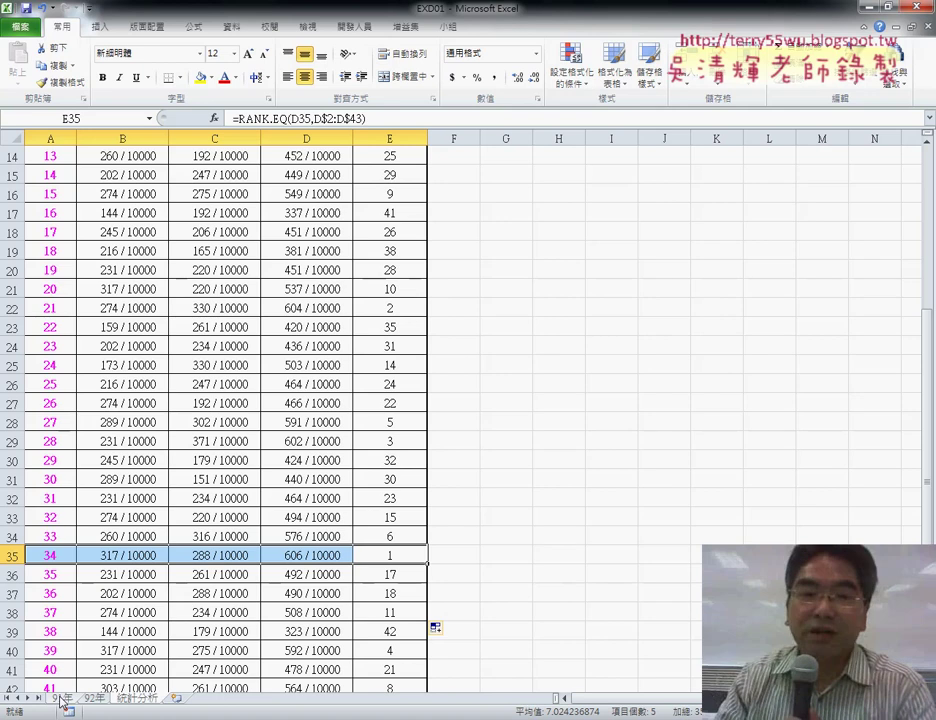
pyautogui.scroll(3, 391, 438)
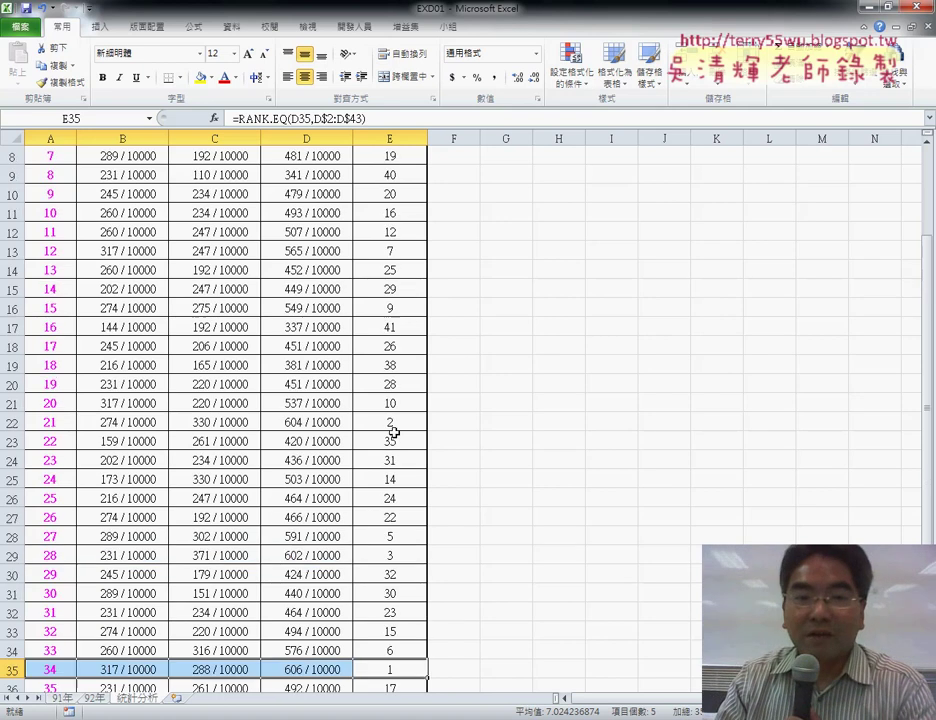
pyautogui.scroll(2, 389, 426)
pyautogui.scroll(1, 415, 259)
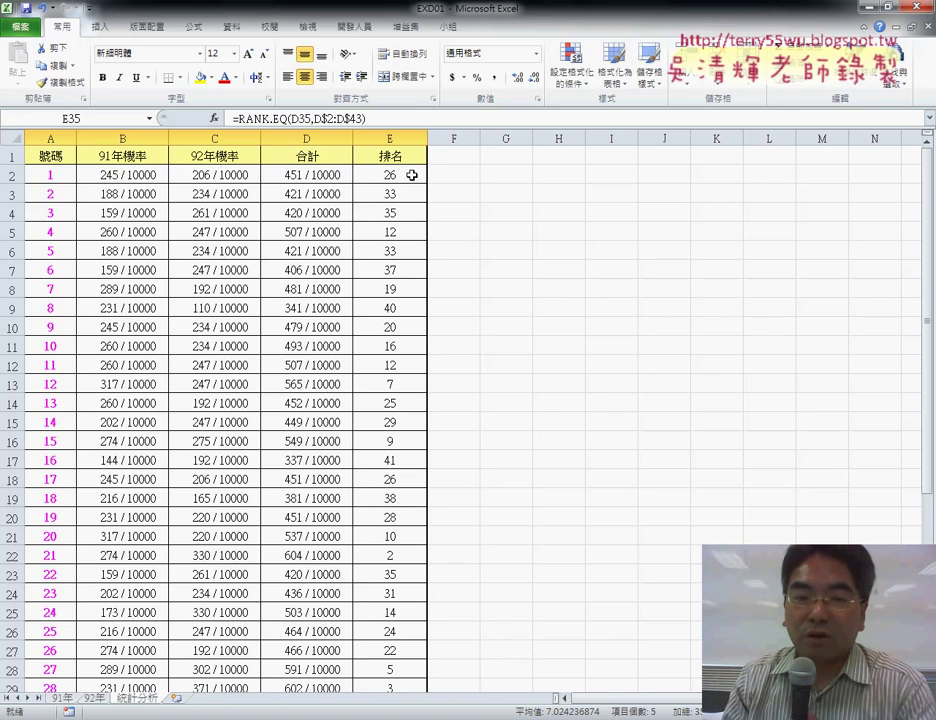
pyautogui.click(411, 175)
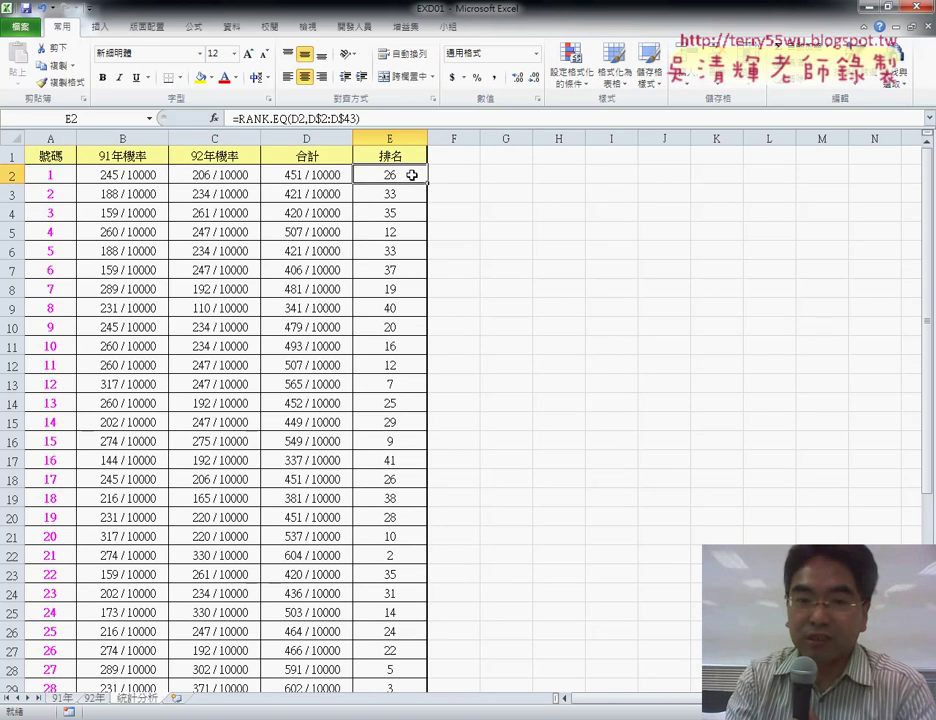
pyautogui.hotkey('ctrl', 'shift', 'Down')
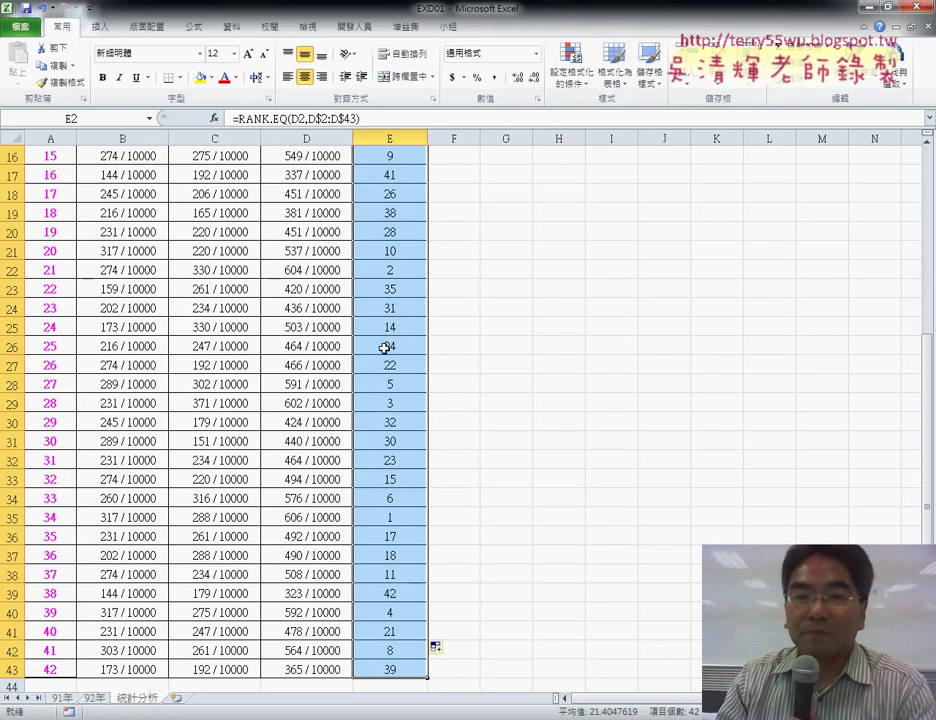
# - Start a new conditional formatting rule for cell values less than or equal to 7
pyautogui.click(587, 89)
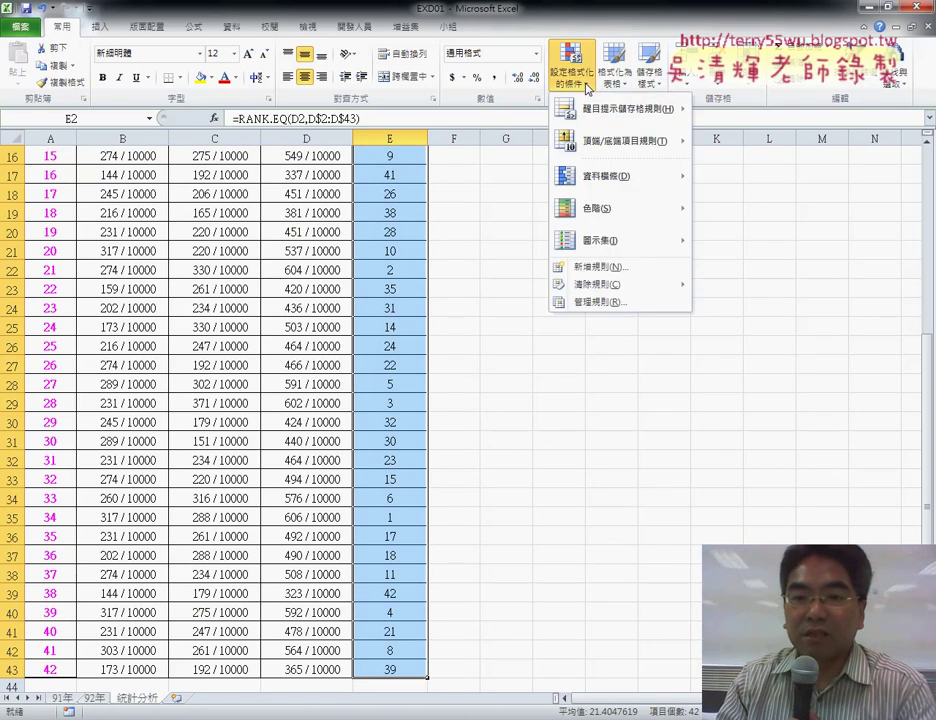
pyautogui.click(609, 268)
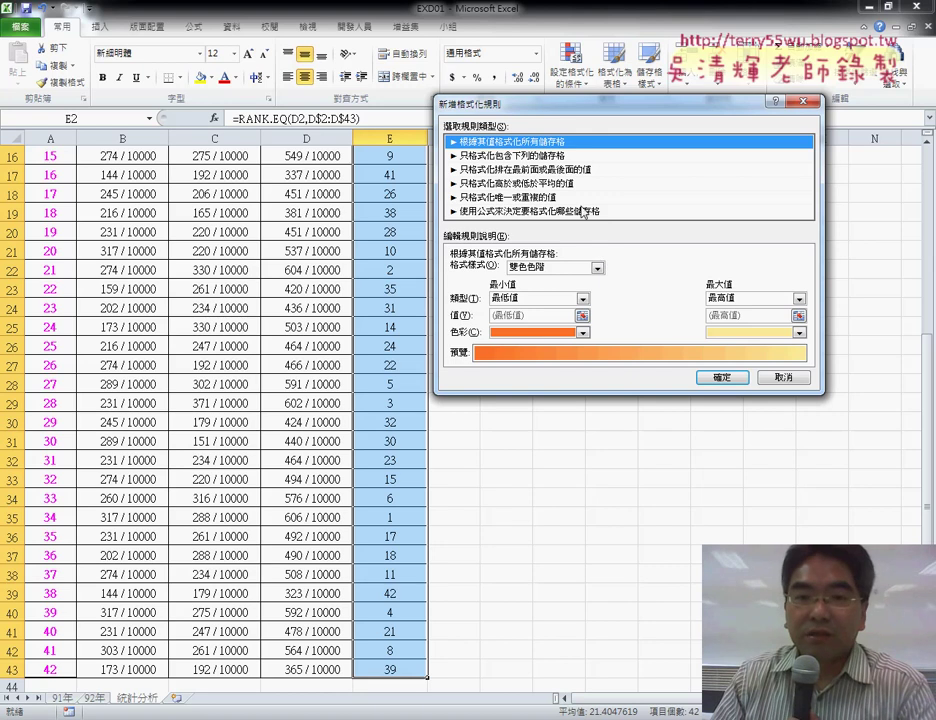
pyautogui.click(483, 157)
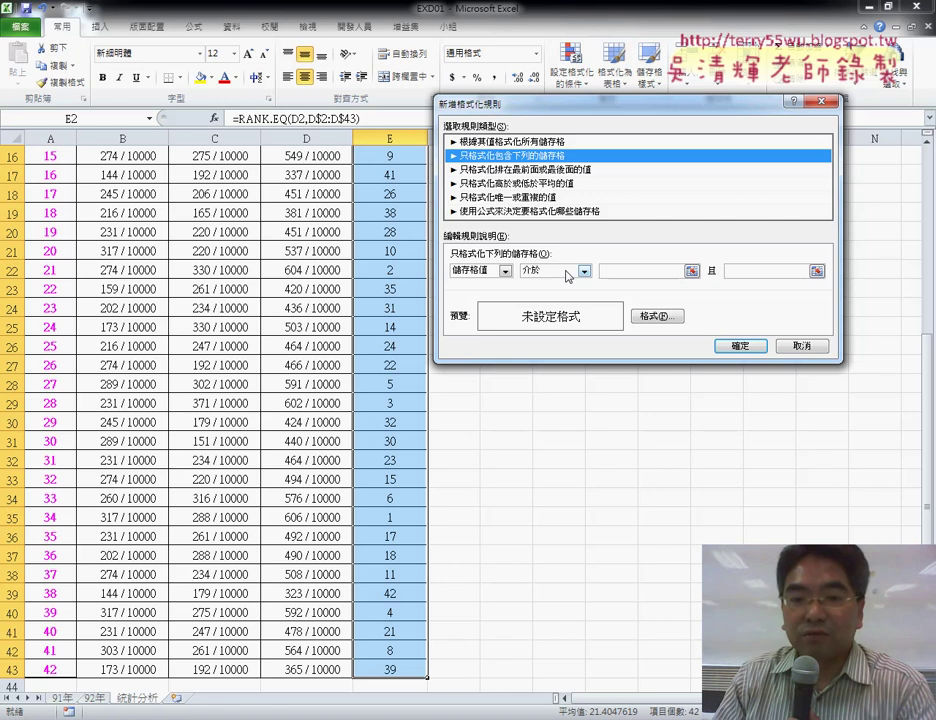
pyautogui.click(567, 272)
pyautogui.click(557, 356)
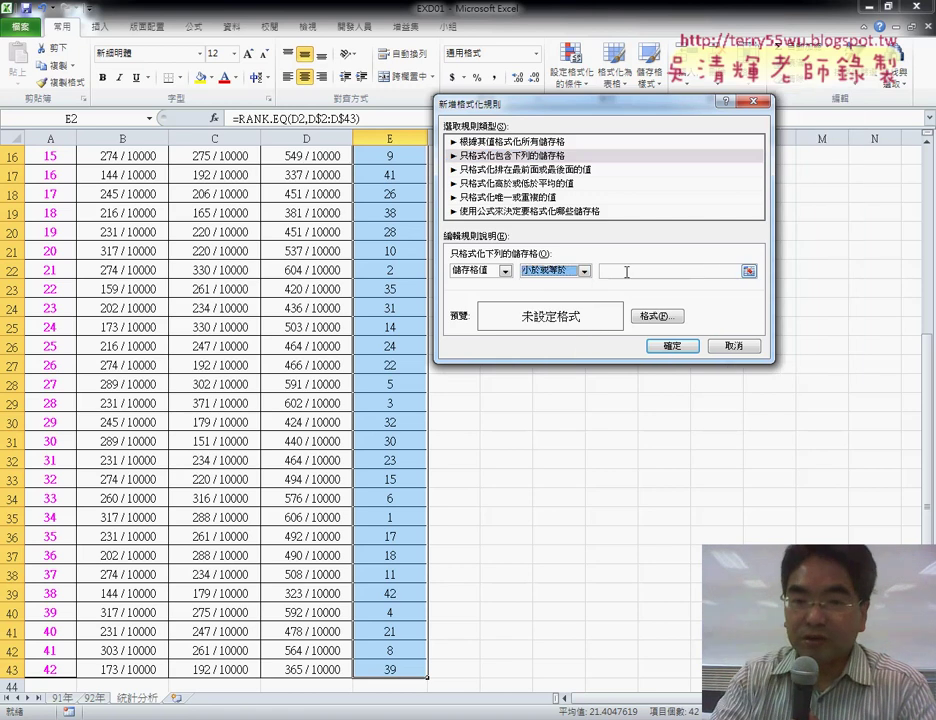
pyautogui.write('7')
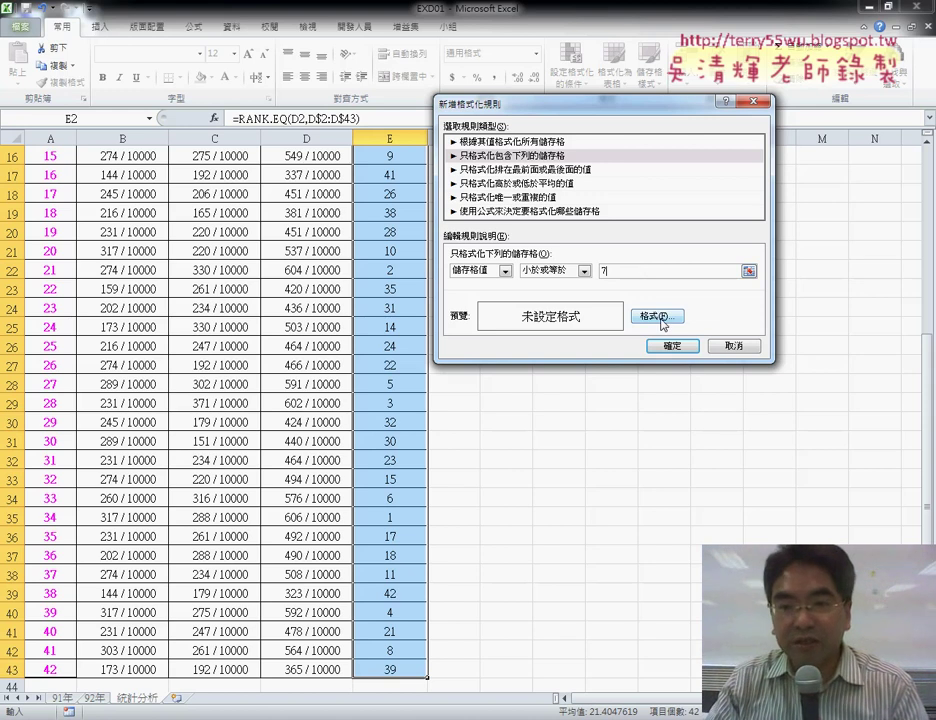
# - Format matching cells with red text and a yellow fill, and apply the rule
pyautogui.click(658, 317)
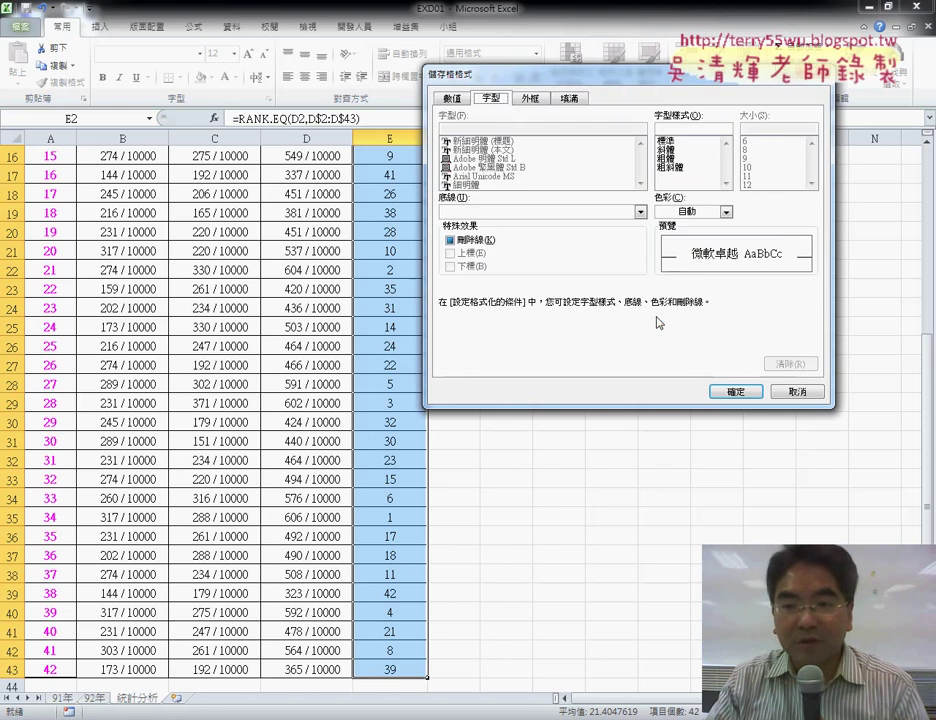
pyautogui.click(722, 212)
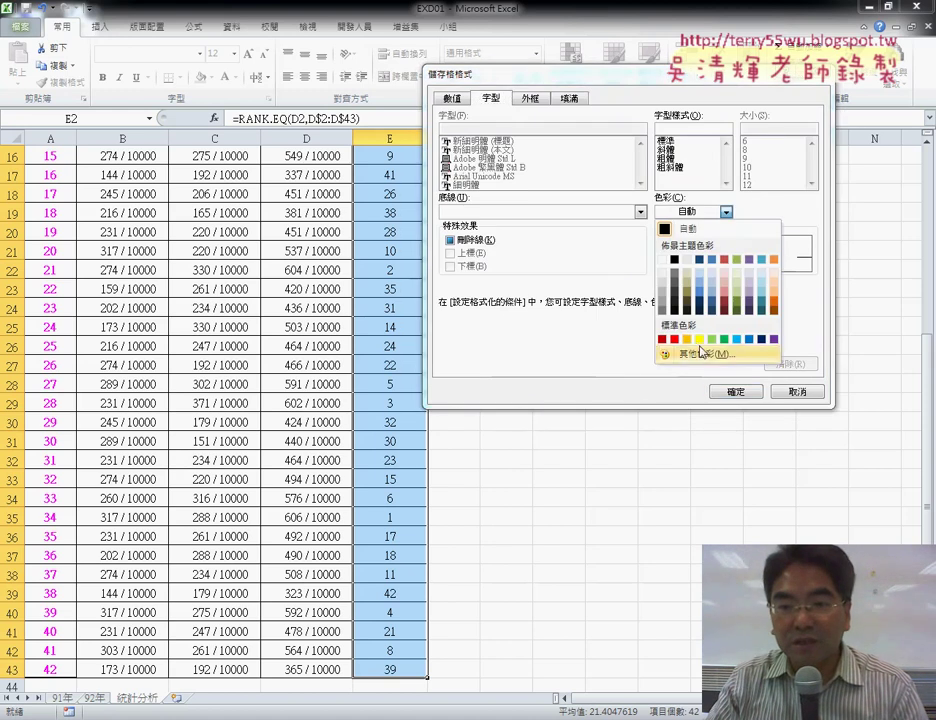
pyautogui.click(673, 339)
pyautogui.click(567, 99)
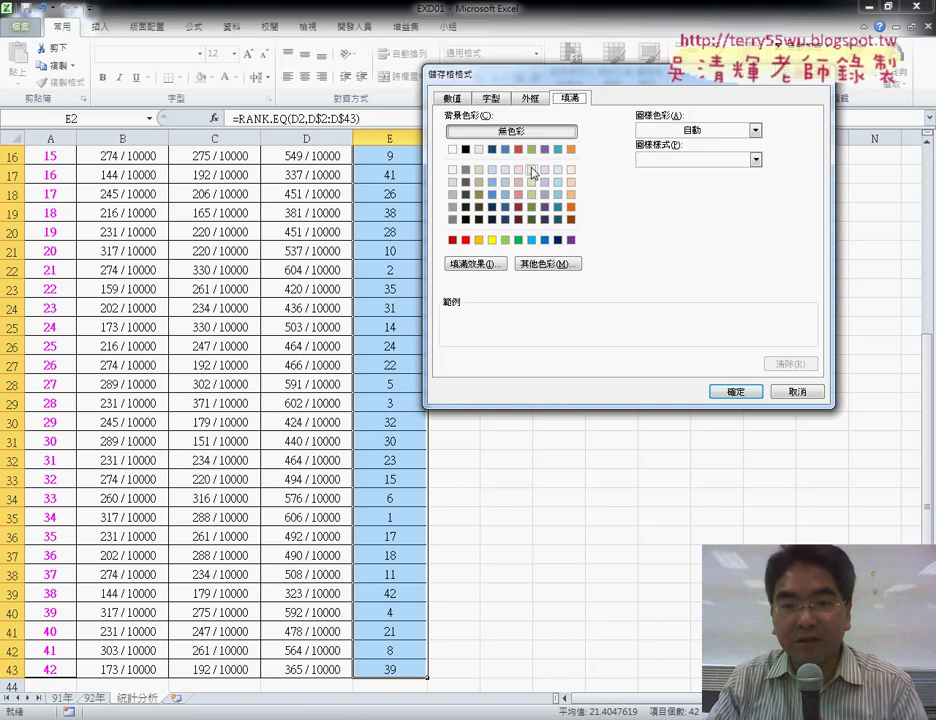
pyautogui.click(492, 241)
pyautogui.click(735, 391)
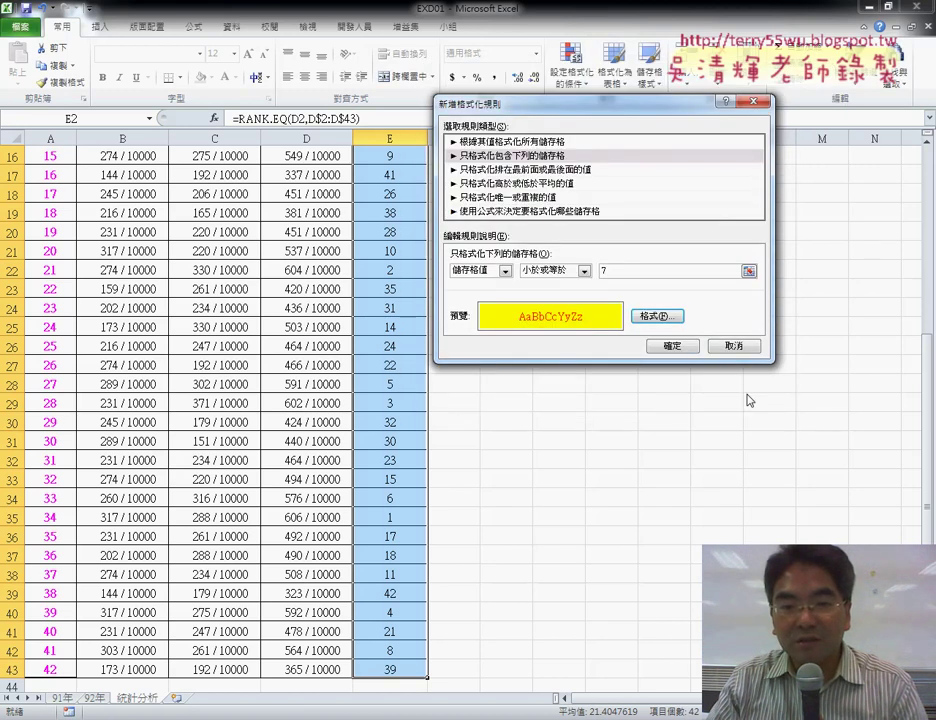
pyautogui.click(676, 346)
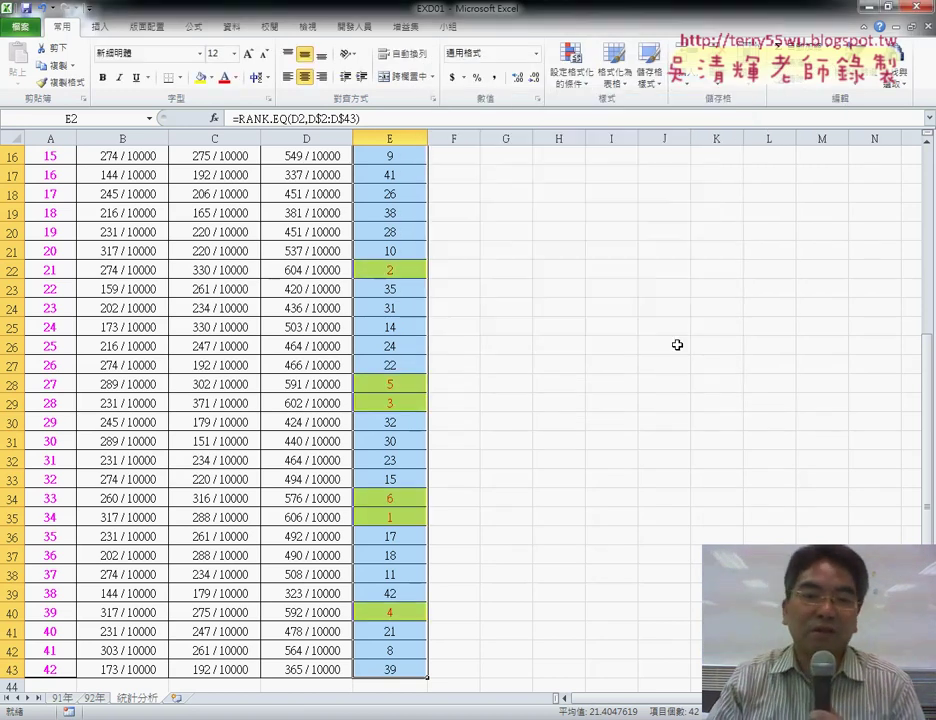
# - Deselect the column and check the highlighted ranks in E13 and E22 against their numbers
pyautogui.click(562, 357)
pyautogui.scroll(2, 562, 356)
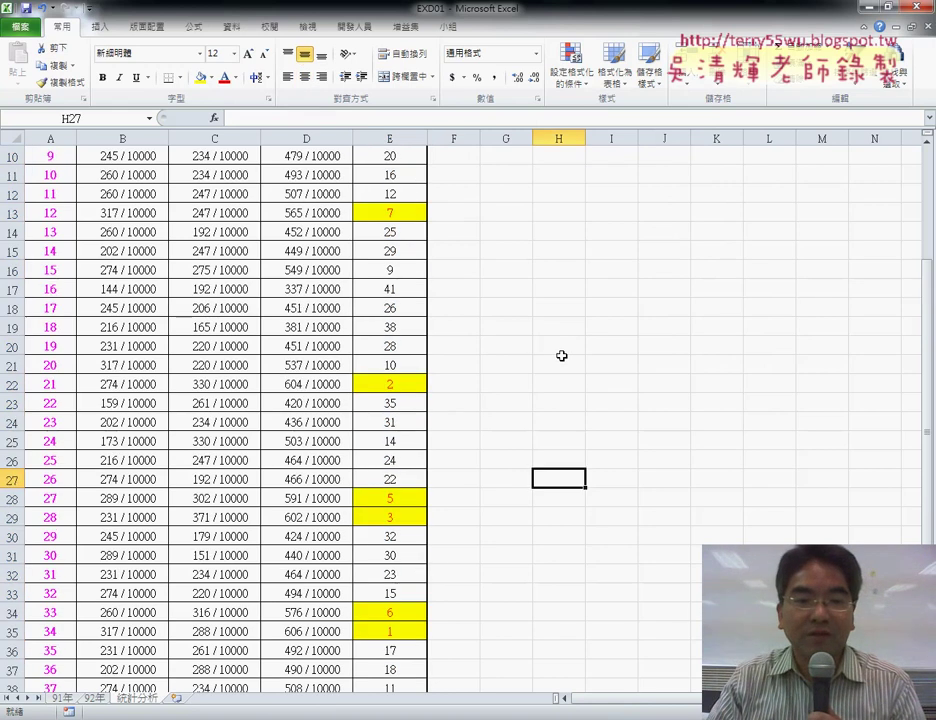
pyautogui.scroll(3, 562, 356)
pyautogui.click(401, 383)
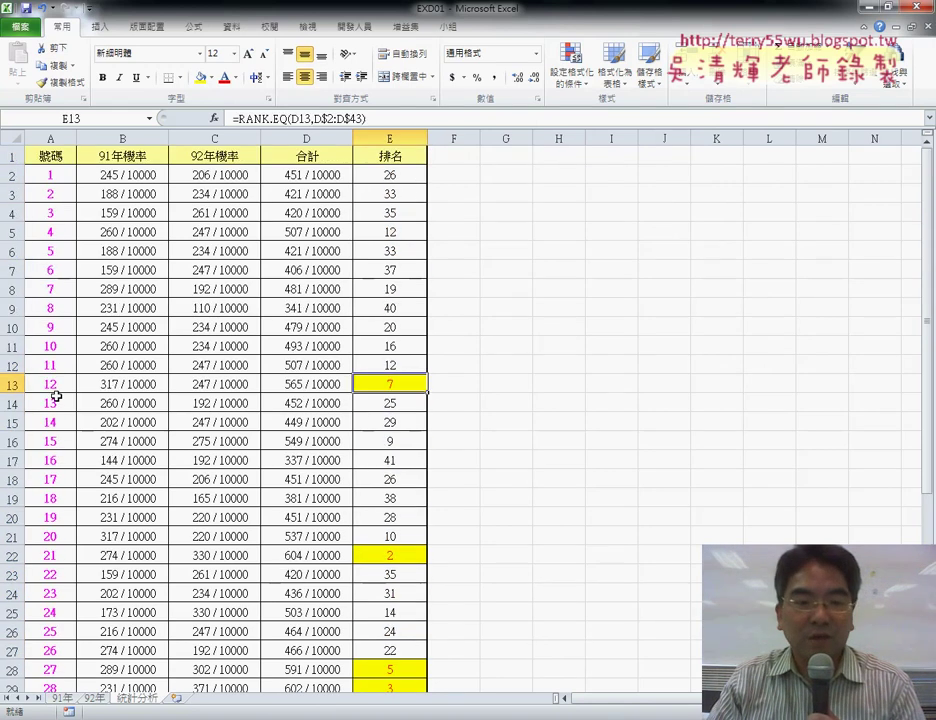
pyautogui.click(39, 386)
pyautogui.click(380, 555)
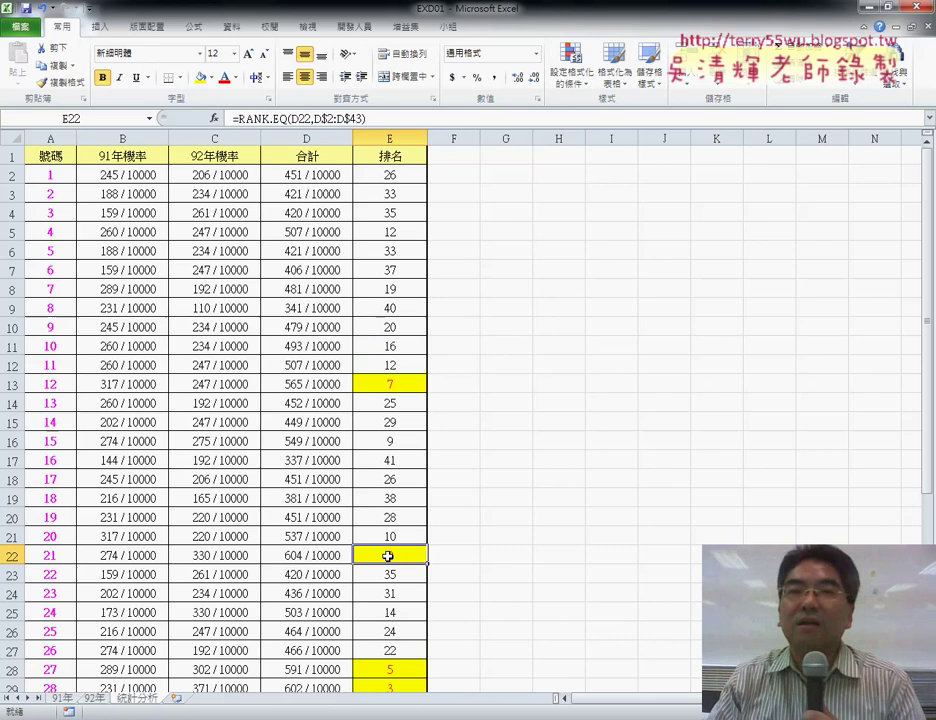
pyautogui.click(66, 557)
# - Check the highlighted lottery numbers 27 and 28 further down, then scroll back up
pyautogui.scroll(-2, 627, 547)
pyautogui.scroll(-2, 627, 547)
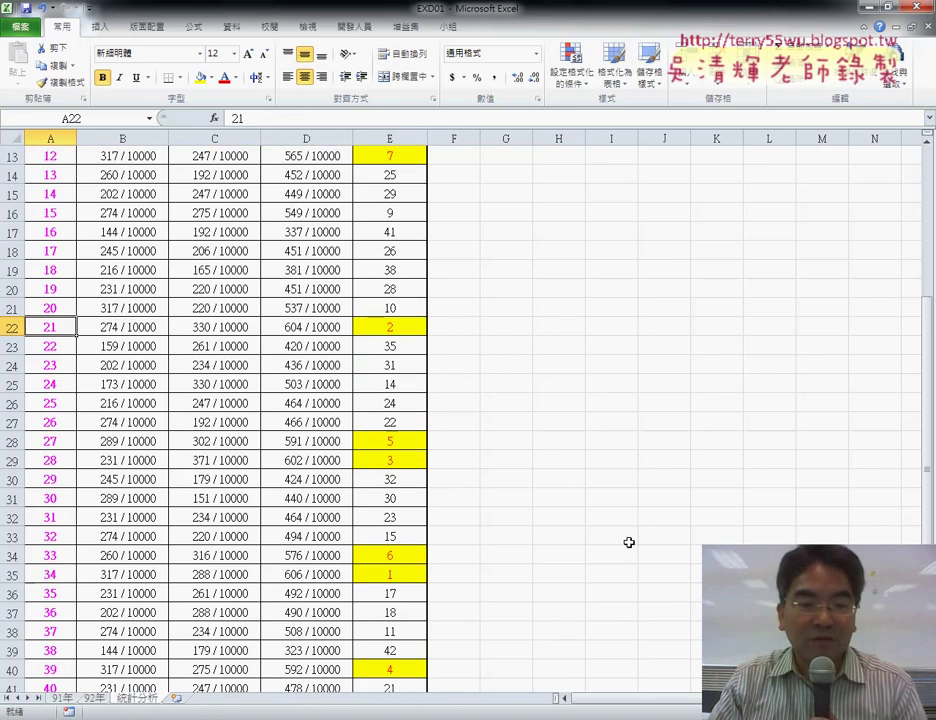
pyautogui.moveTo(389, 442); pyautogui.dragTo(386, 450)
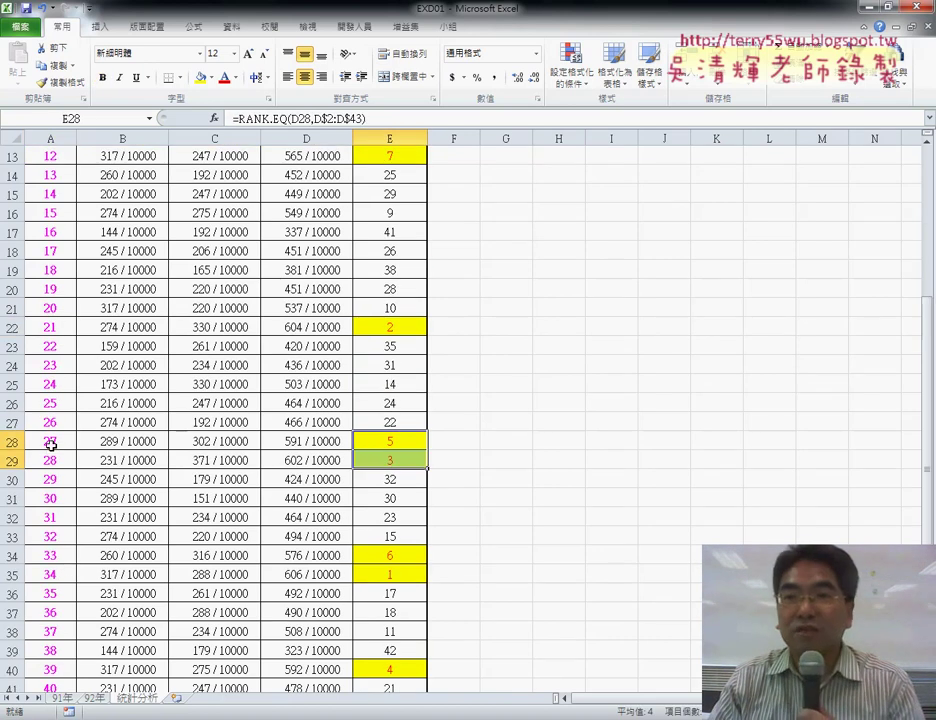
pyautogui.moveTo(77, 440); pyautogui.dragTo(60, 460)
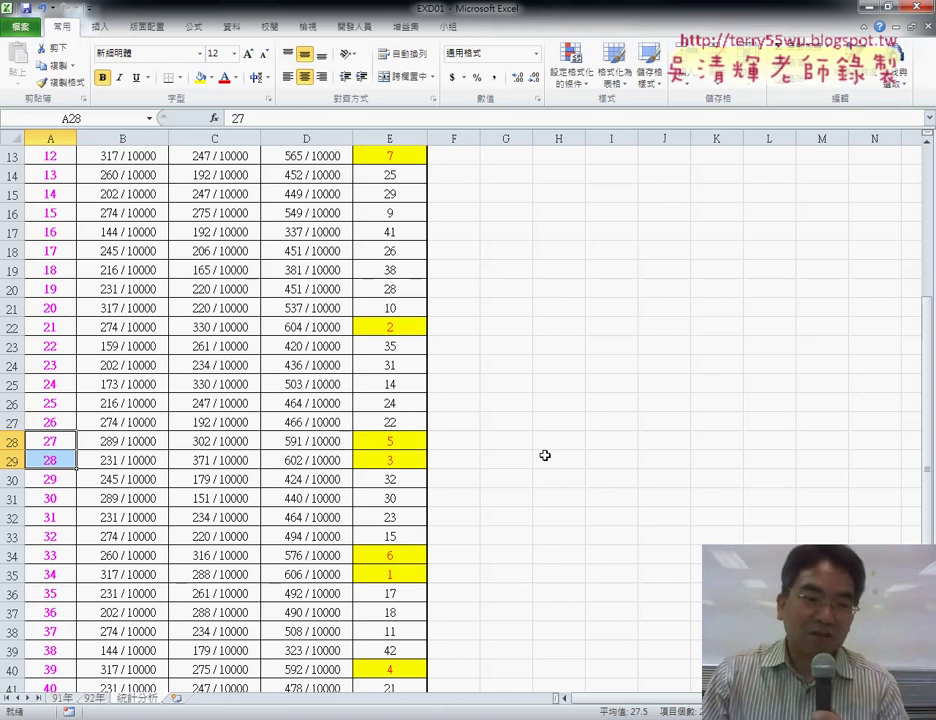
pyautogui.scroll(2, 545, 455)
pyautogui.scroll(2, 545, 455)
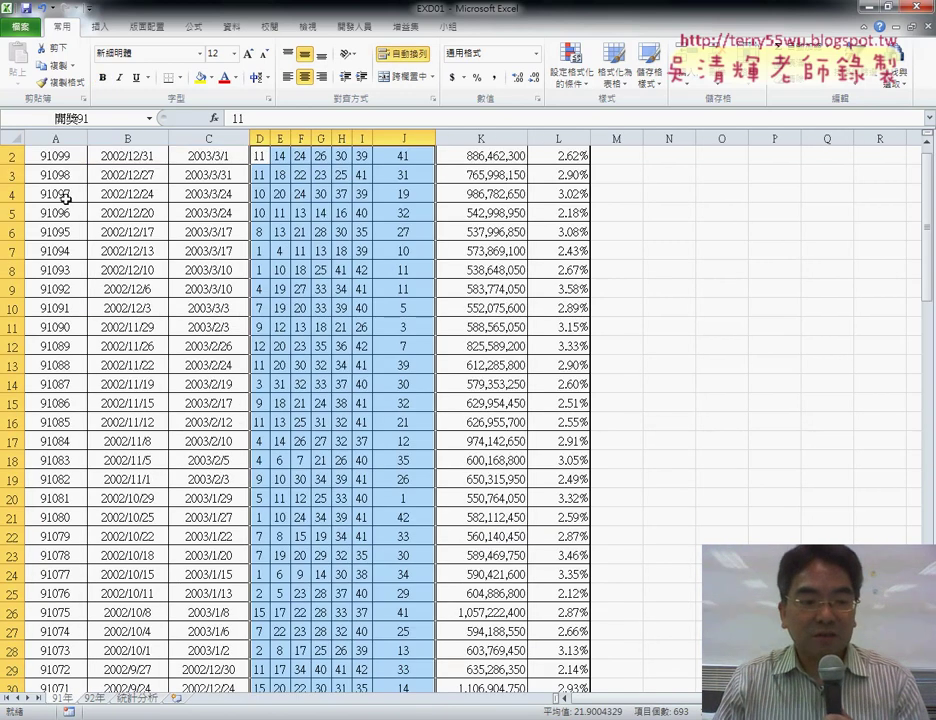
# - On the 統計分析 sheet, review B2's formula parts COUNTIF(開獎91,A2) and COUNT(開獎91)
pyautogui.click(88, 706)
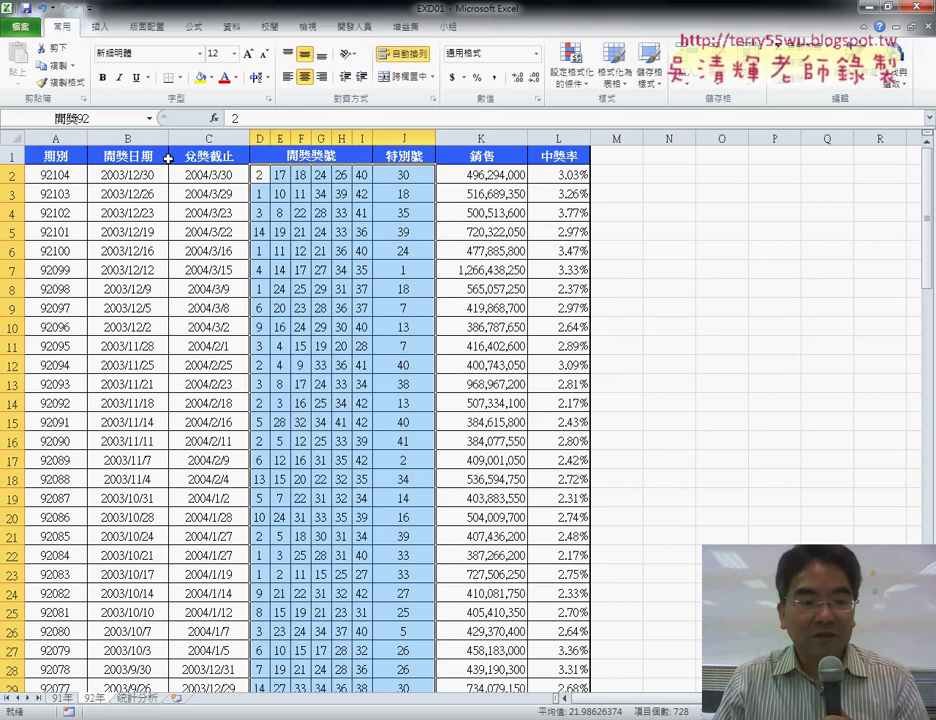
pyautogui.click(130, 698)
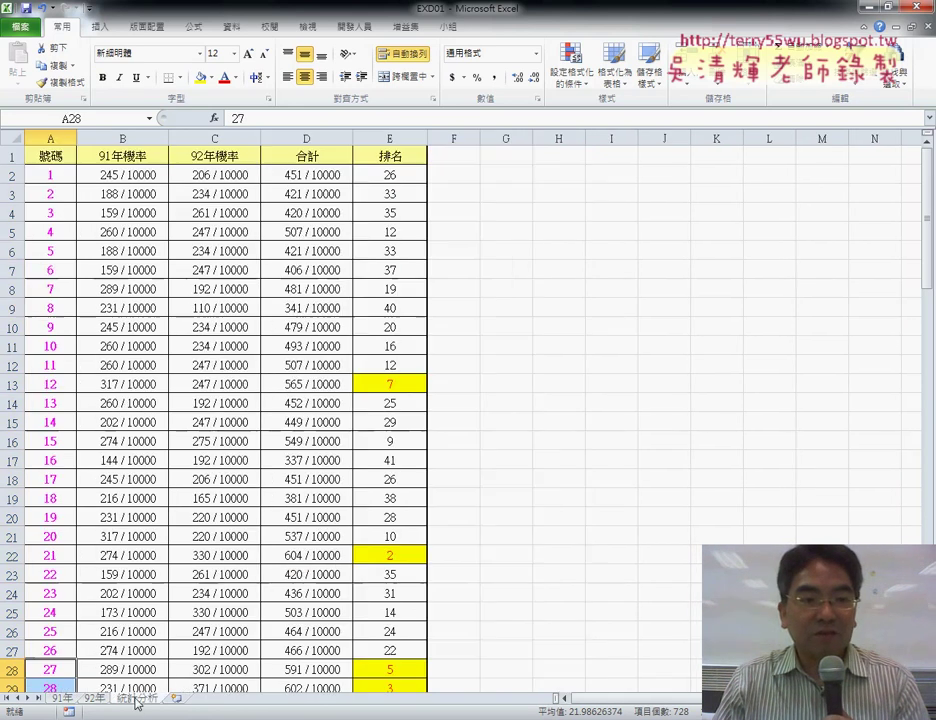
pyautogui.click(124, 175)
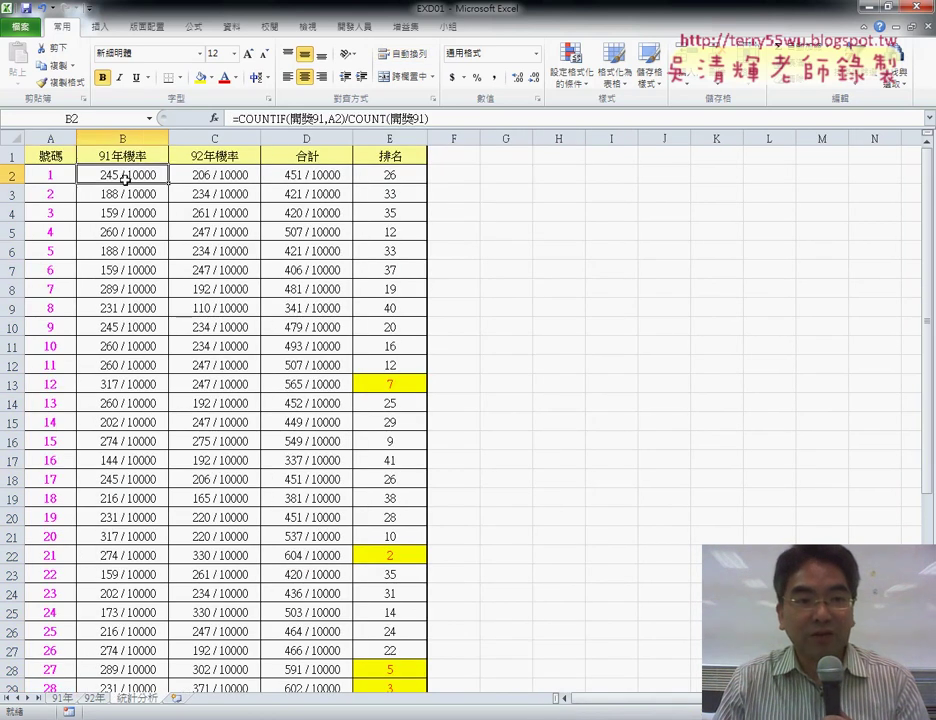
pyautogui.doubleClick(265, 118)
pyautogui.moveTo(290, 118); pyautogui.dragTo(308, 117)
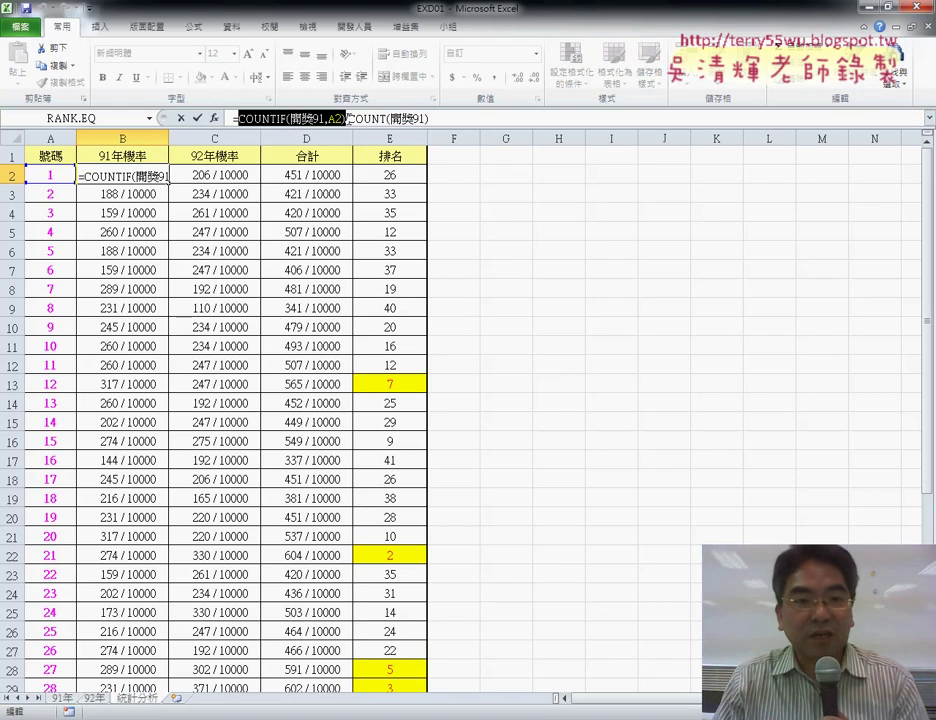
pyautogui.moveTo(348, 118); pyautogui.dragTo(428, 118)
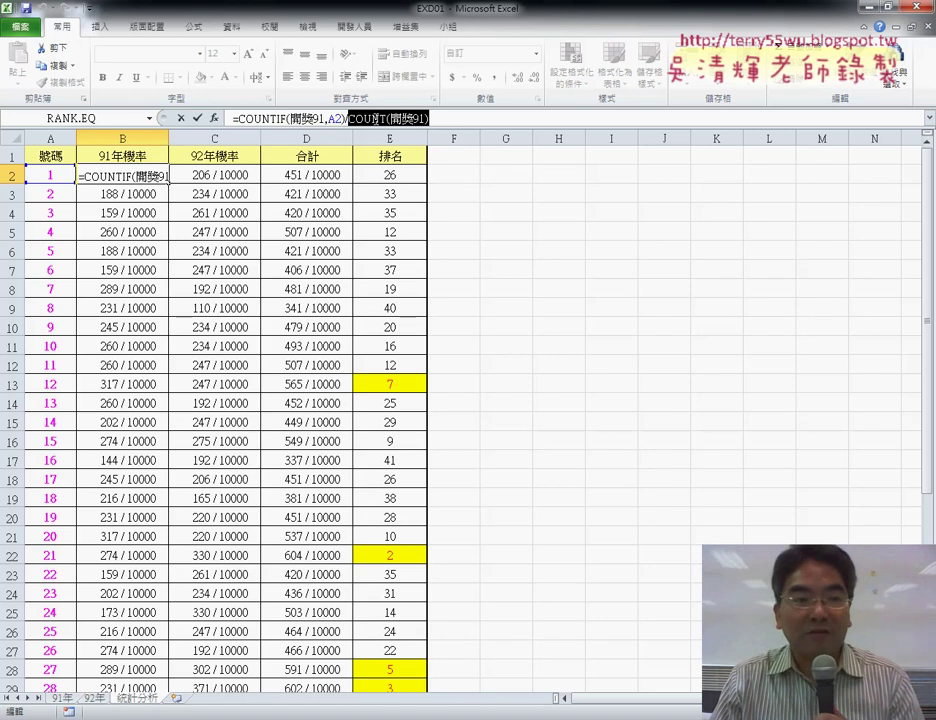
pyautogui.hotkey('ctrl', 'Return')
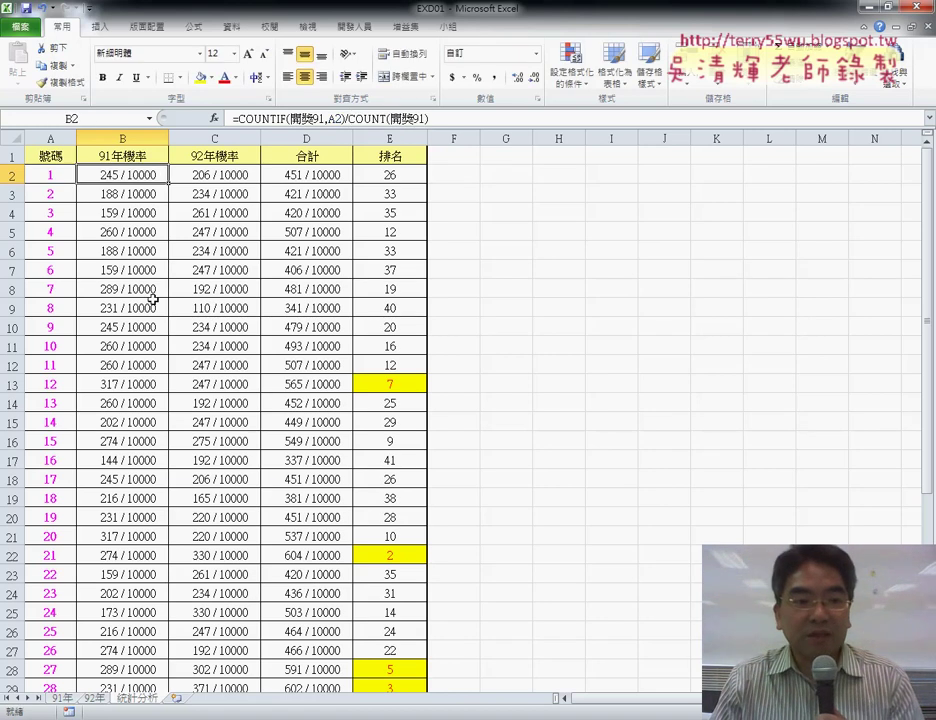
# - Show B2's custom ?????/10000 number format in Format Cells, closing without changes
pyautogui.rightClick(146, 177)
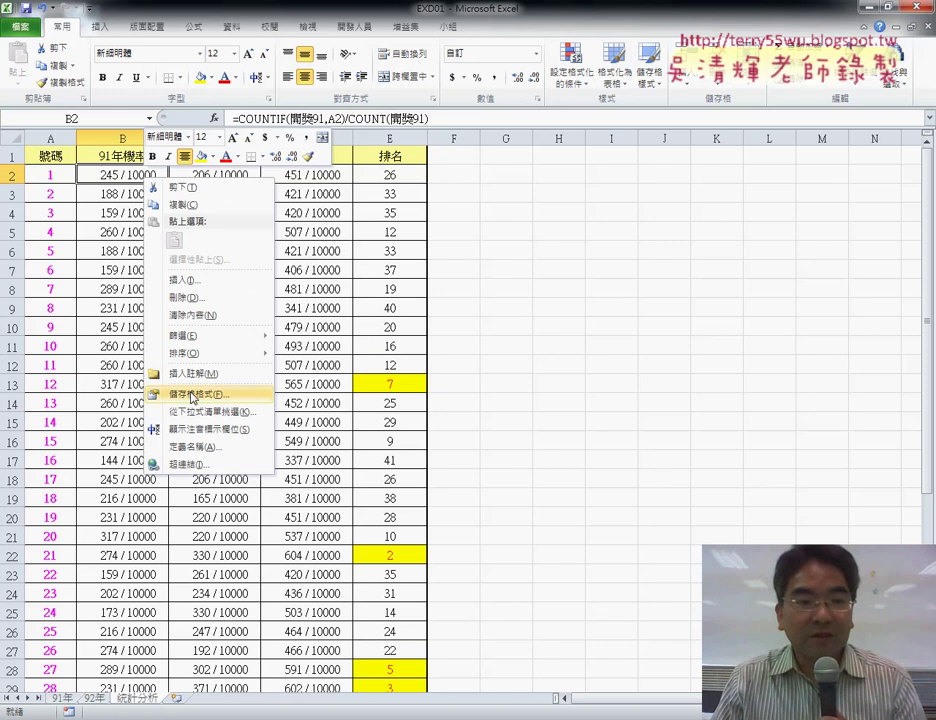
pyautogui.click(193, 396)
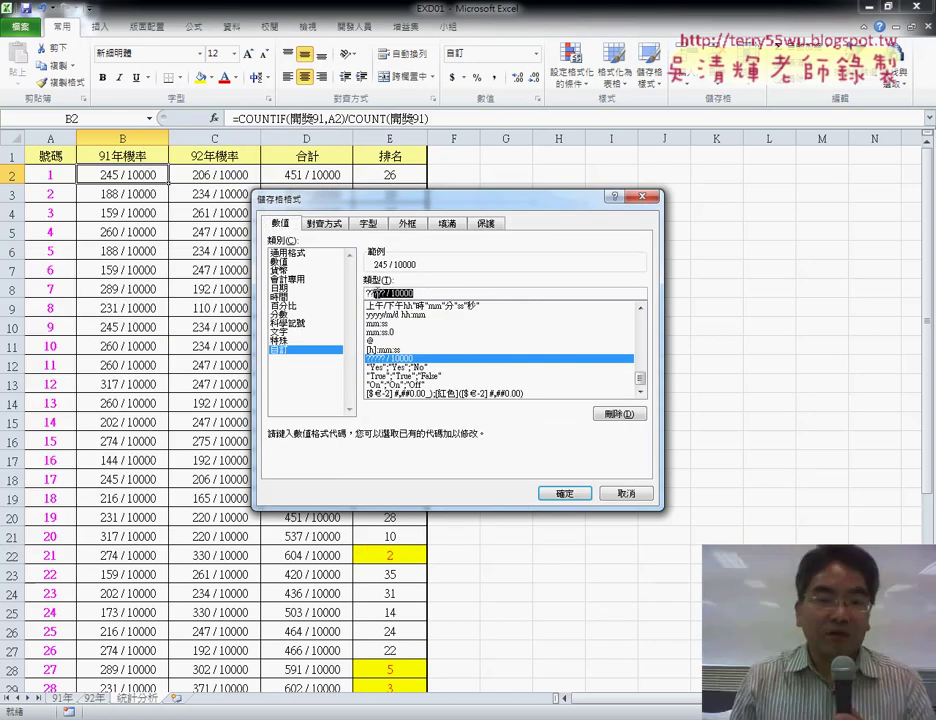
pyautogui.doubleClick(394, 292)
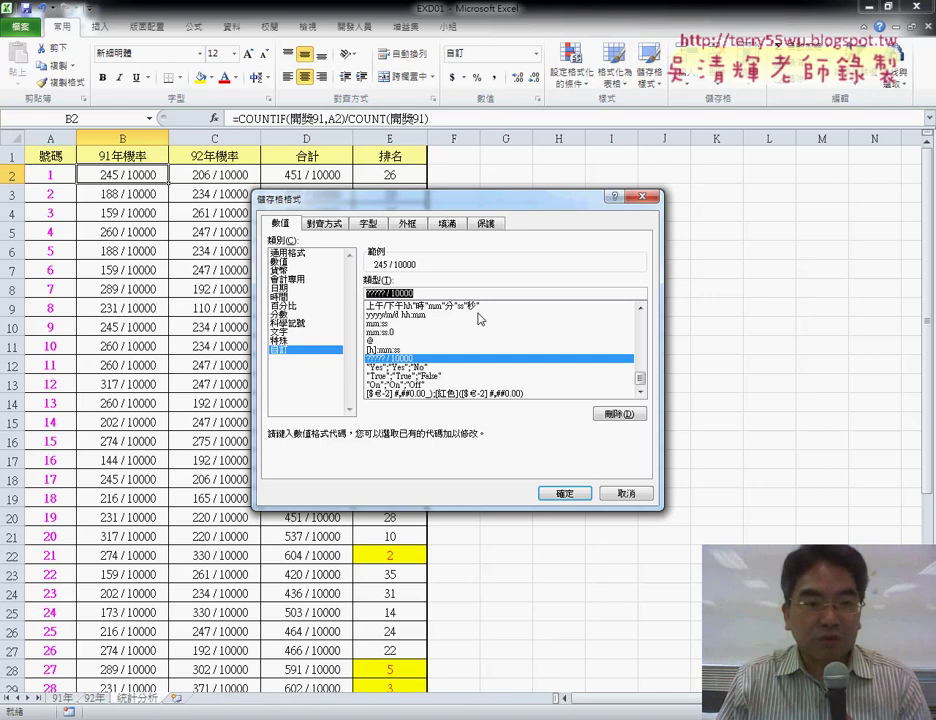
pyautogui.click(622, 493)
# - Inspect the D2 total and E2 RANK.EQ formulas, then switch to the Google Docs answer document
pyautogui.click(309, 177)
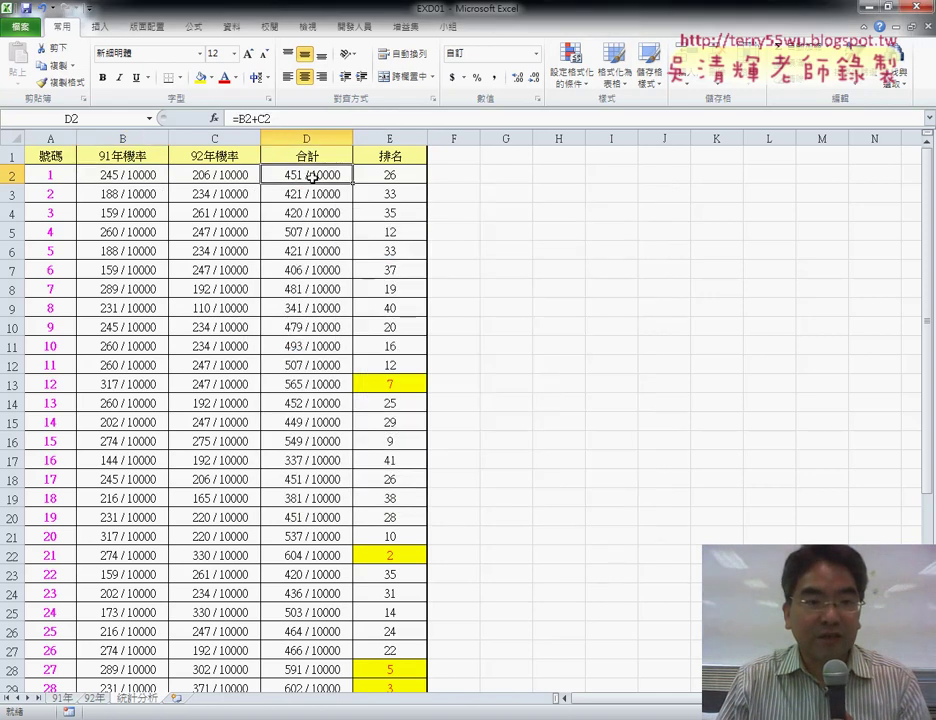
pyautogui.click(387, 175)
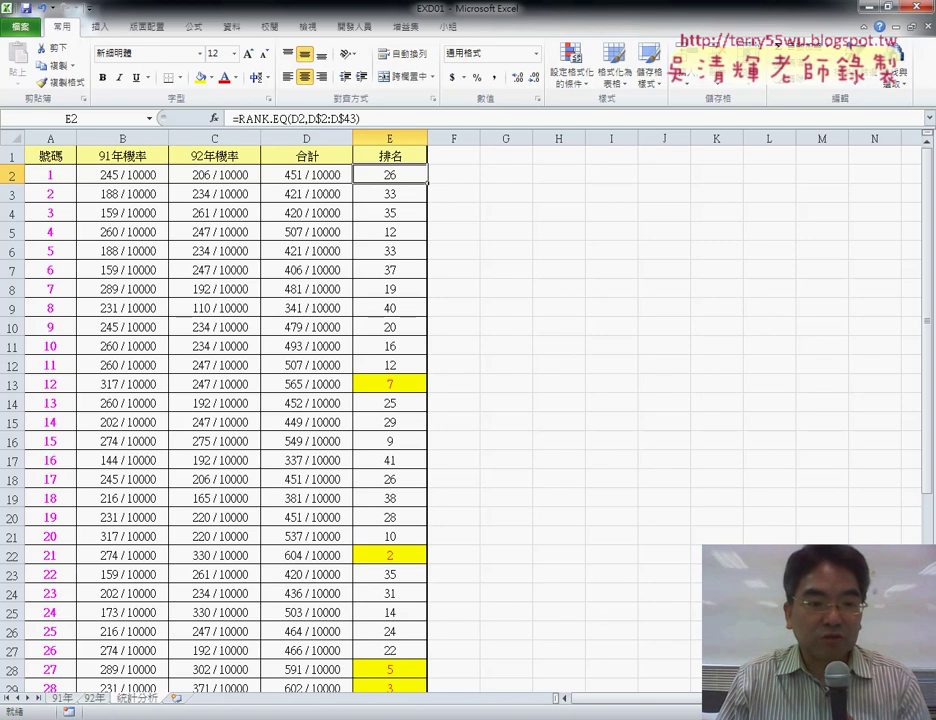
pyautogui.hotkey('alt', 'Tab')
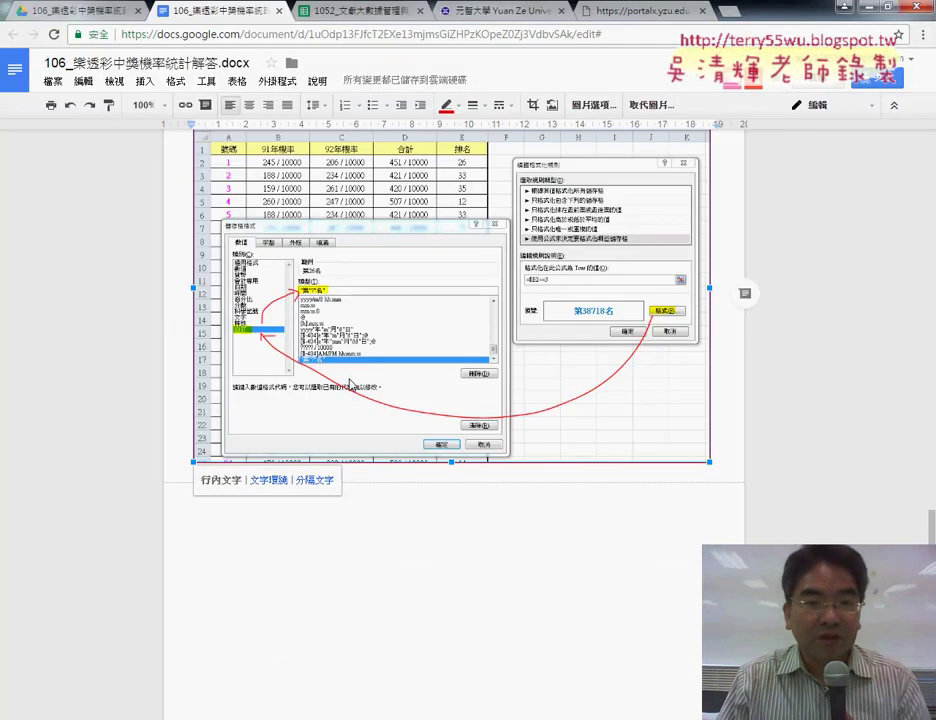
# - Scroll the answer document to the top, then down to the 統計機率 and 設定格式化 screenshots
pyautogui.scroll(2, 384, 396)
pyautogui.scroll(3, 384, 396)
pyautogui.scroll(4, 384, 396)
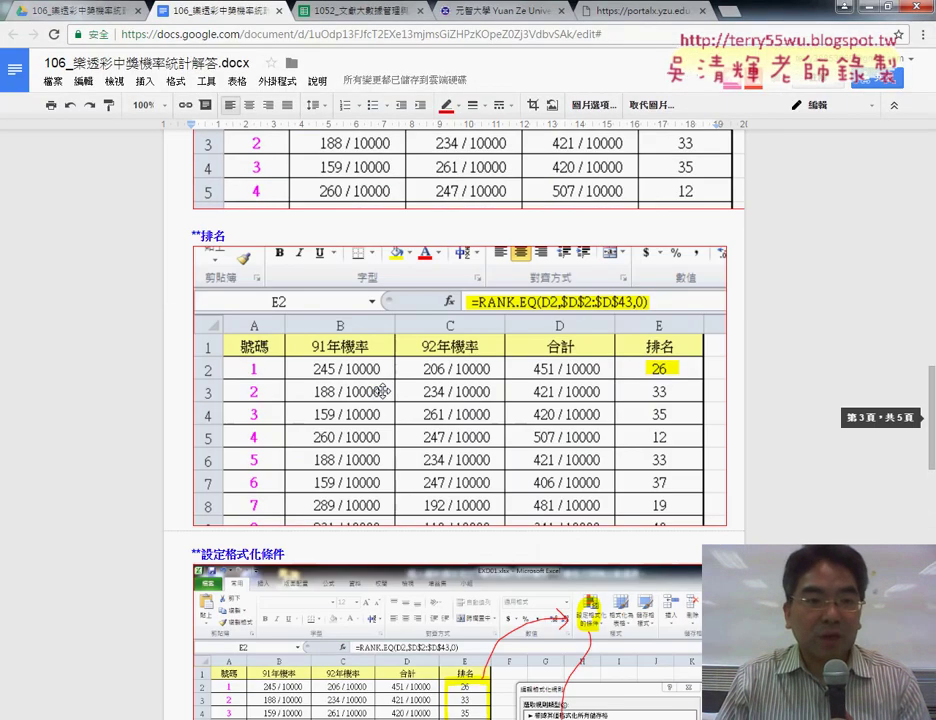
pyautogui.scroll(5, 383, 392)
pyautogui.scroll(4, 383, 392)
pyautogui.scroll(4, 383, 392)
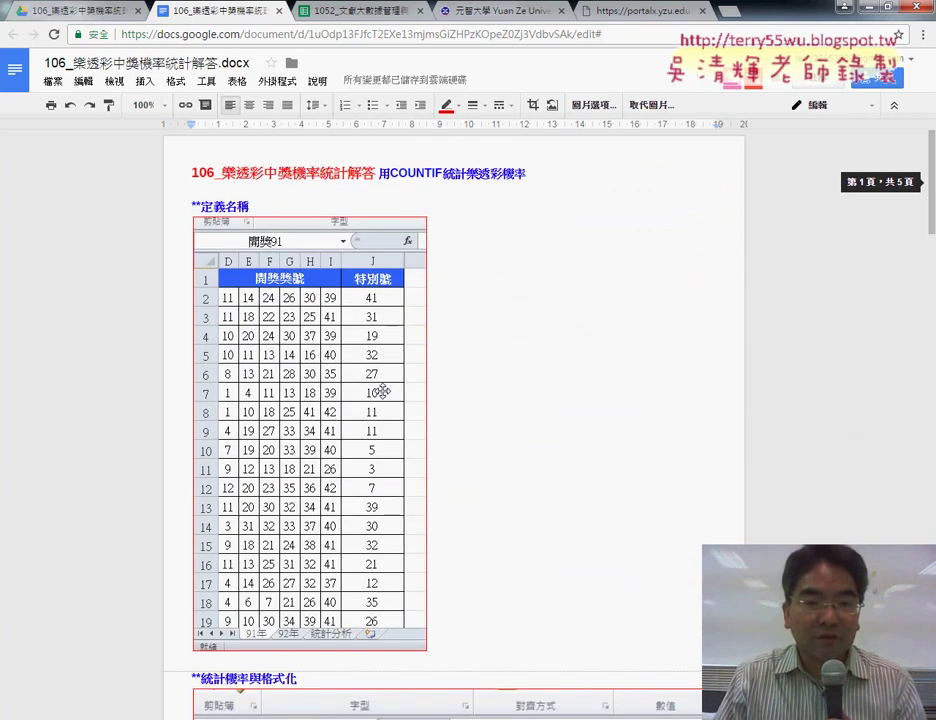
pyautogui.scroll(-5, 383, 392)
pyautogui.scroll(-5, 383, 392)
pyautogui.scroll(-3, 383, 392)
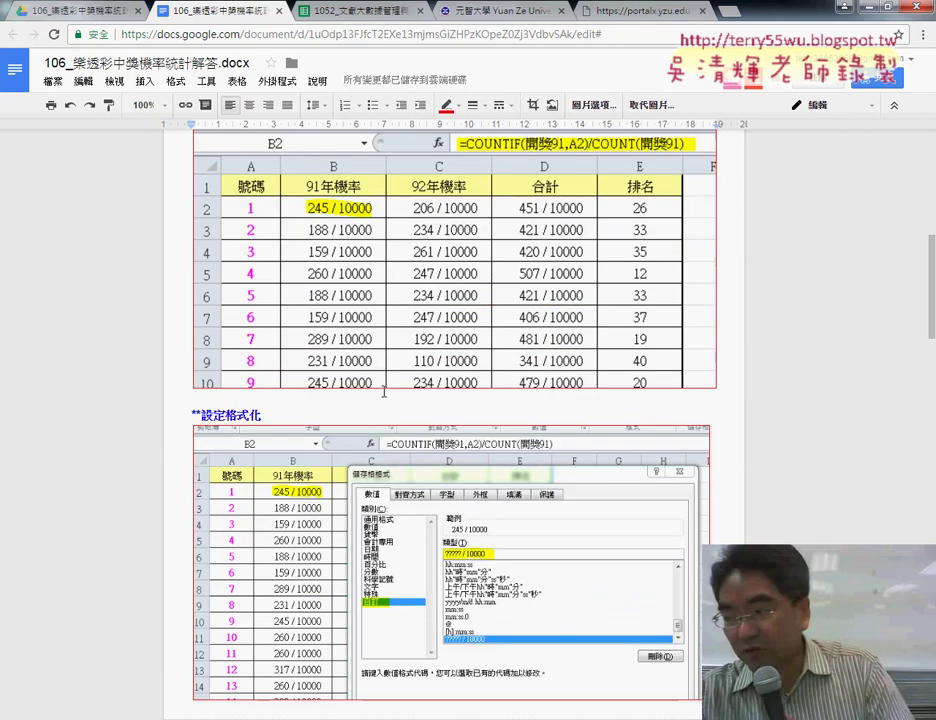